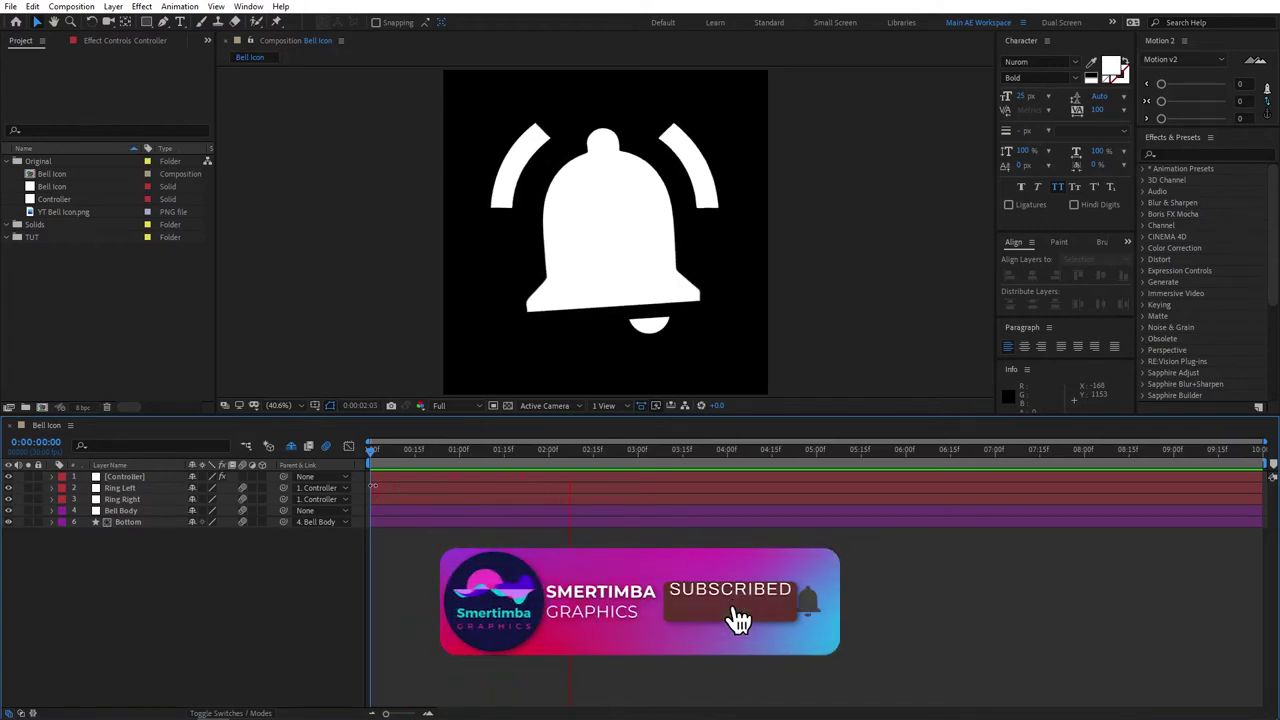
Preview and scrub through the finished bell swing animation.
key("space")
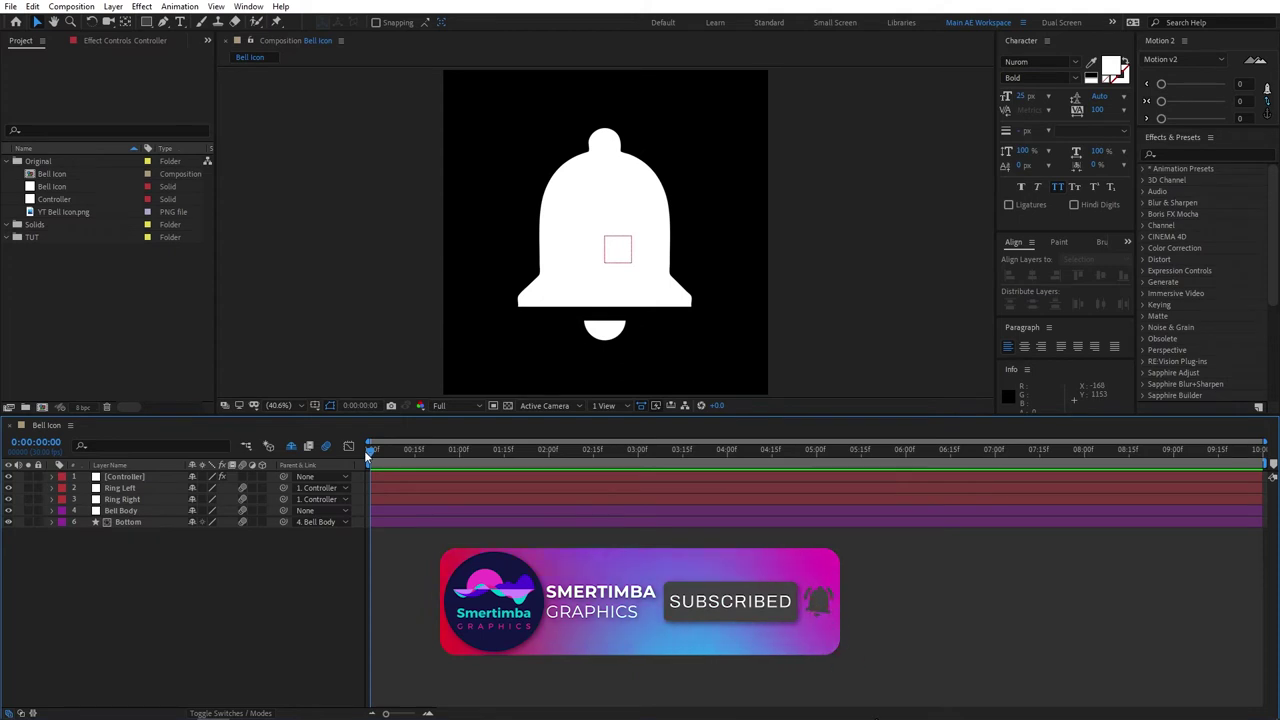
mouse_move(375, 453)
left_mouse_down()
mouse_move(470, 450)
mouse_move(372, 451)
left_mouse_up()
key("space")
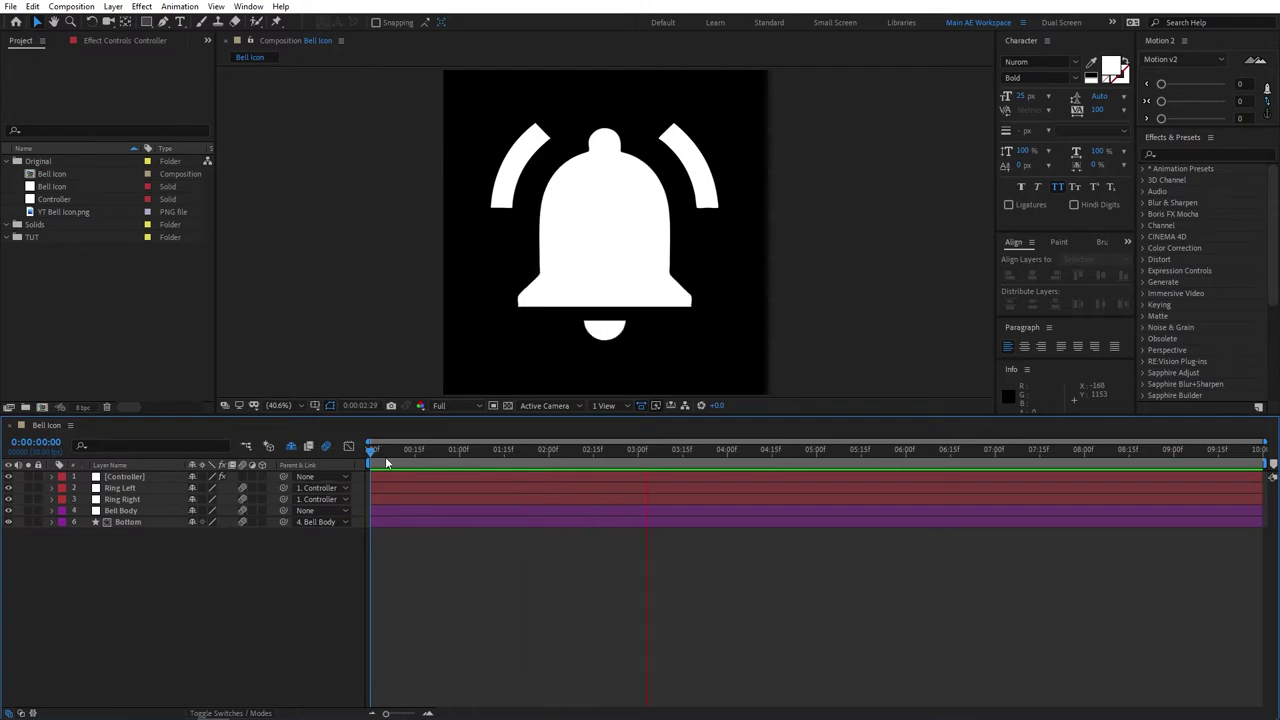
key("space")
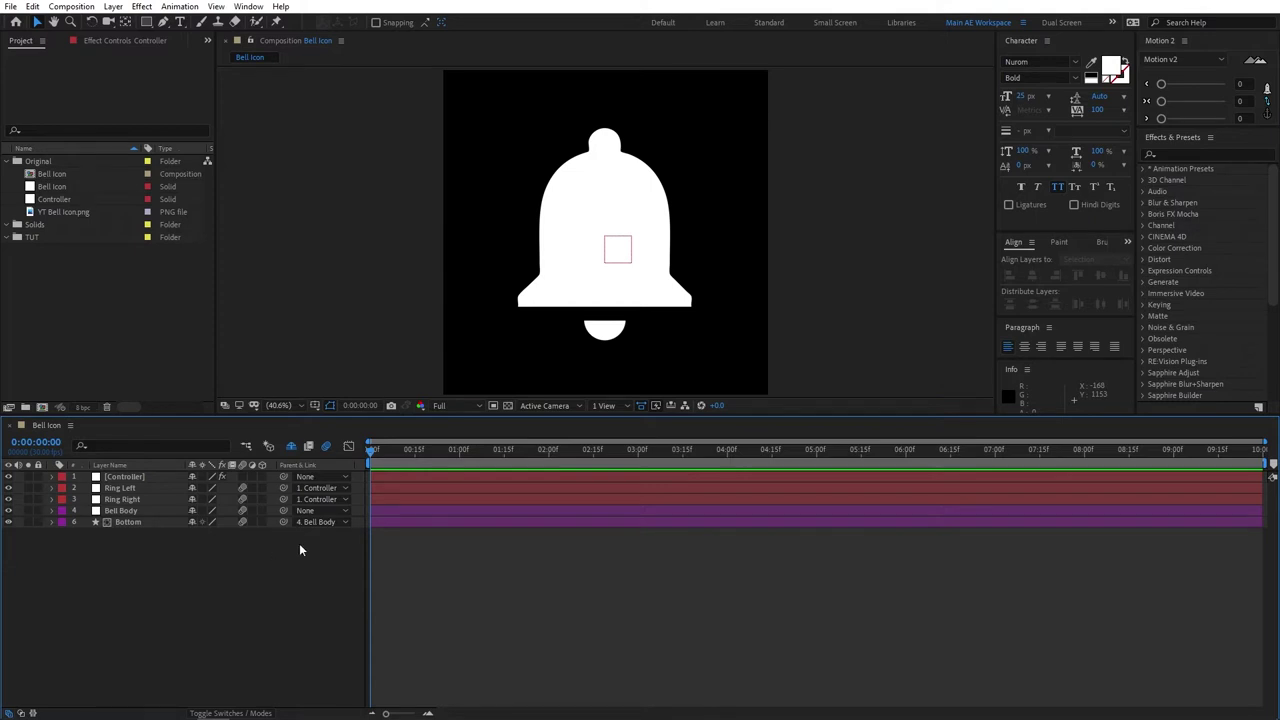
key("space")
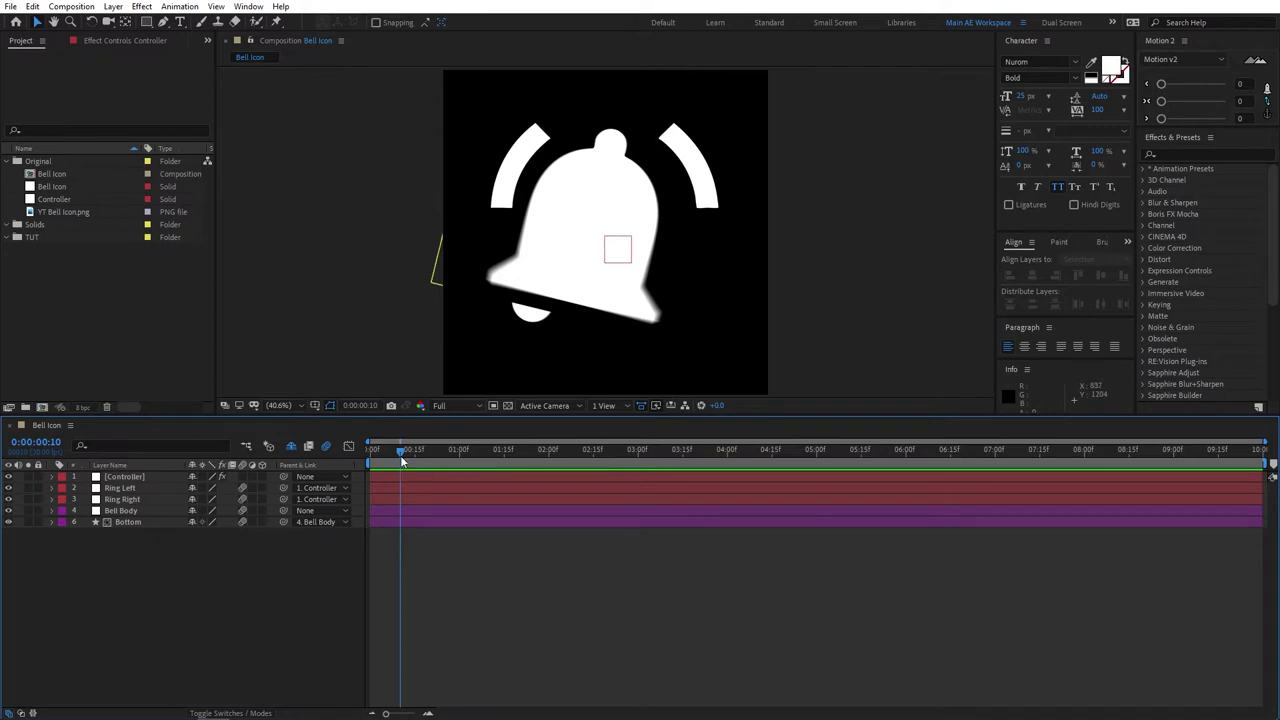
left_click_drag(400, 455, 491, 447)
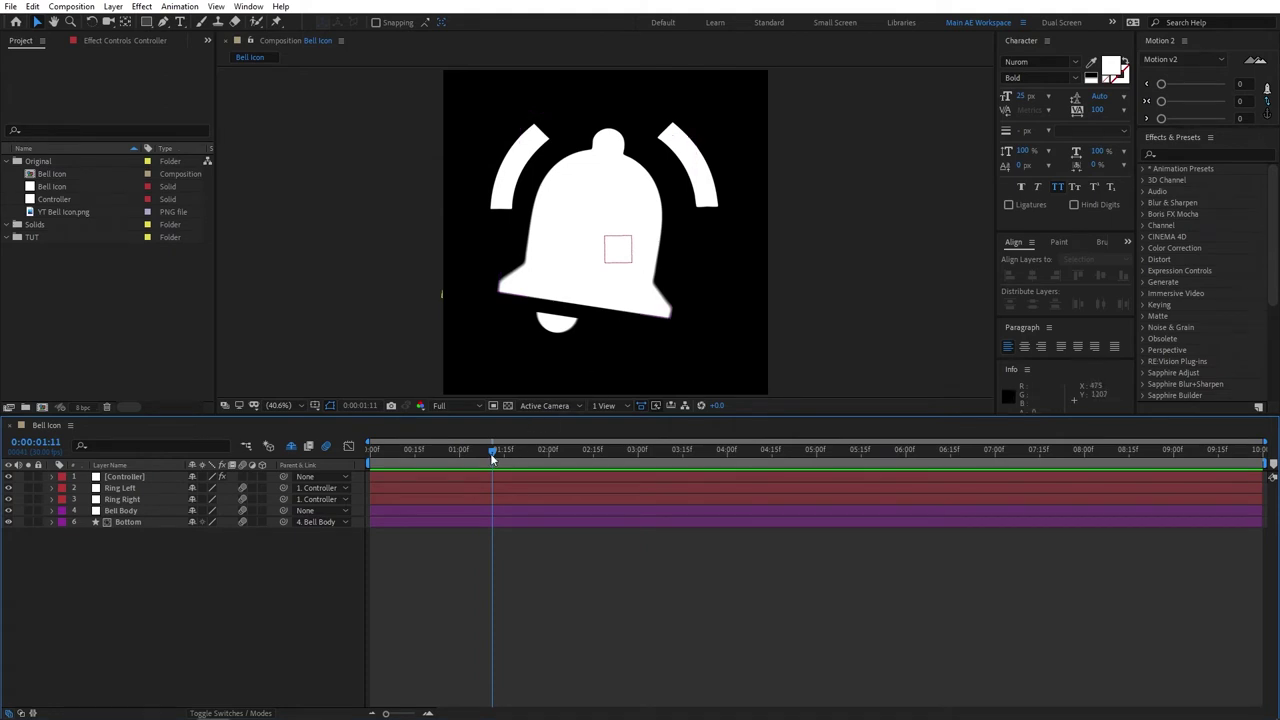
left_click_drag(491, 453, 316, 462)
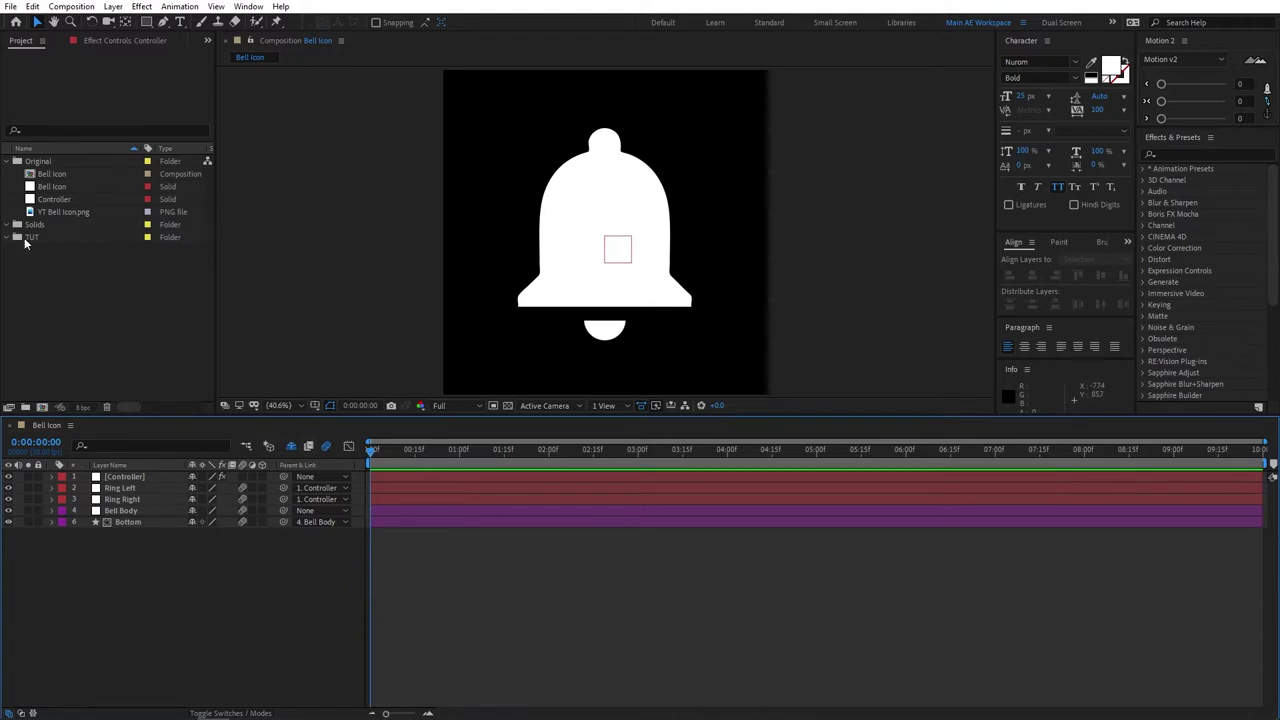
Create a new composition named Bell in the TUT folder.
left_click(60, 237)
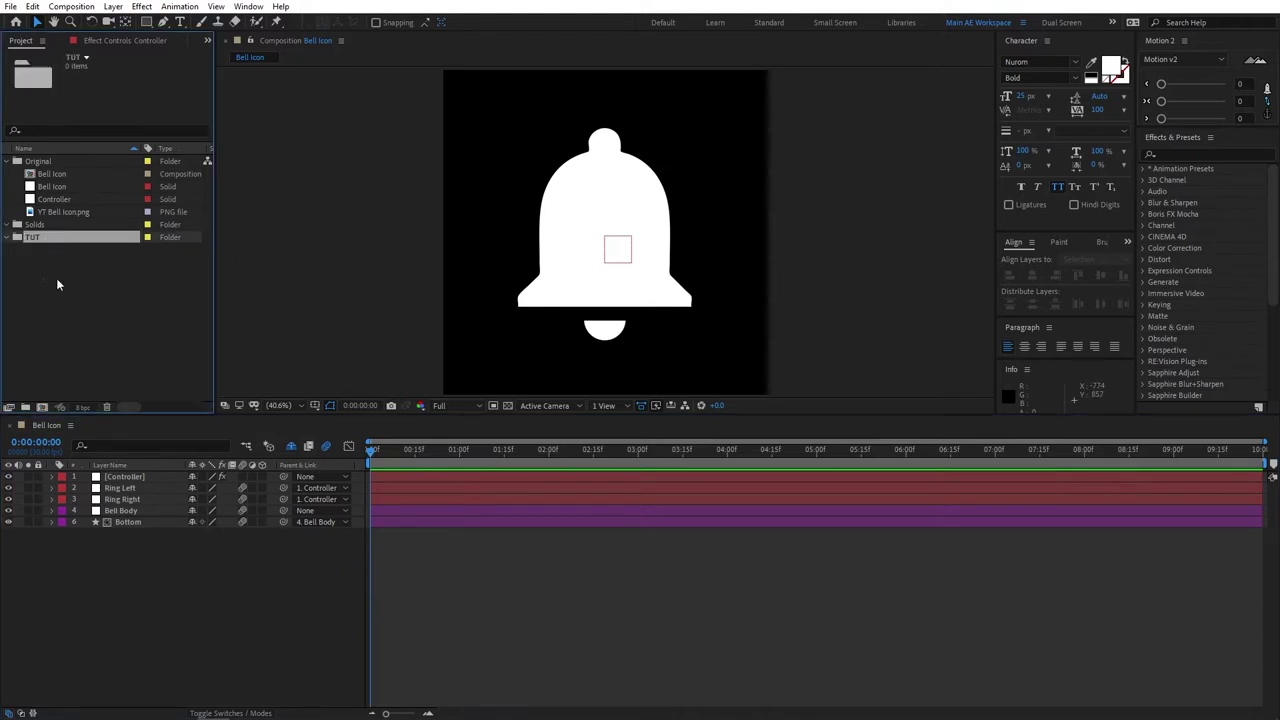
left_click(41, 407)
type("Bell")
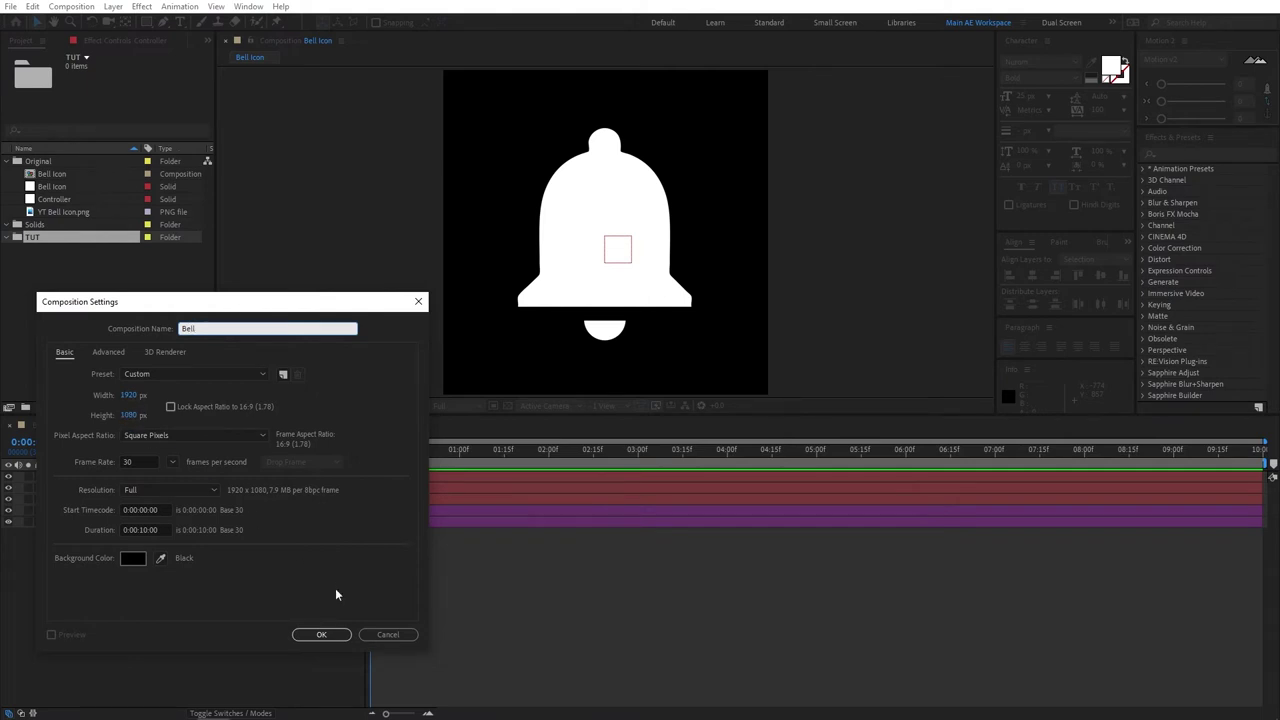
left_click(322, 634)
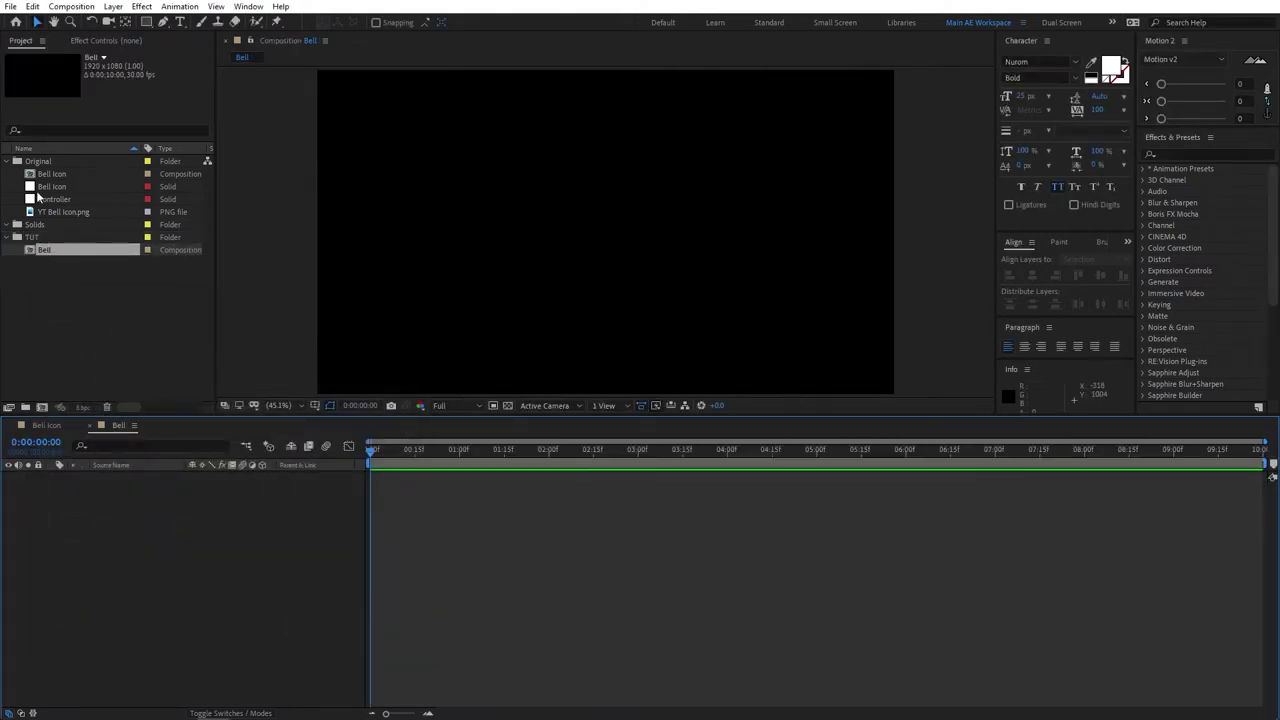
Add the YT Bell Icon.png image to the Bell composition timeline.
left_click(108, 306)
left_click(62, 212)
left_click(115, 305)
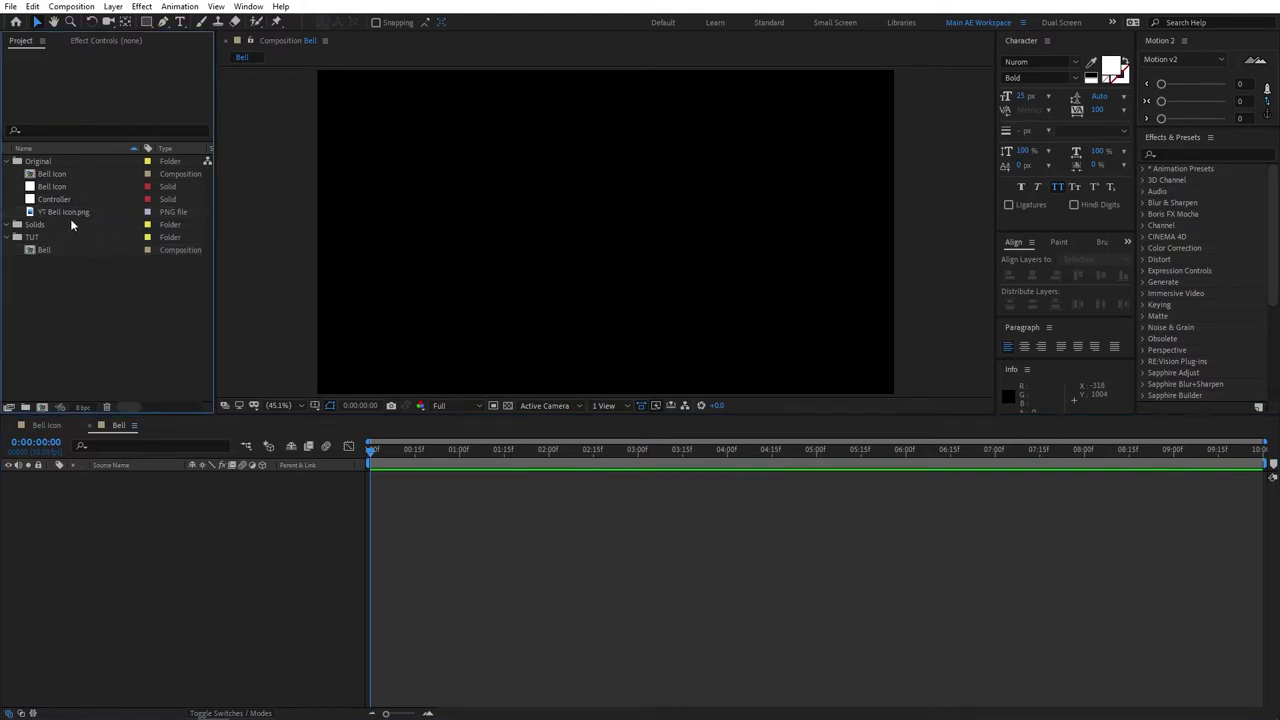
left_click_drag(65, 212, 108, 515)
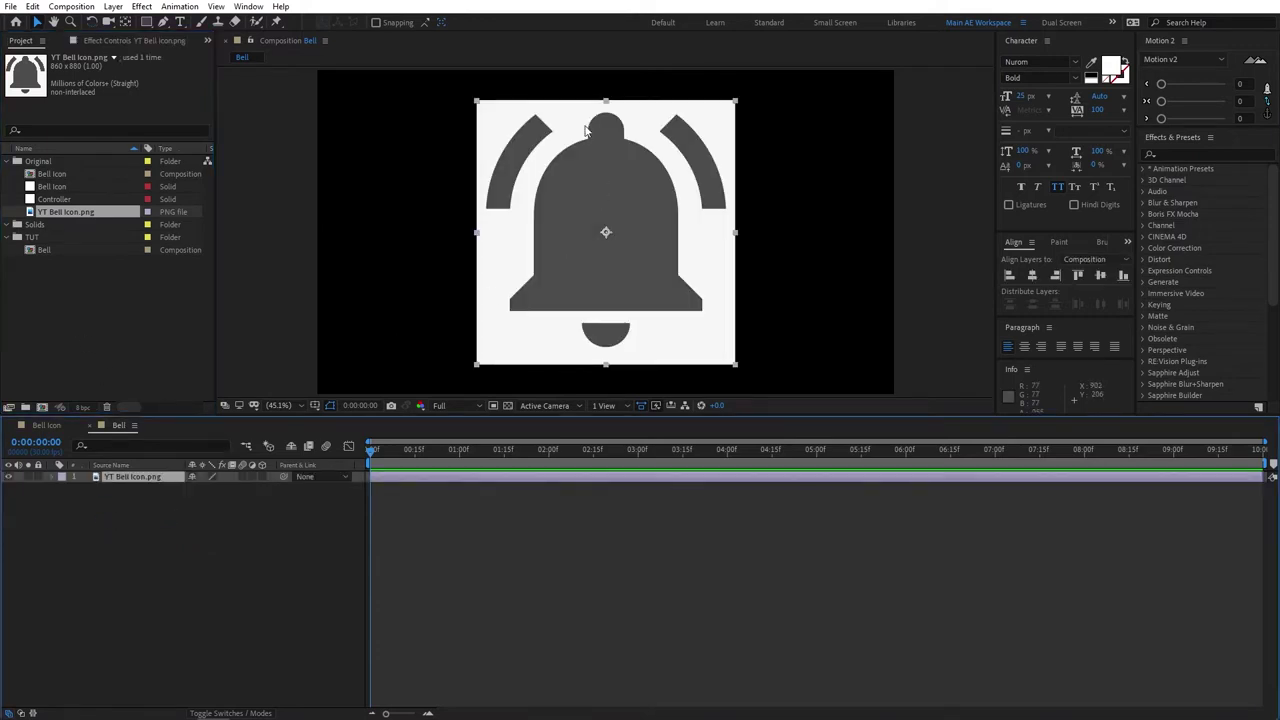
Auto-trace the YT Bell Icon.png layer with Preview on, creating an Auto-traced mask layer.
left_click(318, 489)
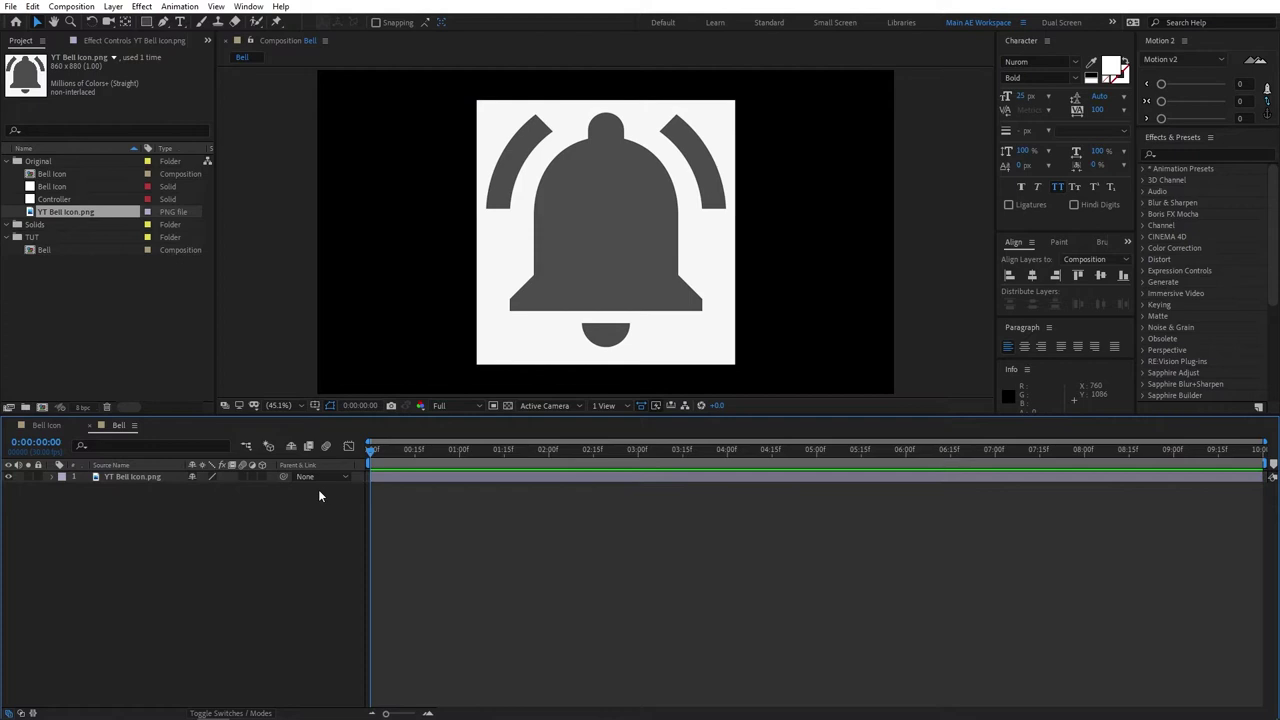
left_click(152, 479)
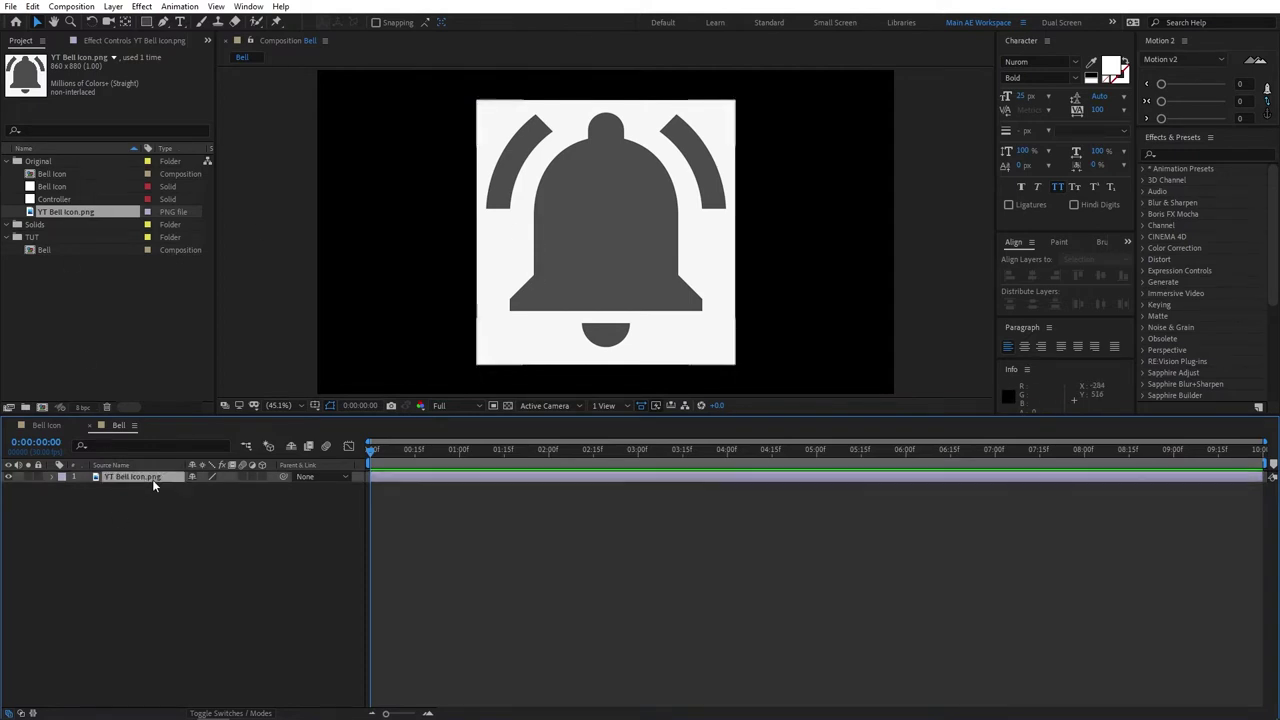
left_click(158, 486)
left_click(148, 477)
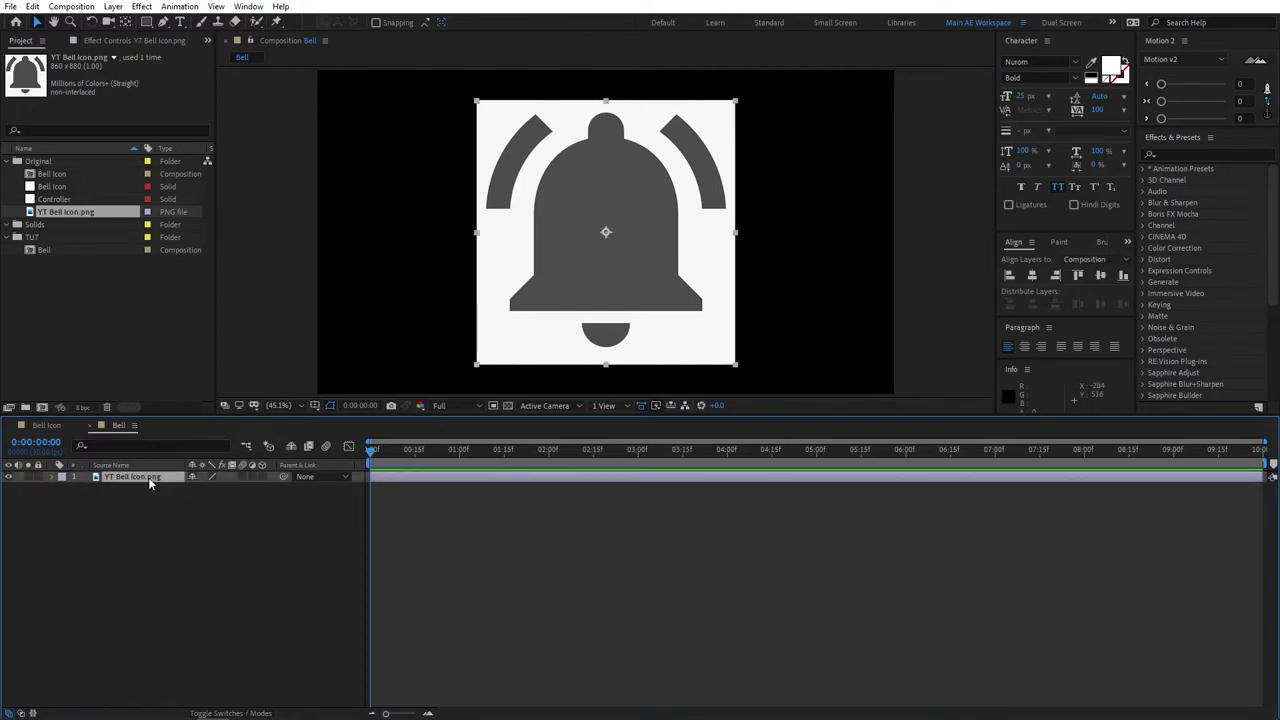
left_click(113, 6)
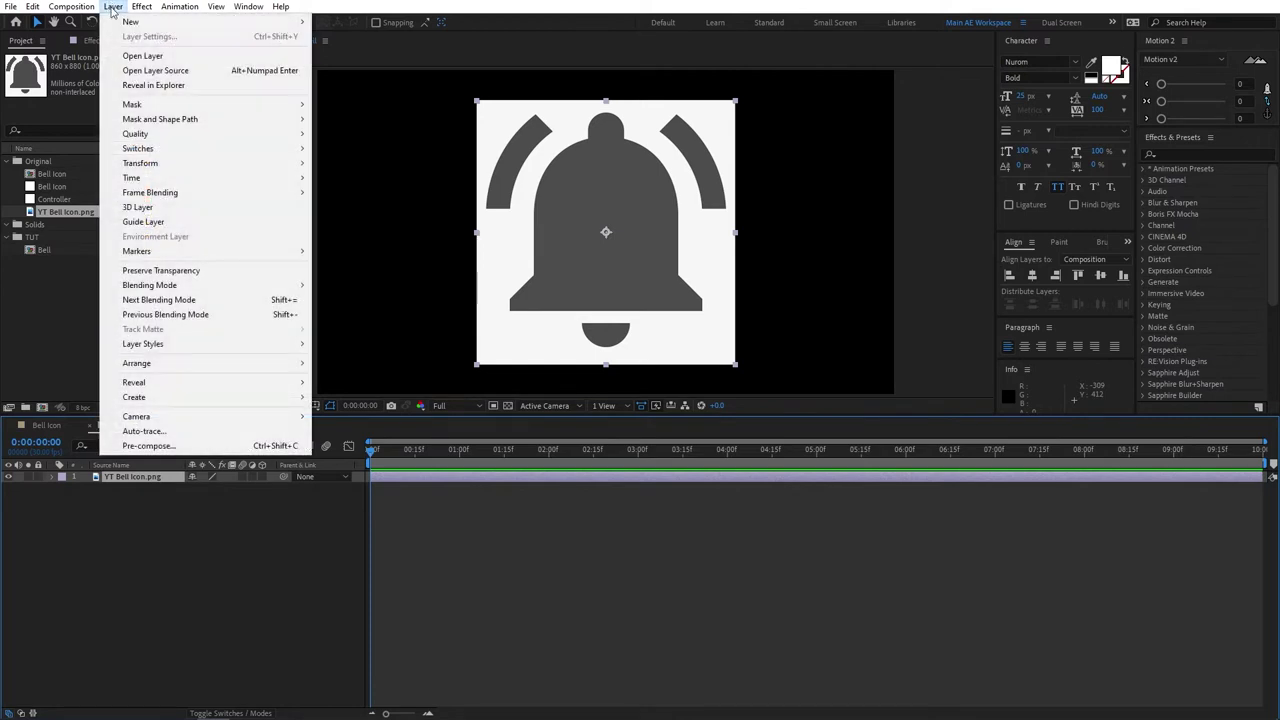
left_click(152, 431)
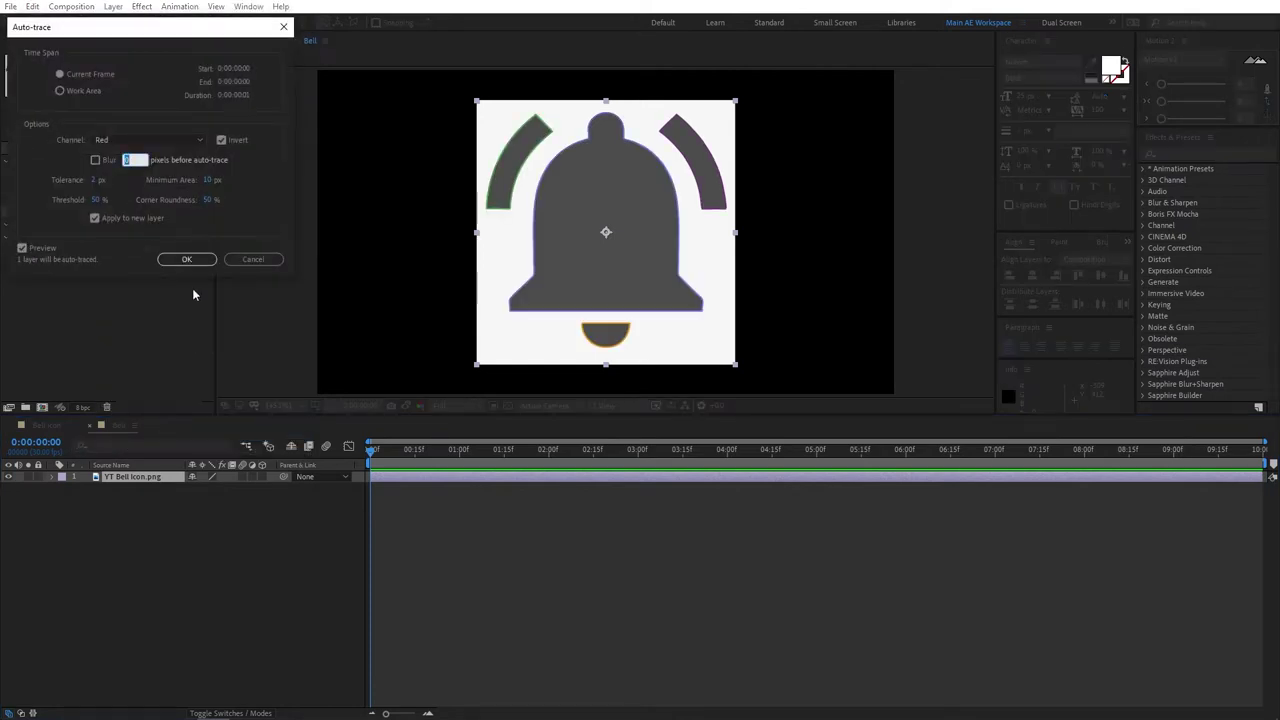
left_click(22, 249)
left_click(22, 249)
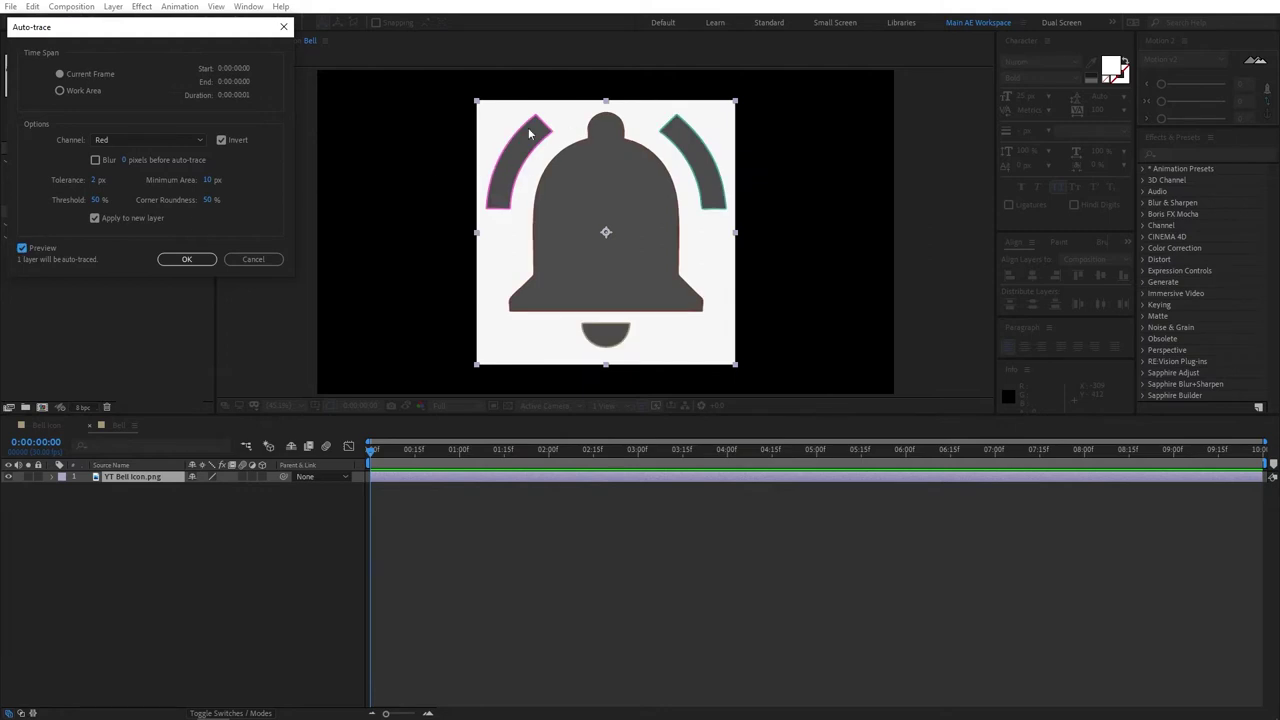
left_click(187, 260)
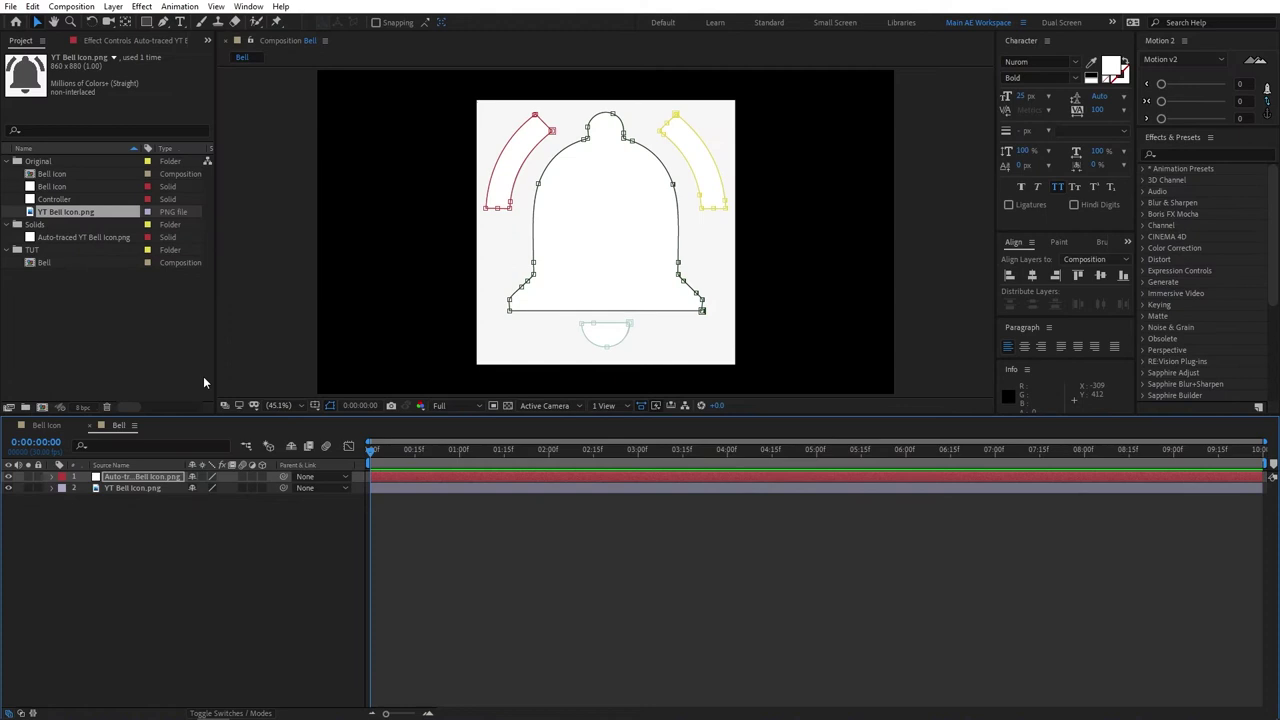
Delete the original YT Bell Icon.png layer, keeping only the Auto-traced layer.
left_click(132, 491)
key("Delete")
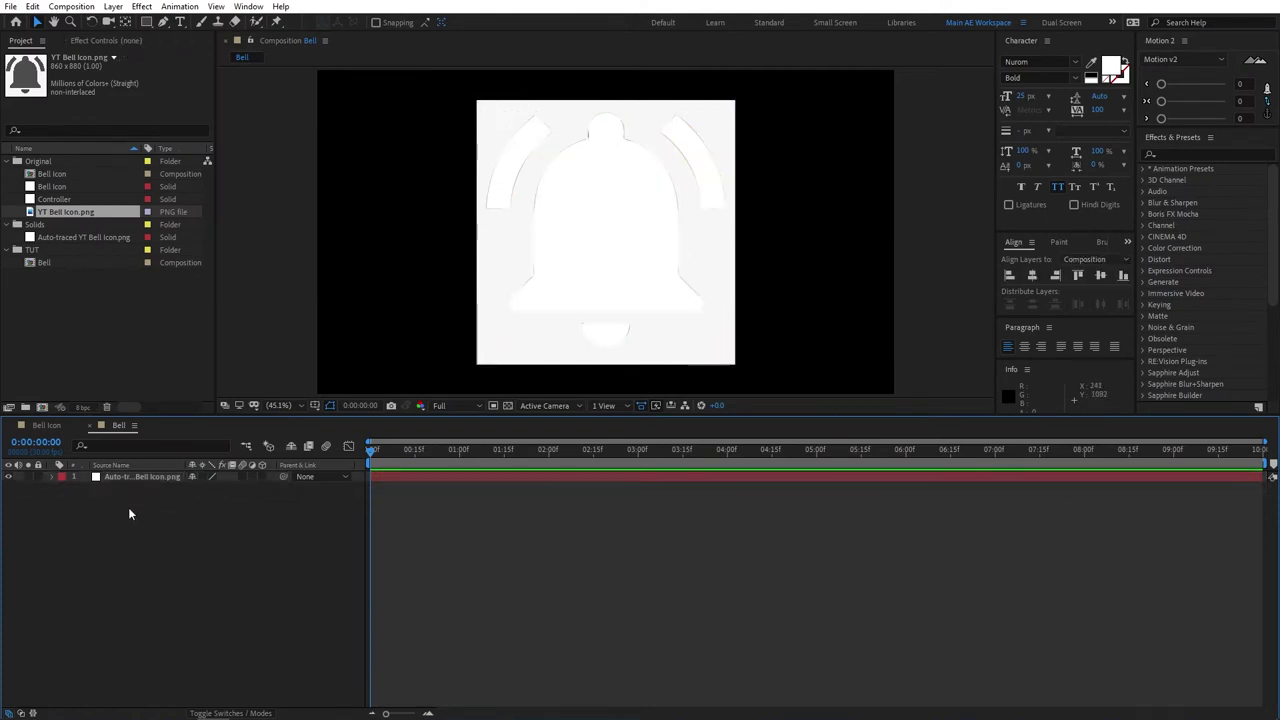
left_click(141, 477)
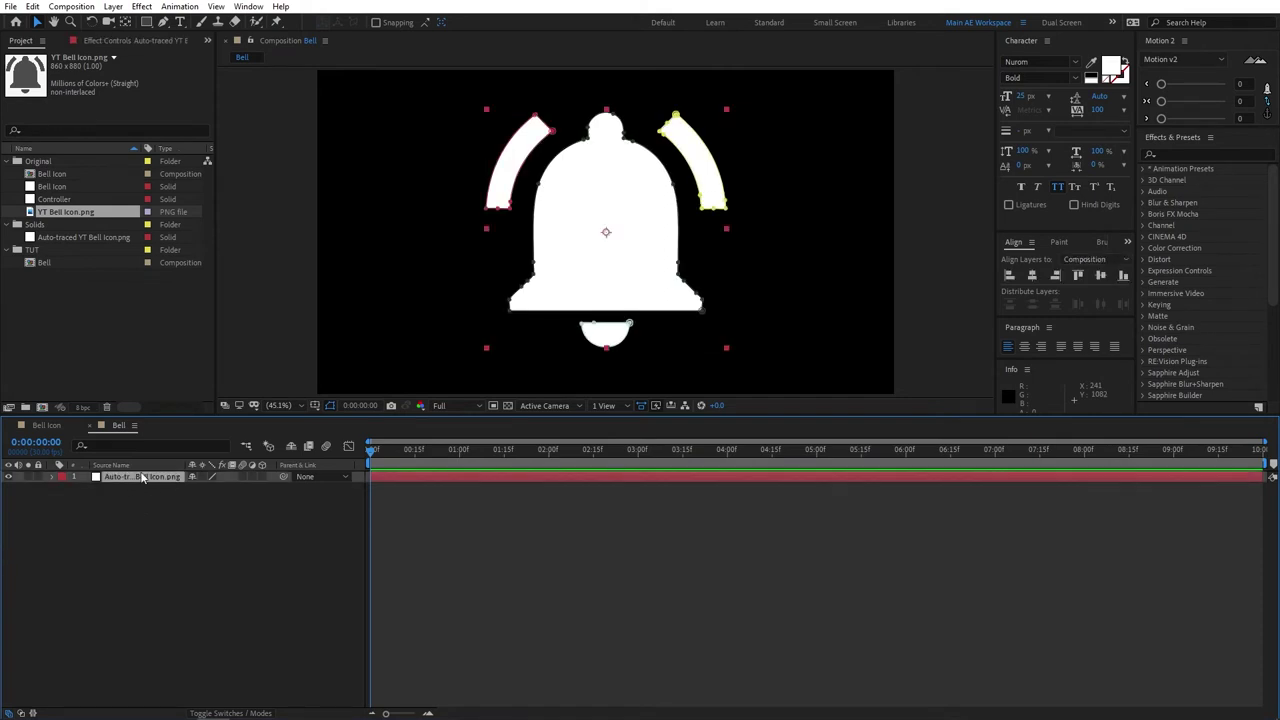
left_click(278, 520)
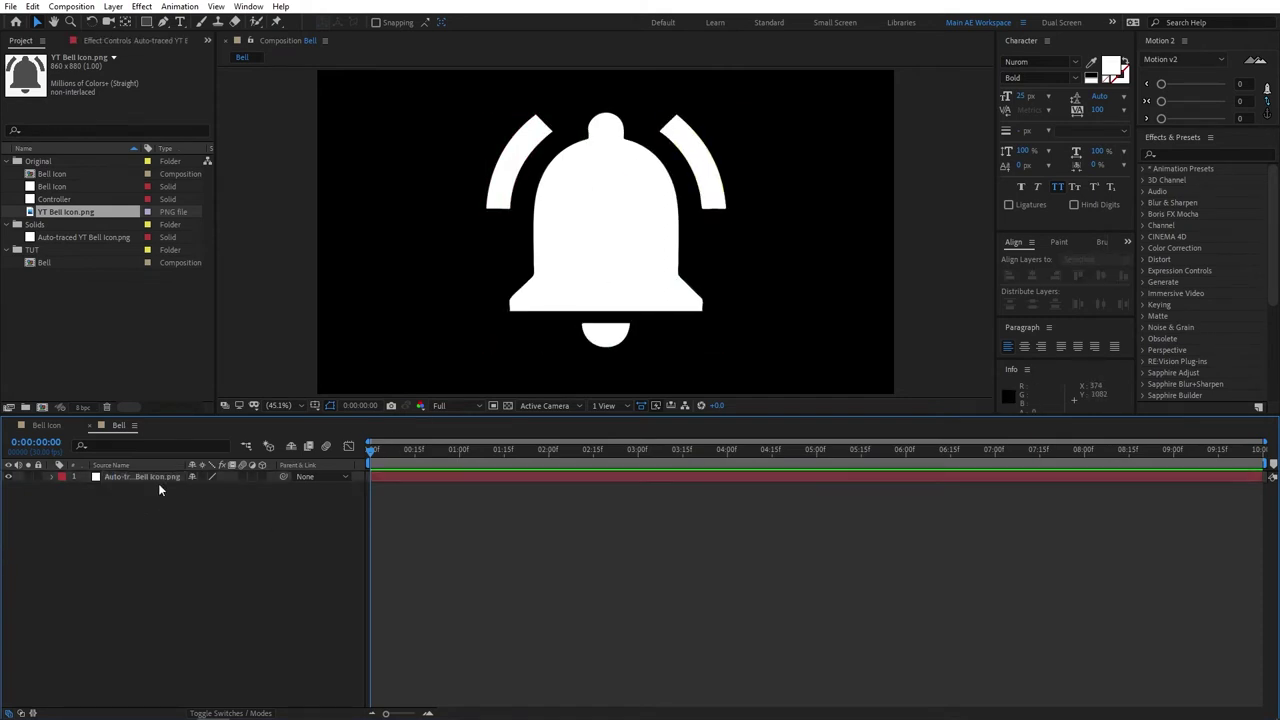
left_click(159, 480)
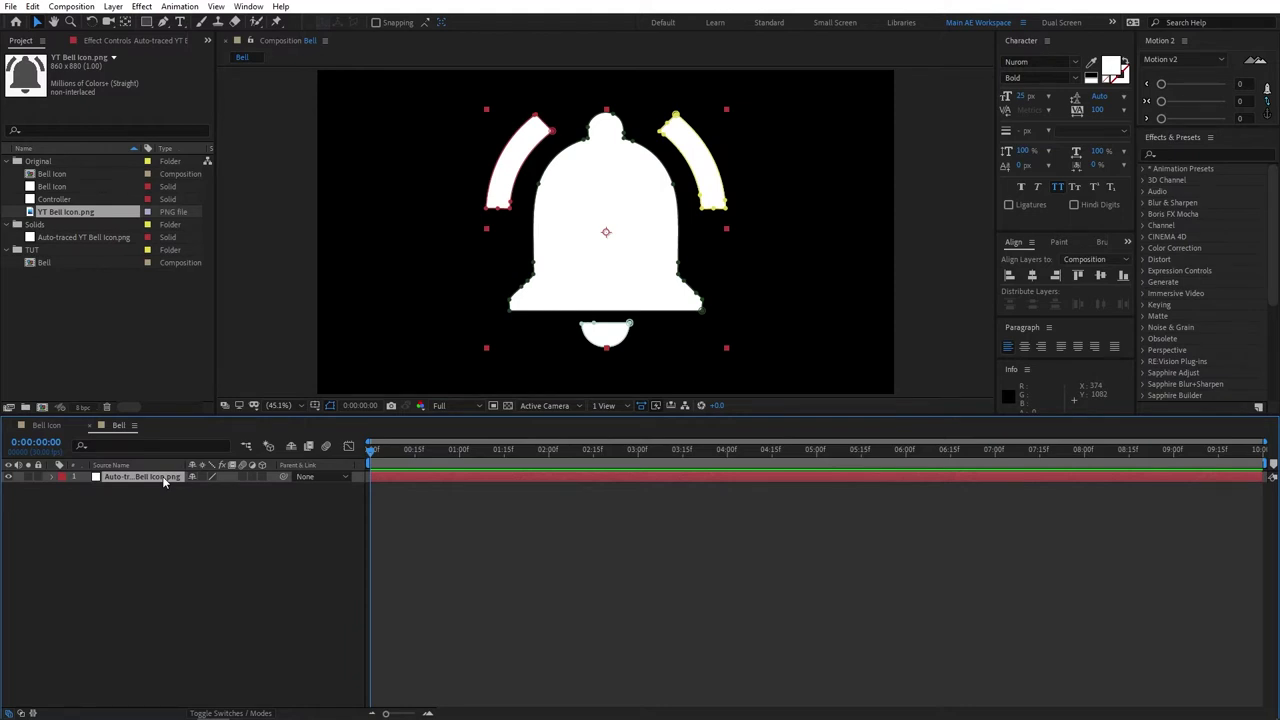
left_click(166, 557)
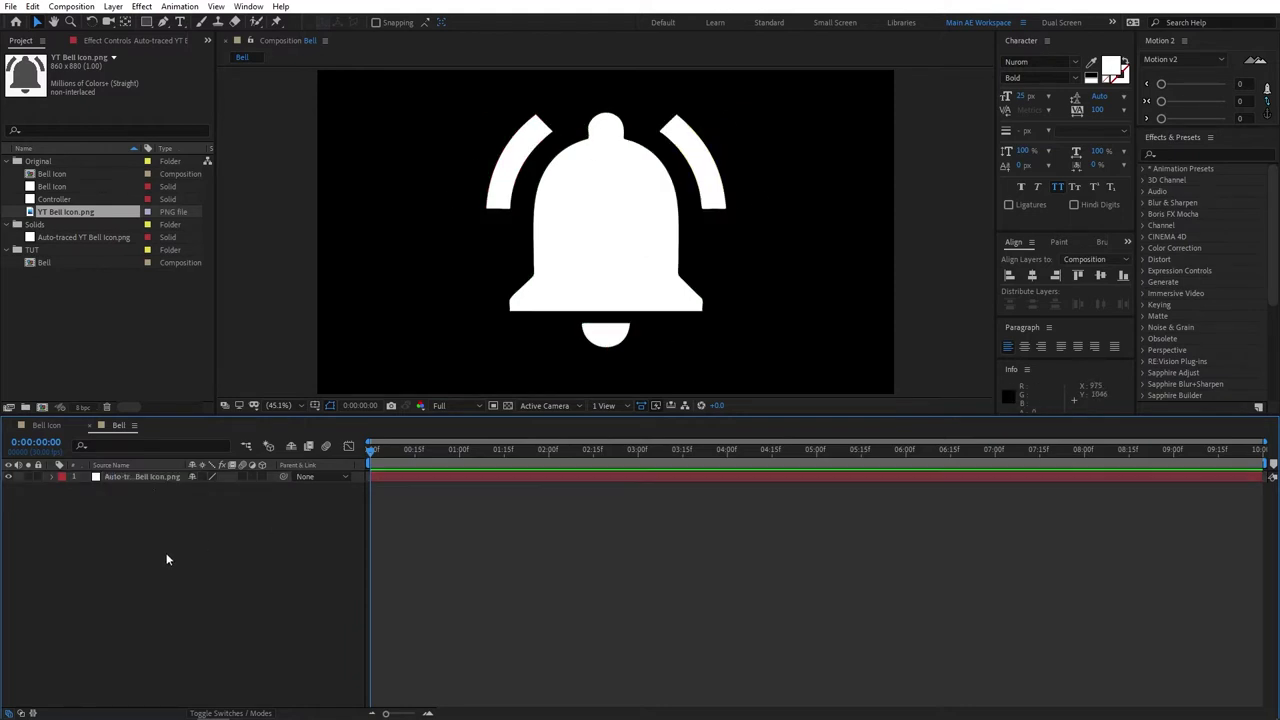
left_click(161, 479)
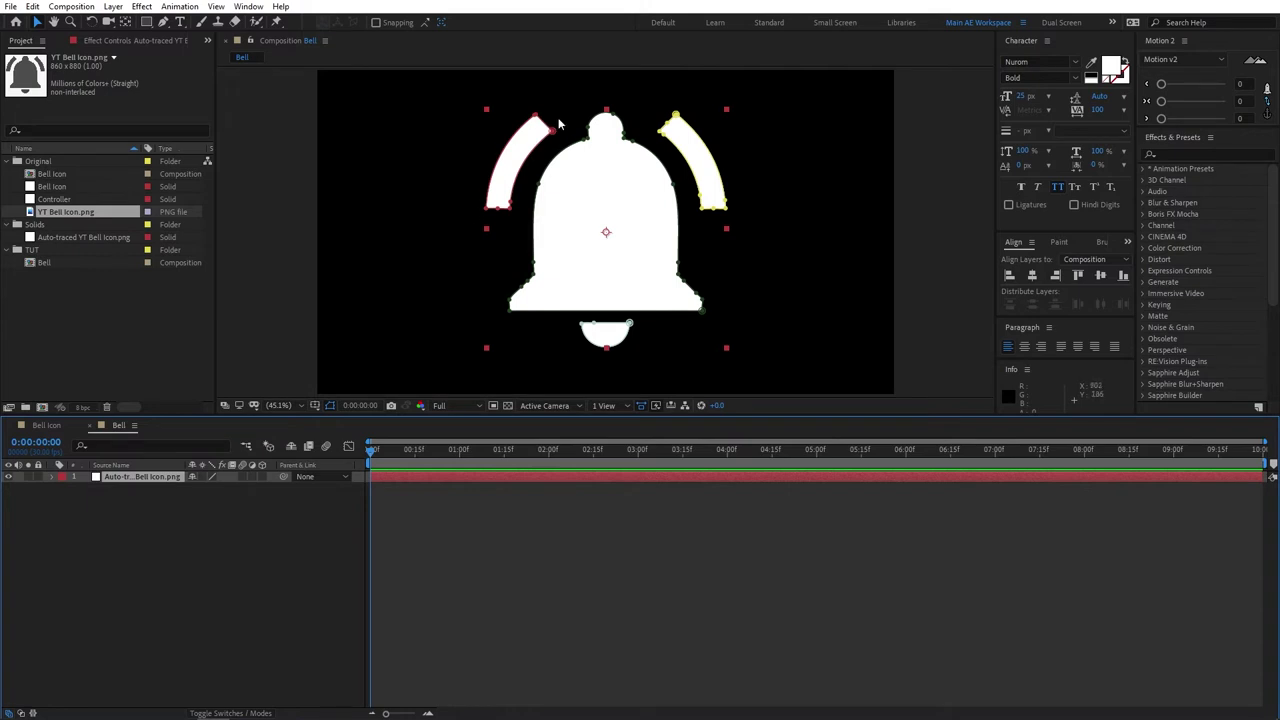
left_click(184, 548)
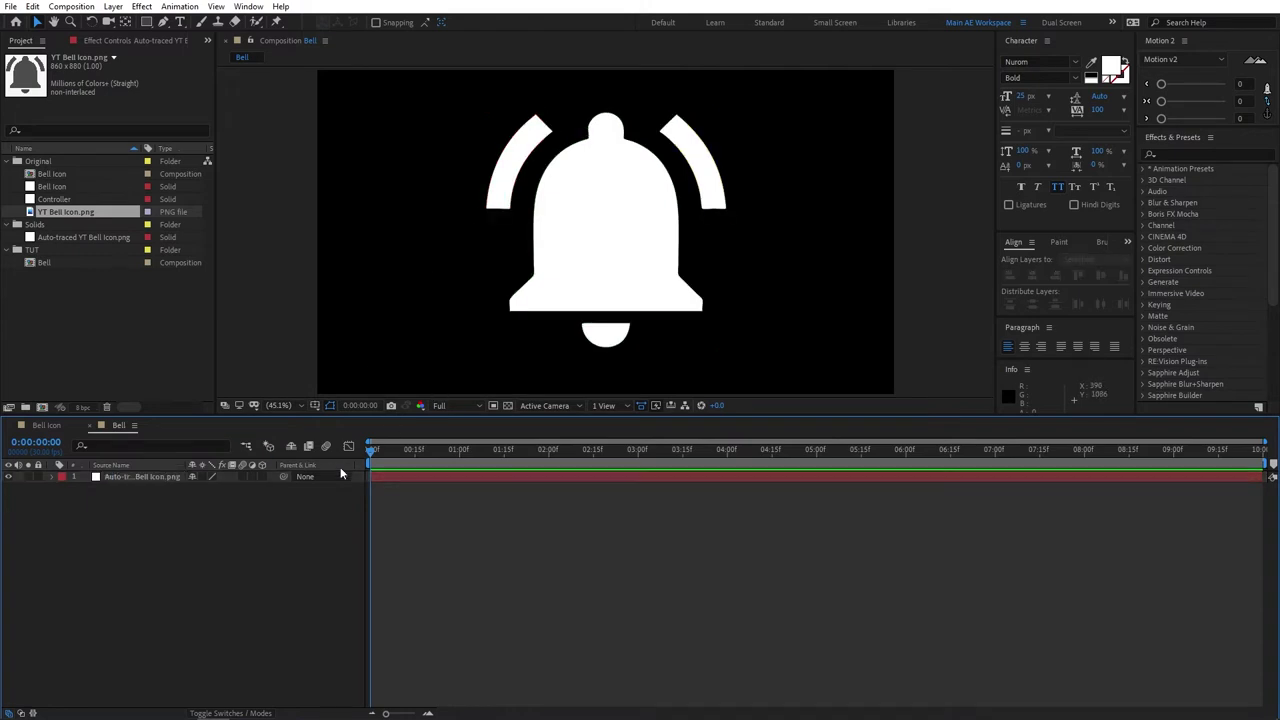
Duplicate the traced layer twice and rename the bottom copy Bell Body.
left_click(155, 478)
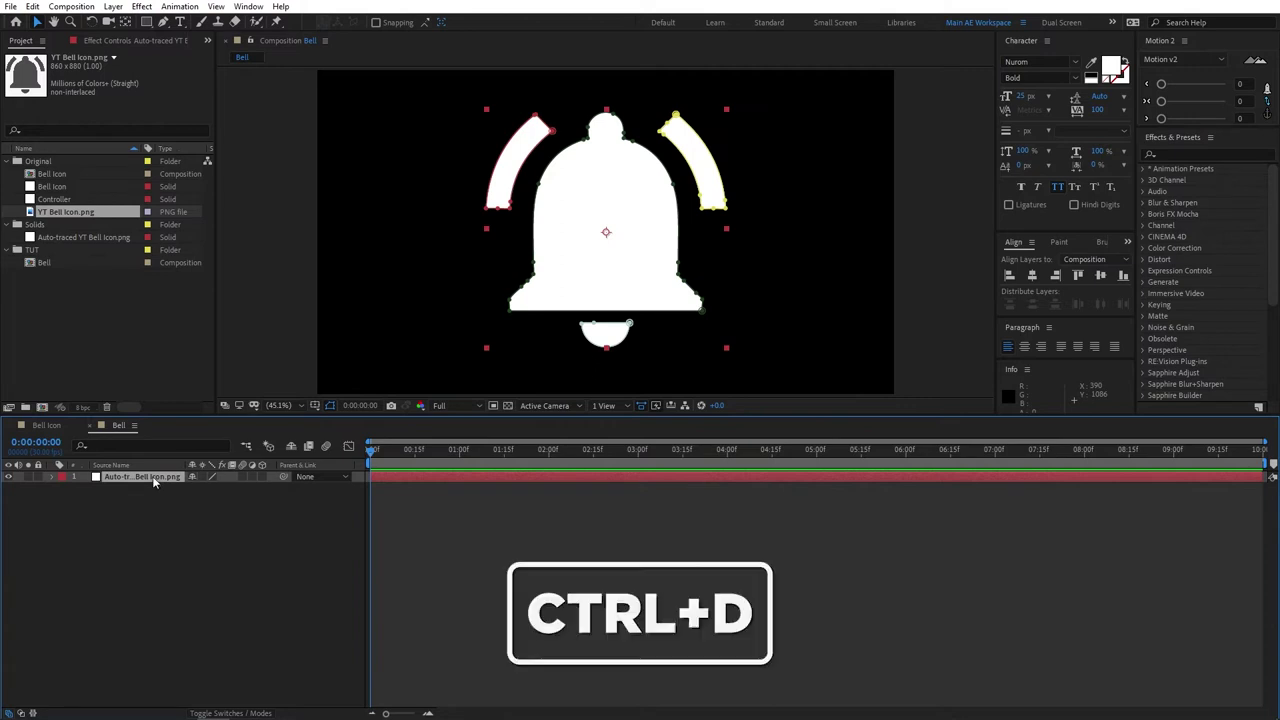
key("ctrl+d")
key("ctrl+d")
left_click(151, 512)
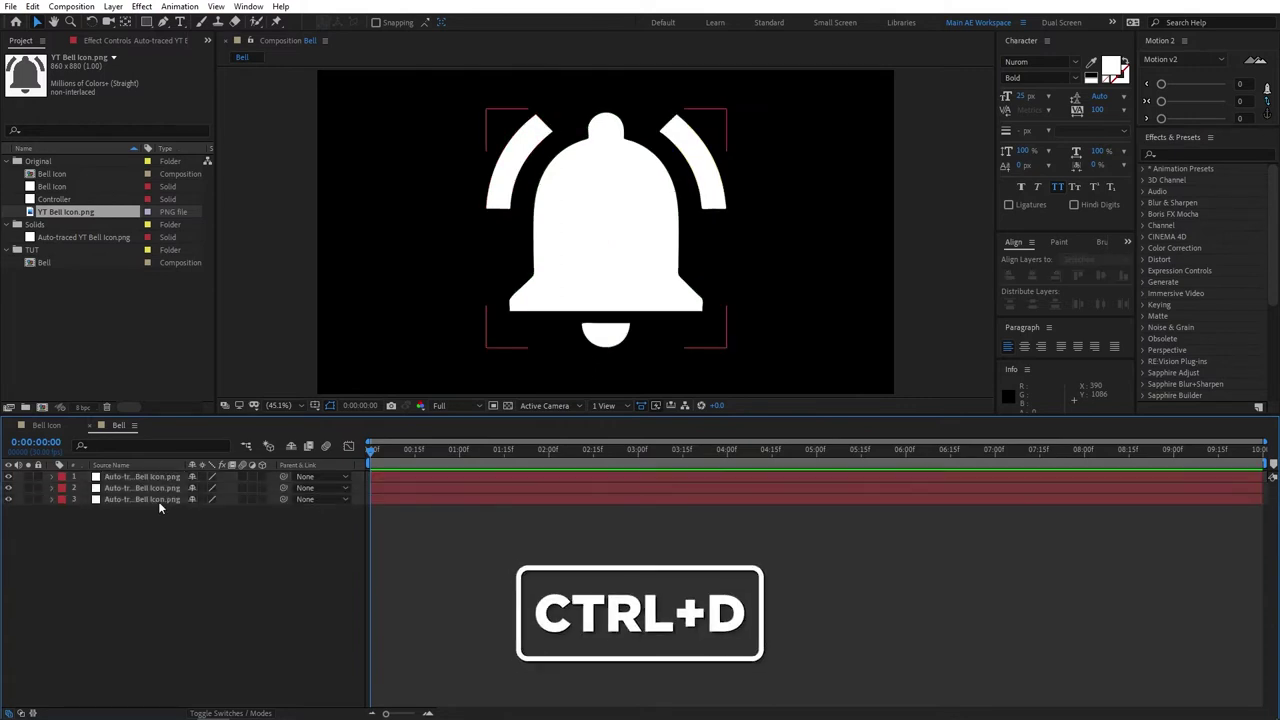
left_click(153, 501)
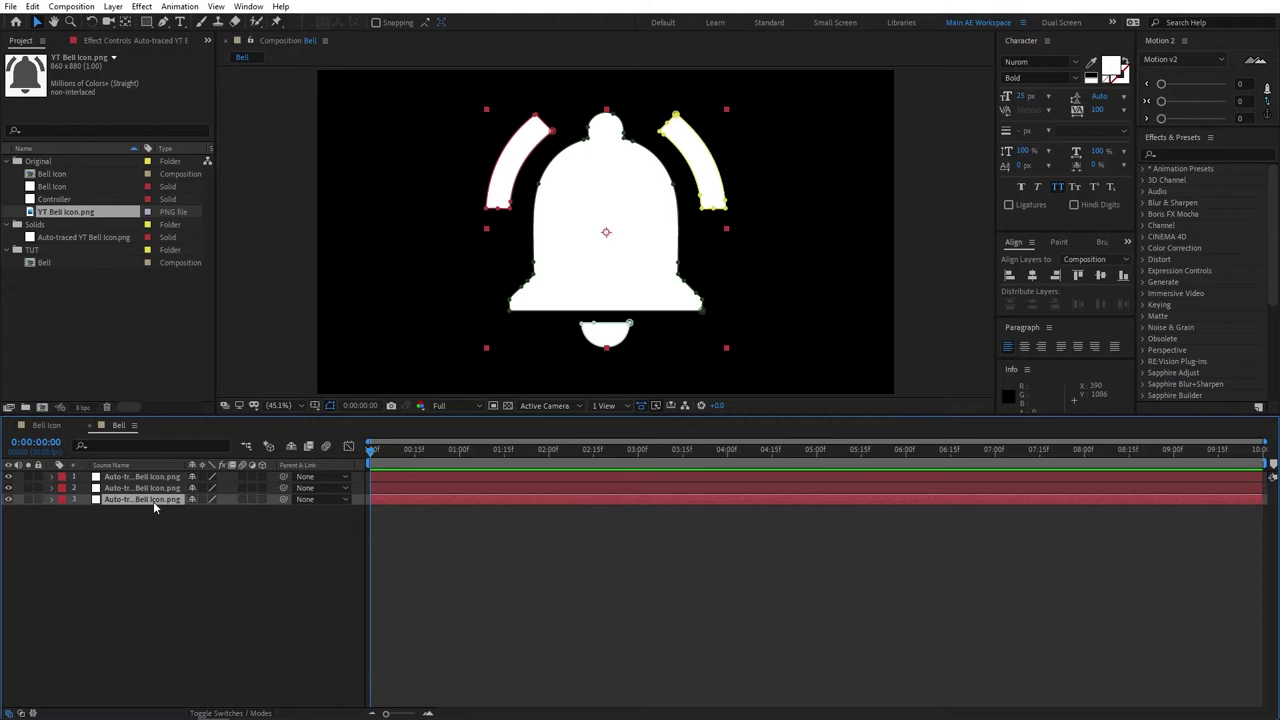
key("Return")
type("Bell Body")
left_click(186, 600)
Delete Masks 2, 3 and 4 from Bell Body, keeping only the bell-shaped Mask 1.
left_click(125, 500)
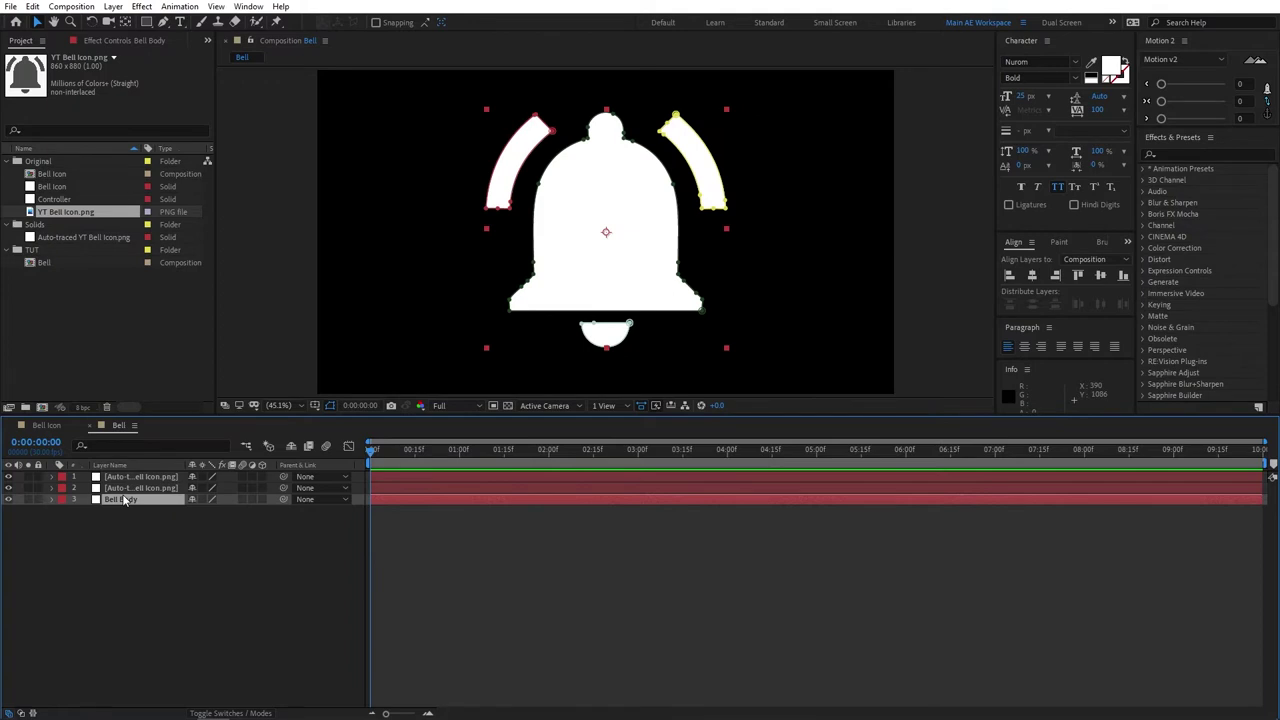
key("m")
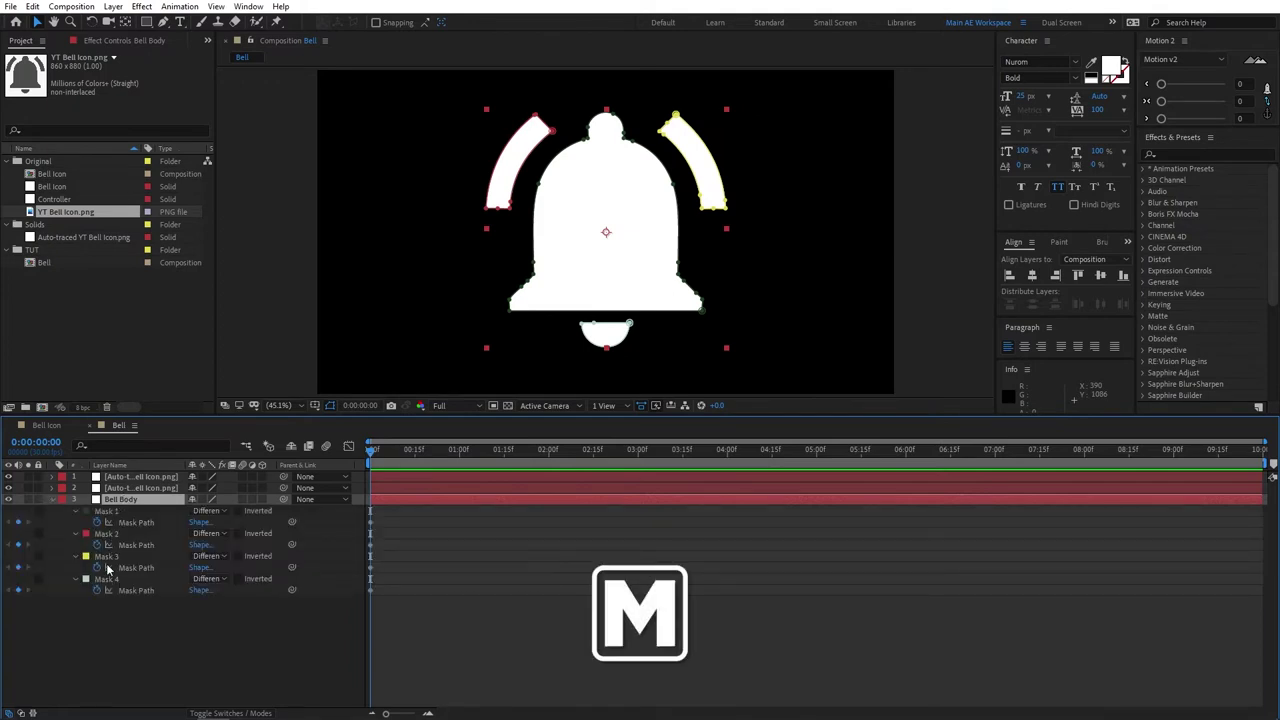
left_click(116, 510)
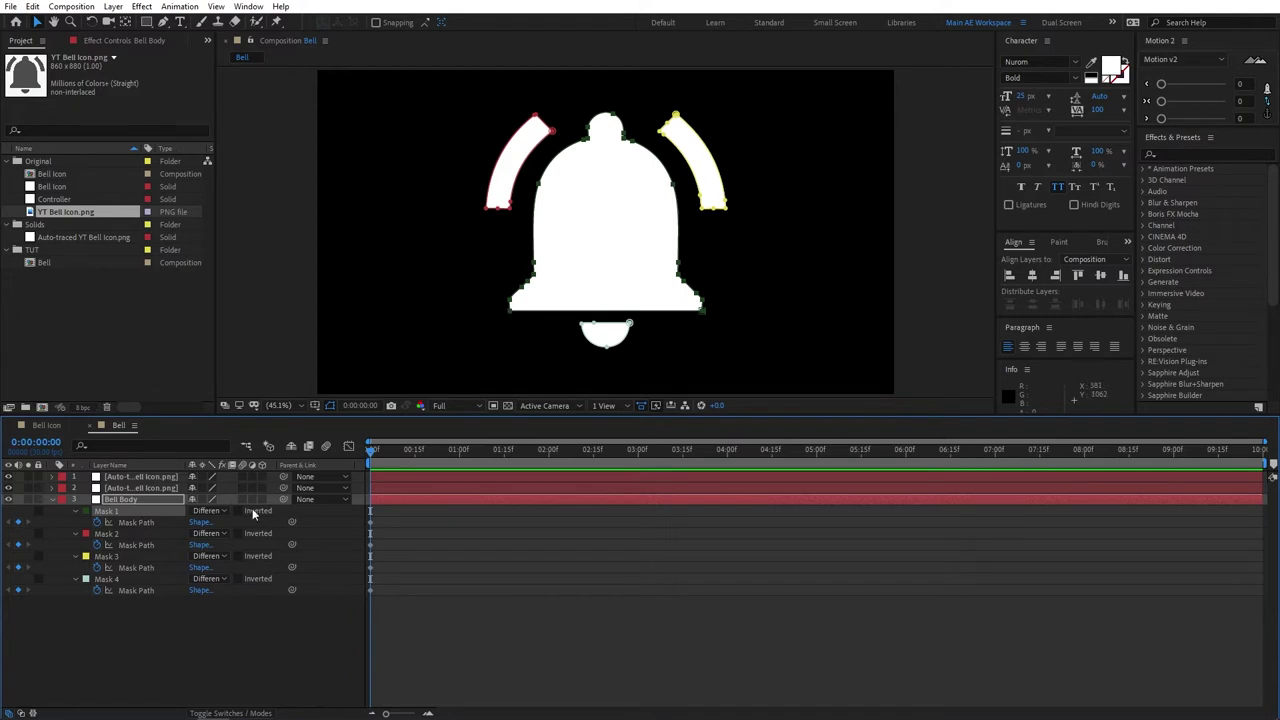
left_click(148, 638)
left_click(143, 498)
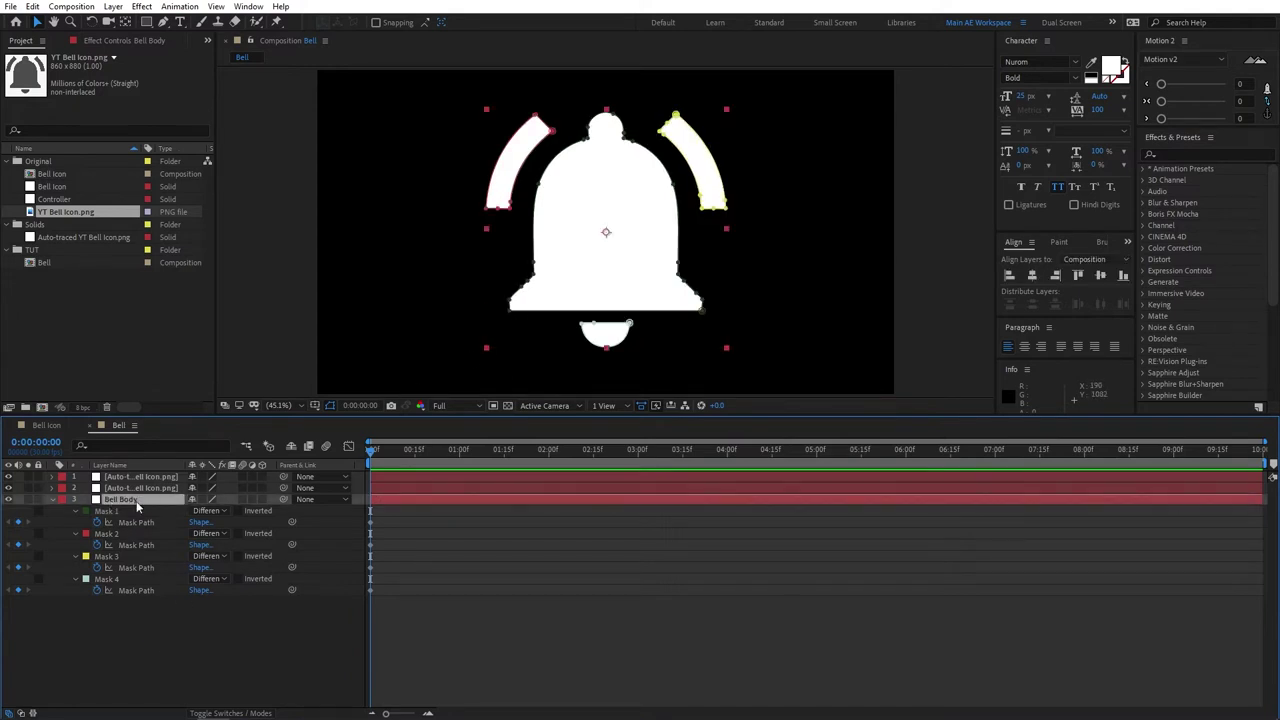
left_click(128, 514)
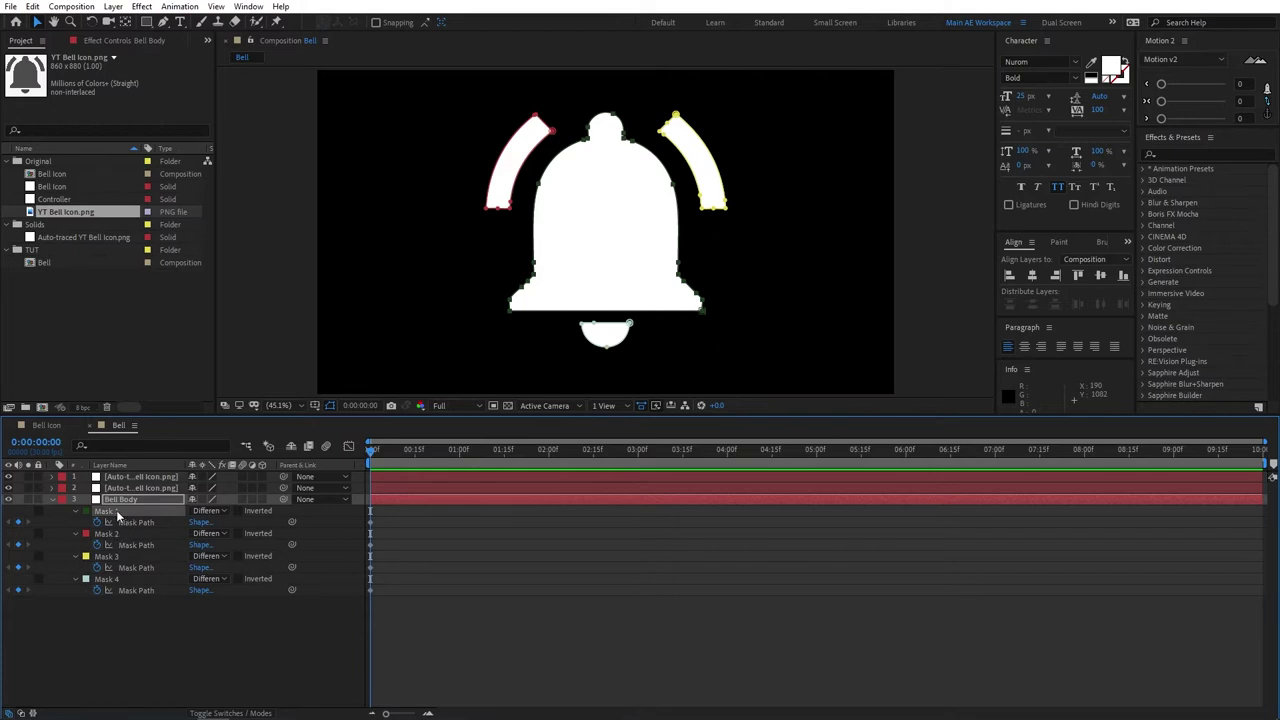
left_click(129, 600)
left_click(115, 534)
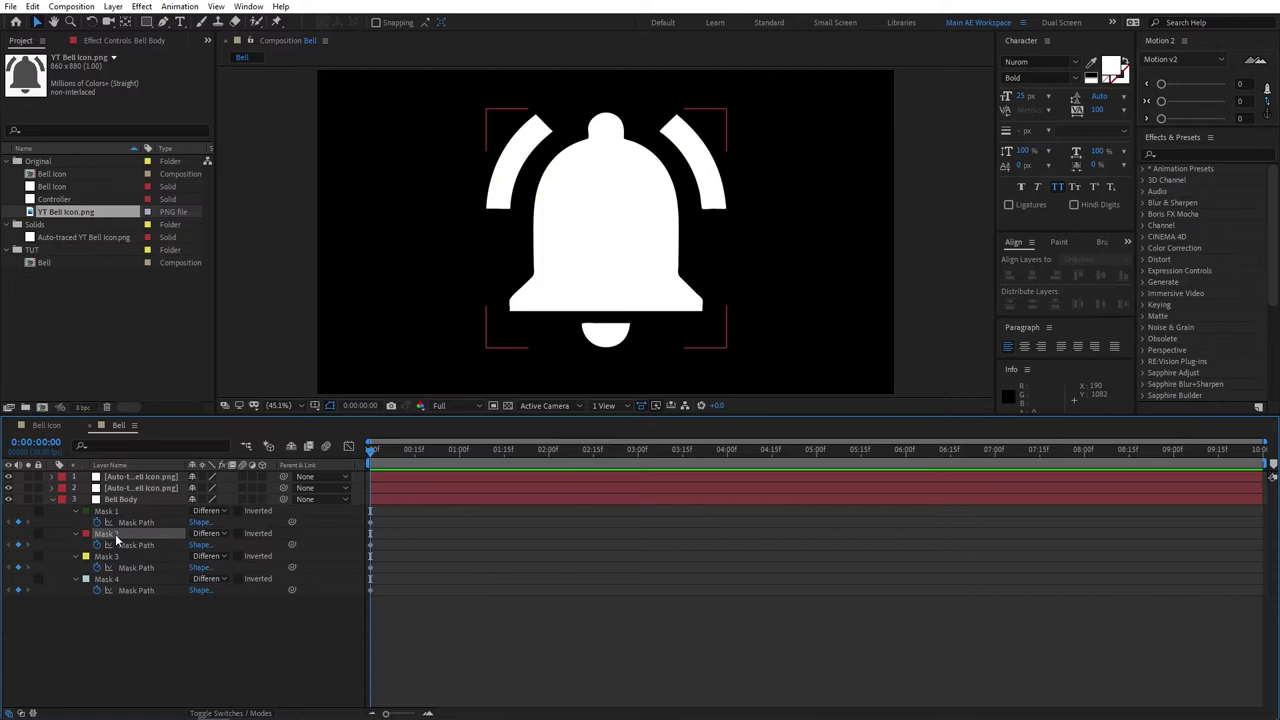
left_click(101, 581, "shift")
key("Delete")
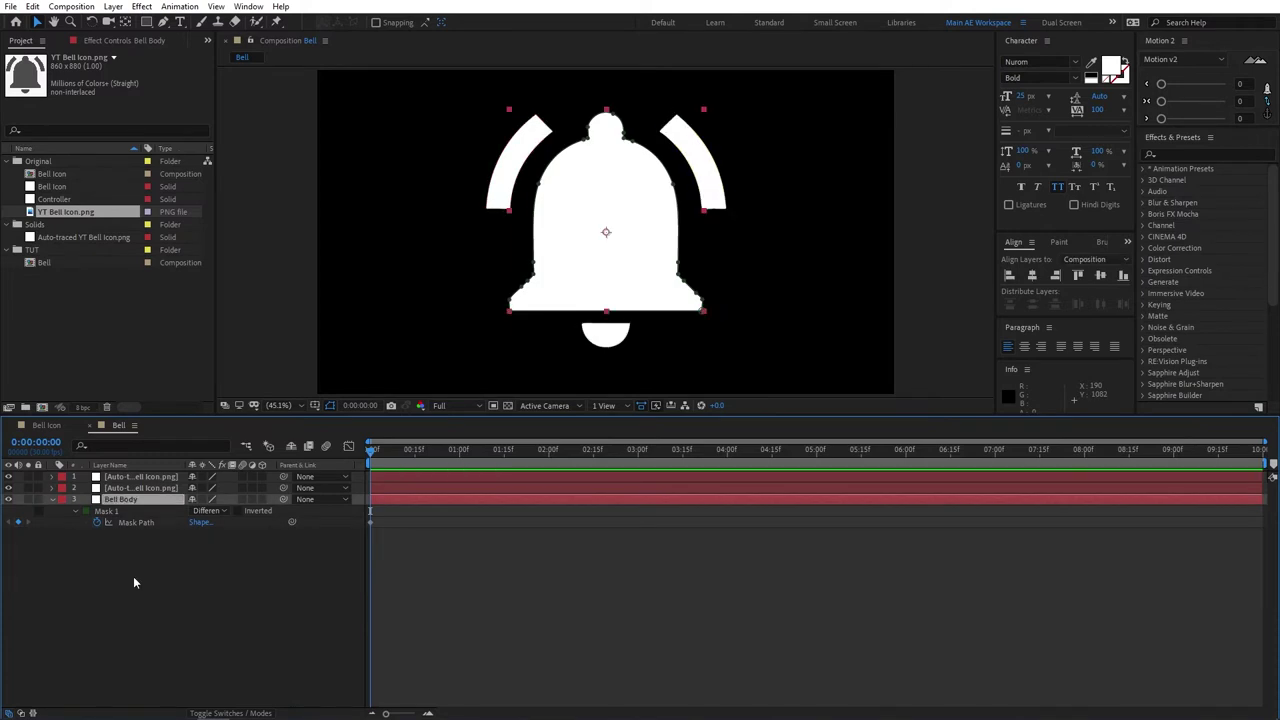
left_click(139, 590)
Rename the second traced layer Left.
left_click(135, 488)
left_click(163, 476, "shift")
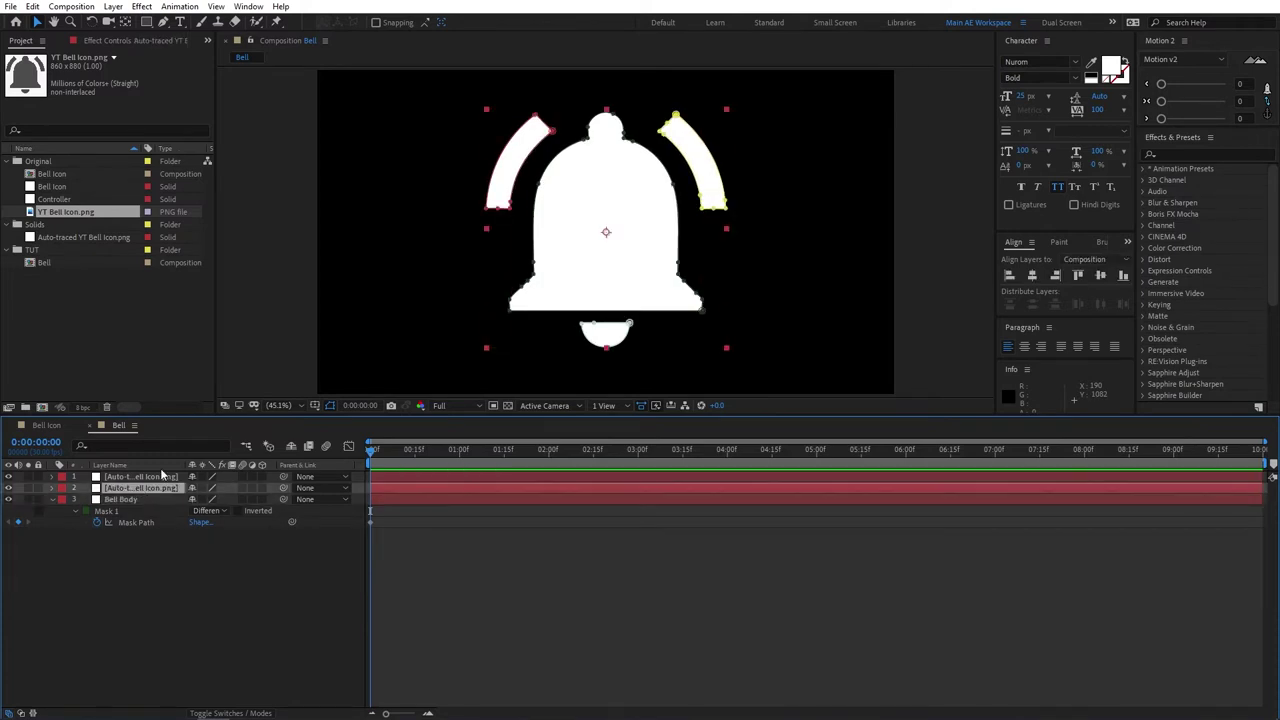
key("Return")
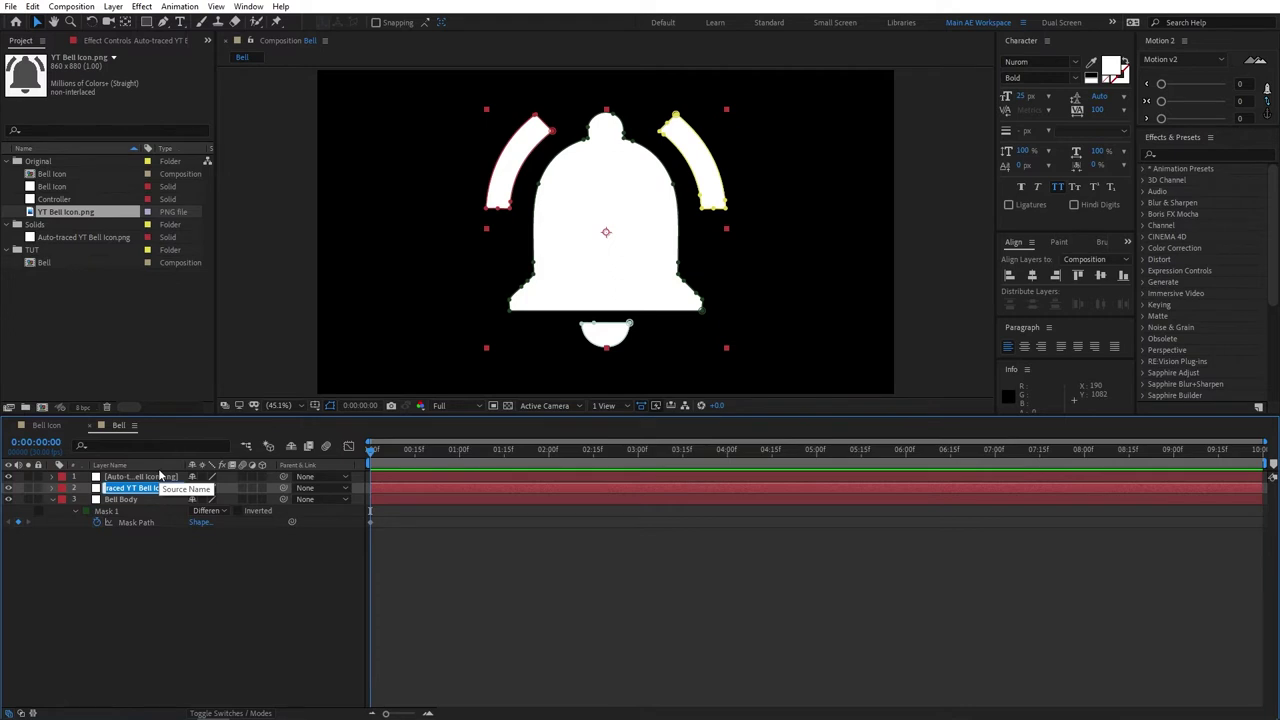
type("Left")
key("Return")
left_click(259, 563)
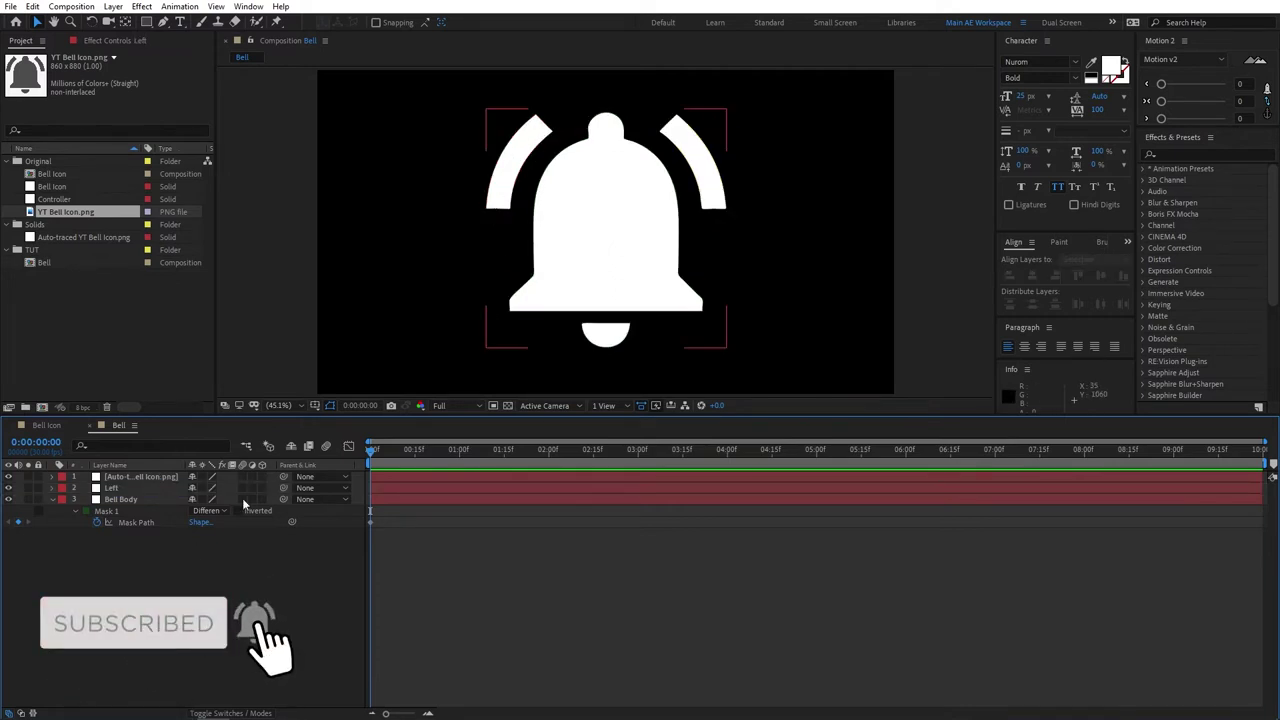
Delete Masks 1, 3 and 4 from Left, keeping only the left arc mask.
left_click(140, 488)
key("m")
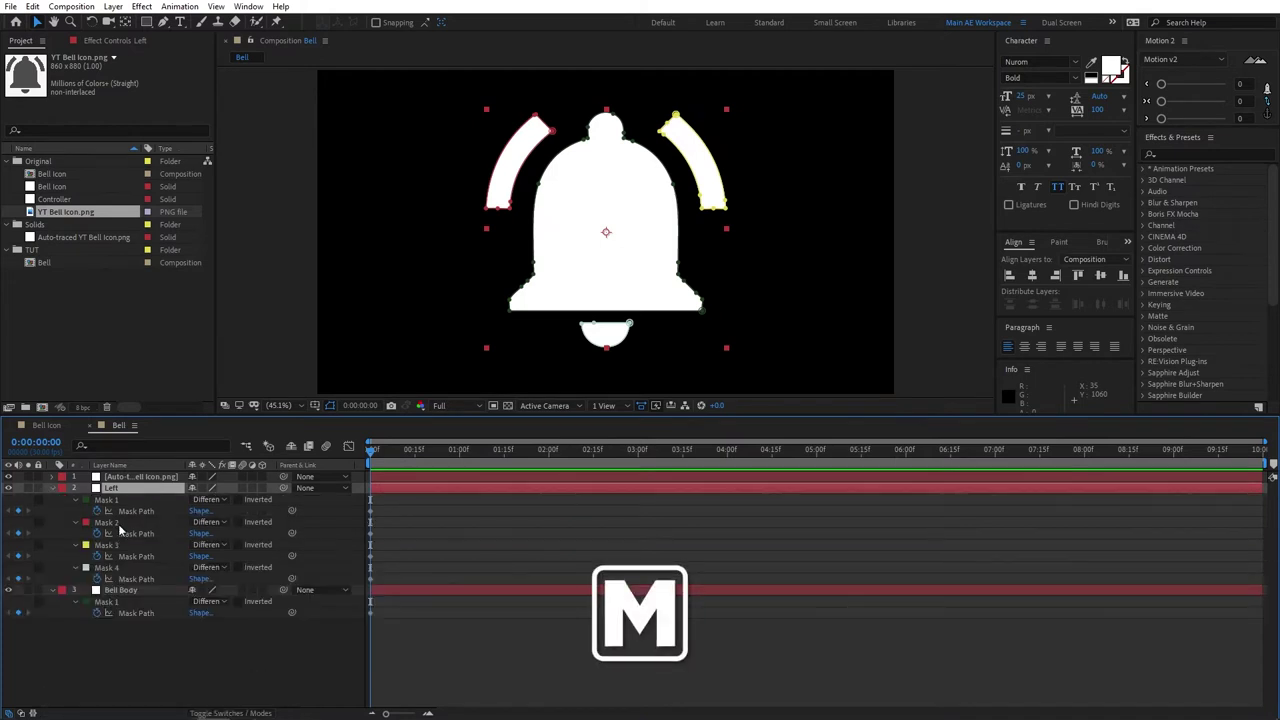
left_click(108, 523)
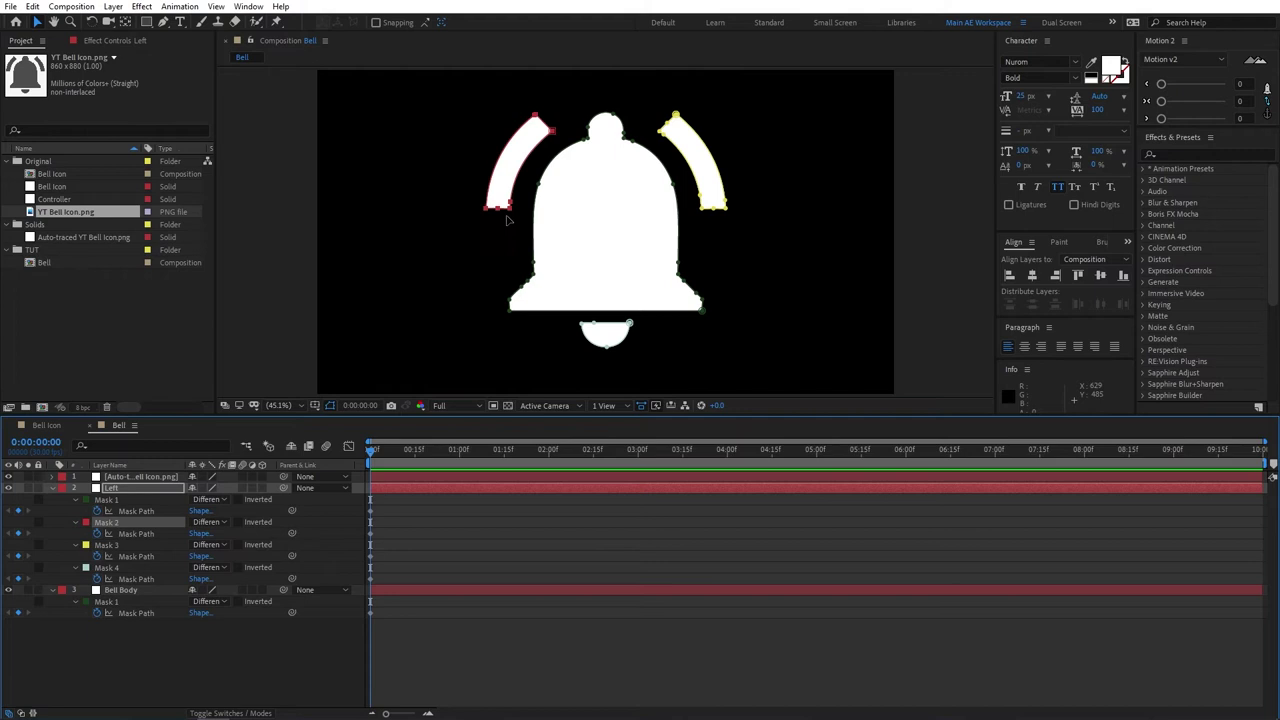
left_click(142, 620)
left_click(120, 520)
left_click(118, 545)
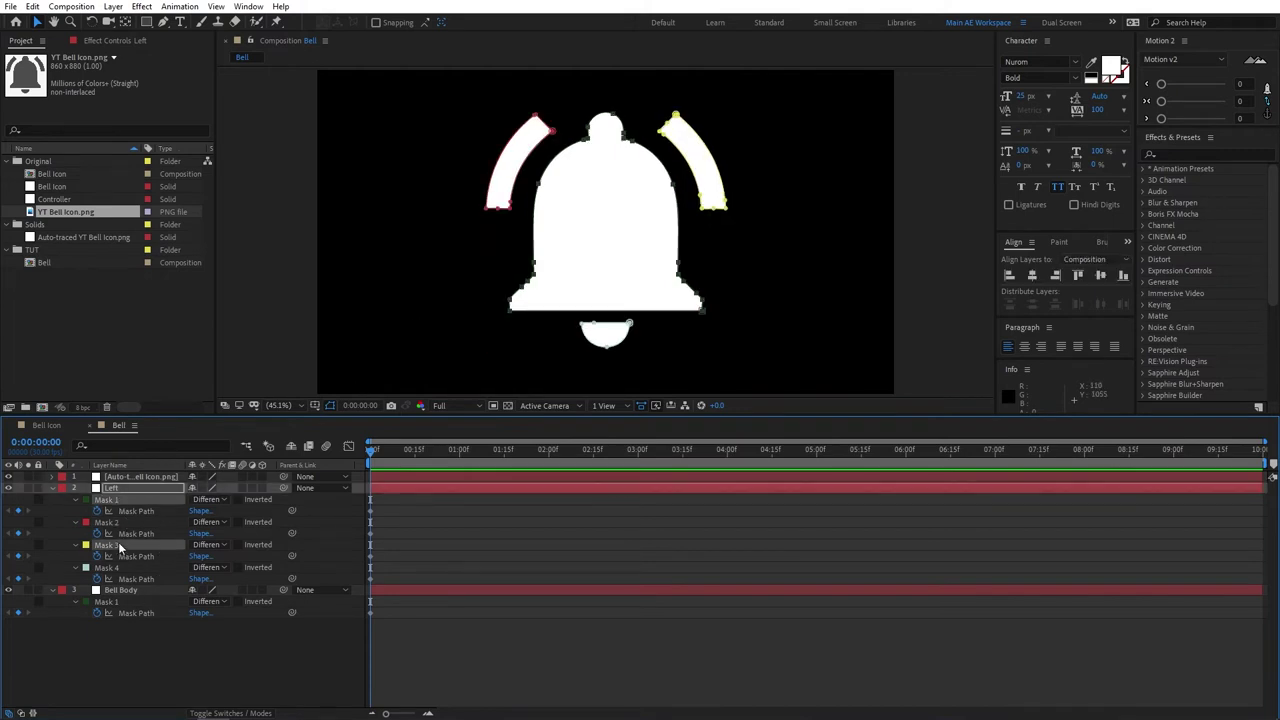
left_click(112, 565, "shift")
key("Delete")
left_click(128, 552)
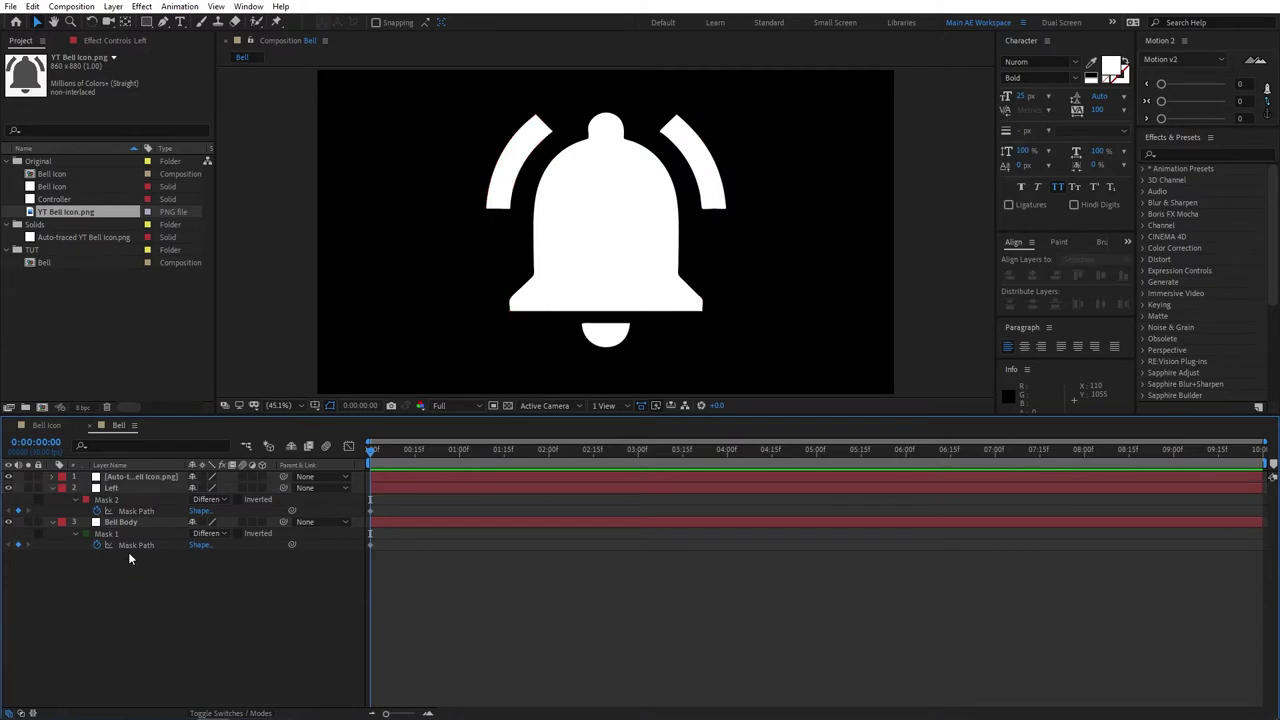
Rename the top traced layer Right.
left_click(140, 477)
key("Return")
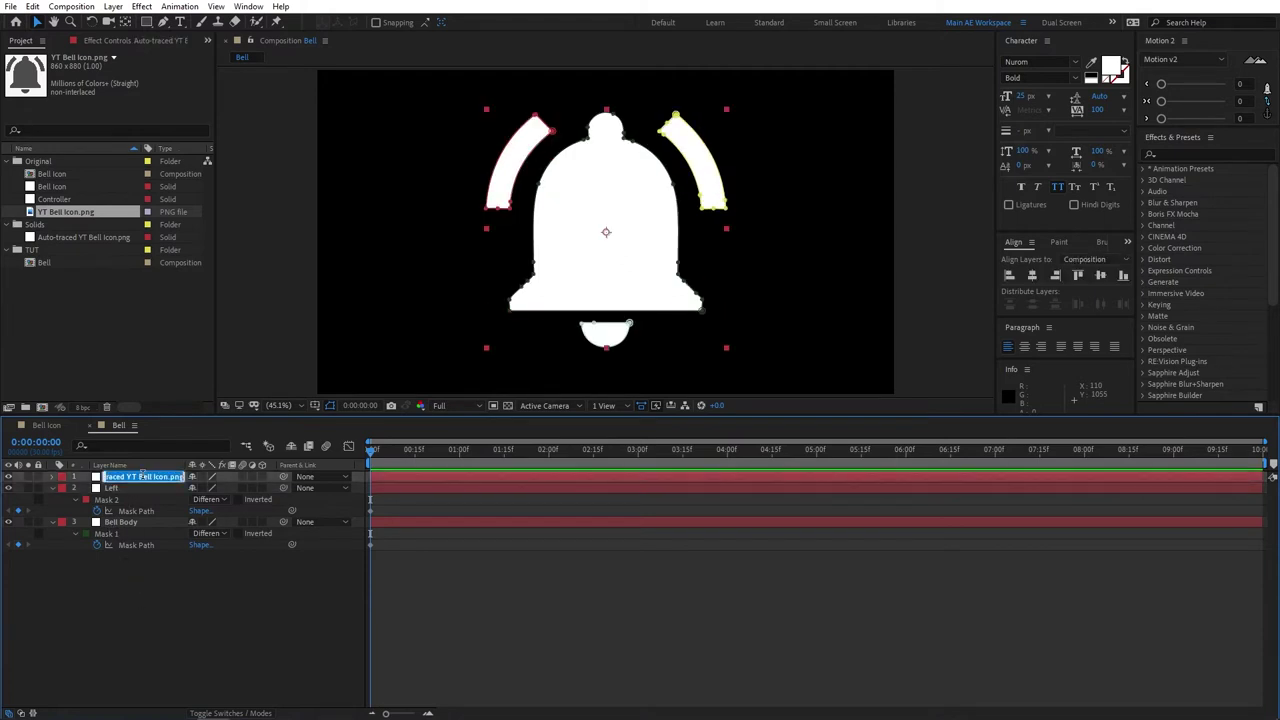
type("Right")
left_click(192, 628)
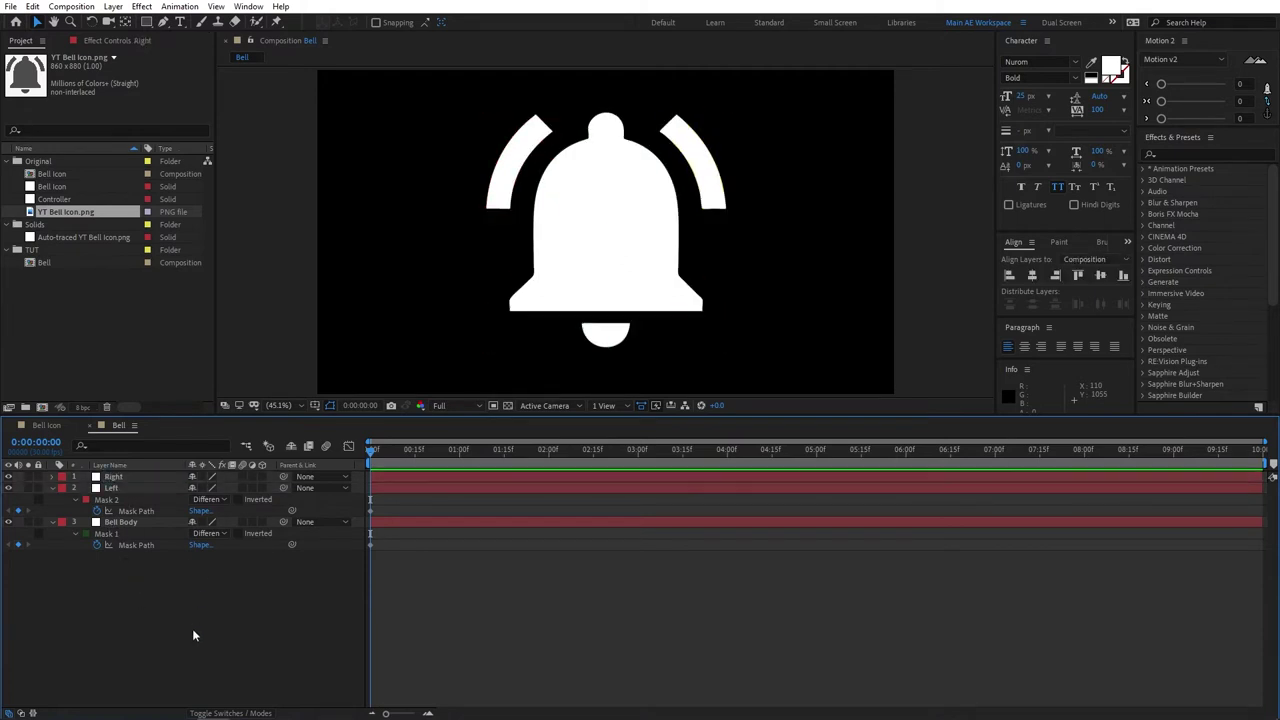
Delete Masks 1, 2 and 4 from Right, keeping only the right arc mask.
left_click(132, 478)
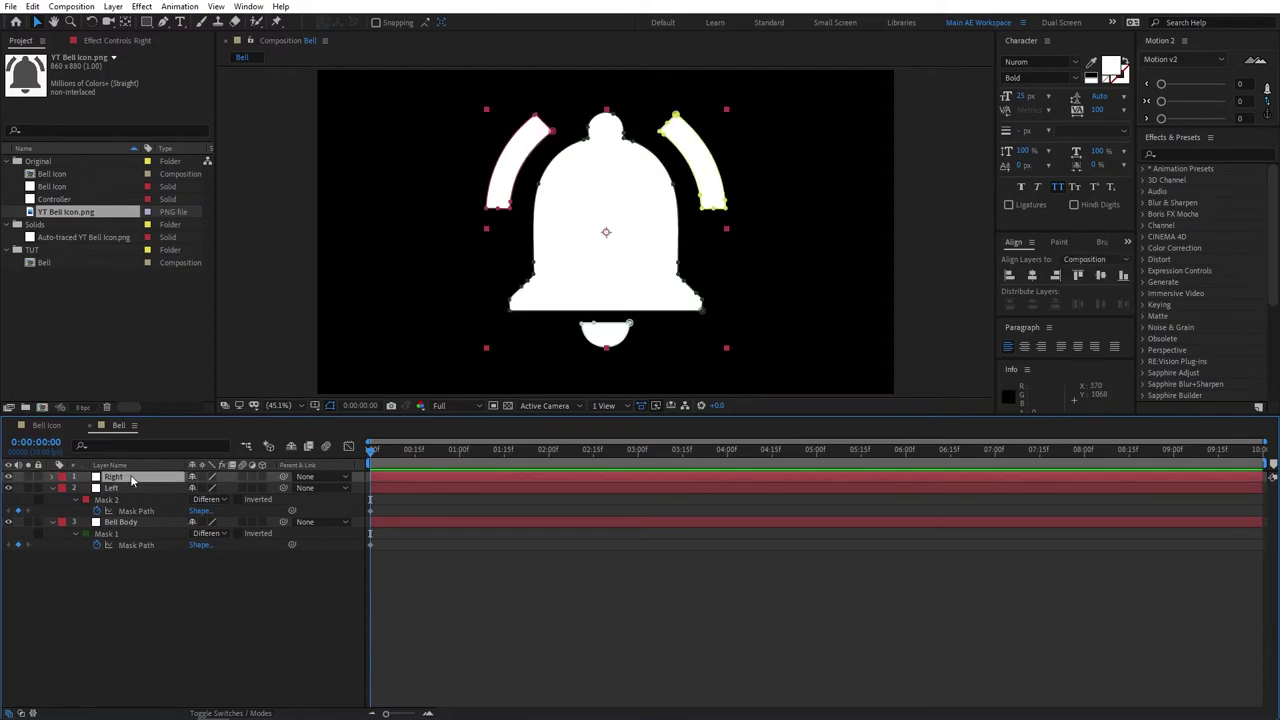
key("m")
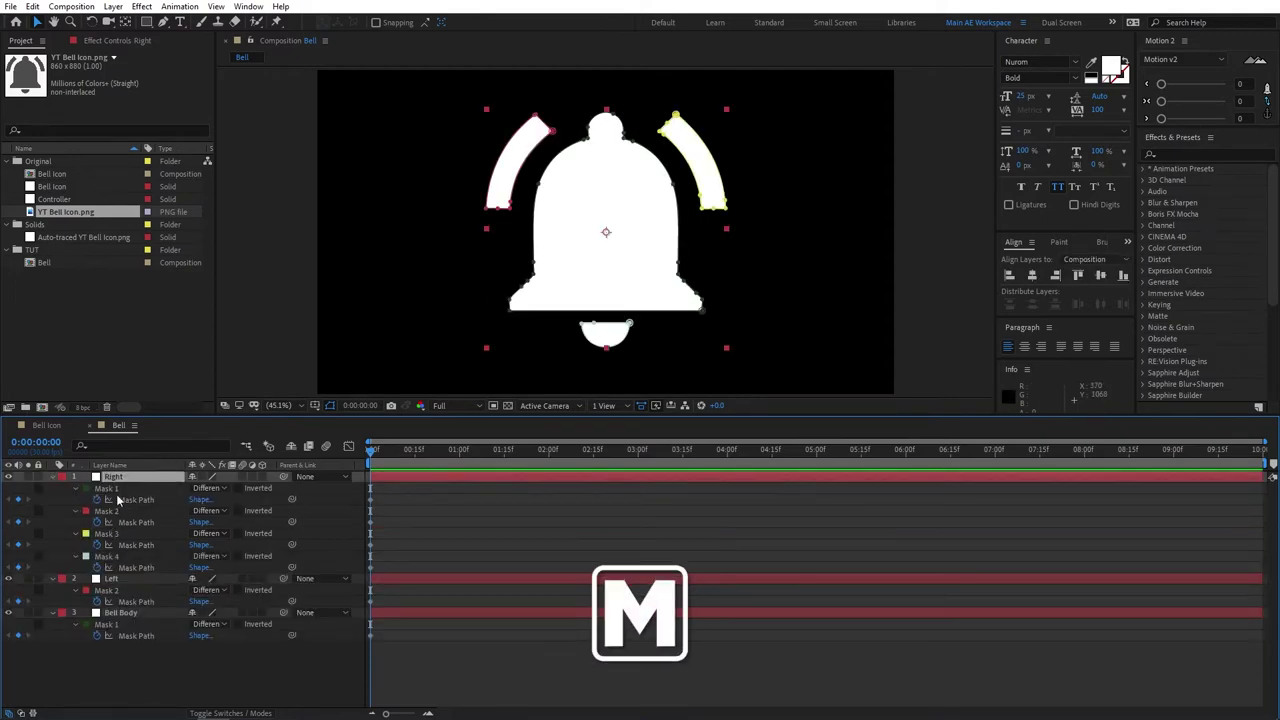
left_click(107, 536)
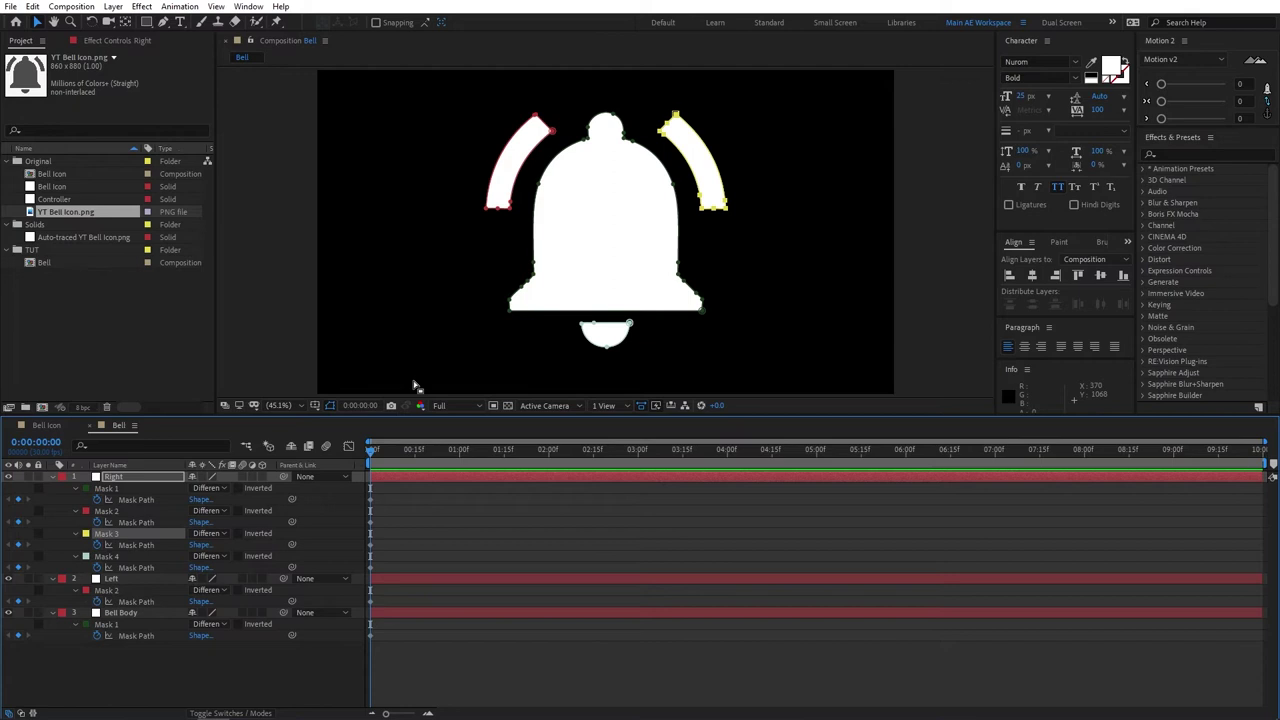
left_click(112, 489)
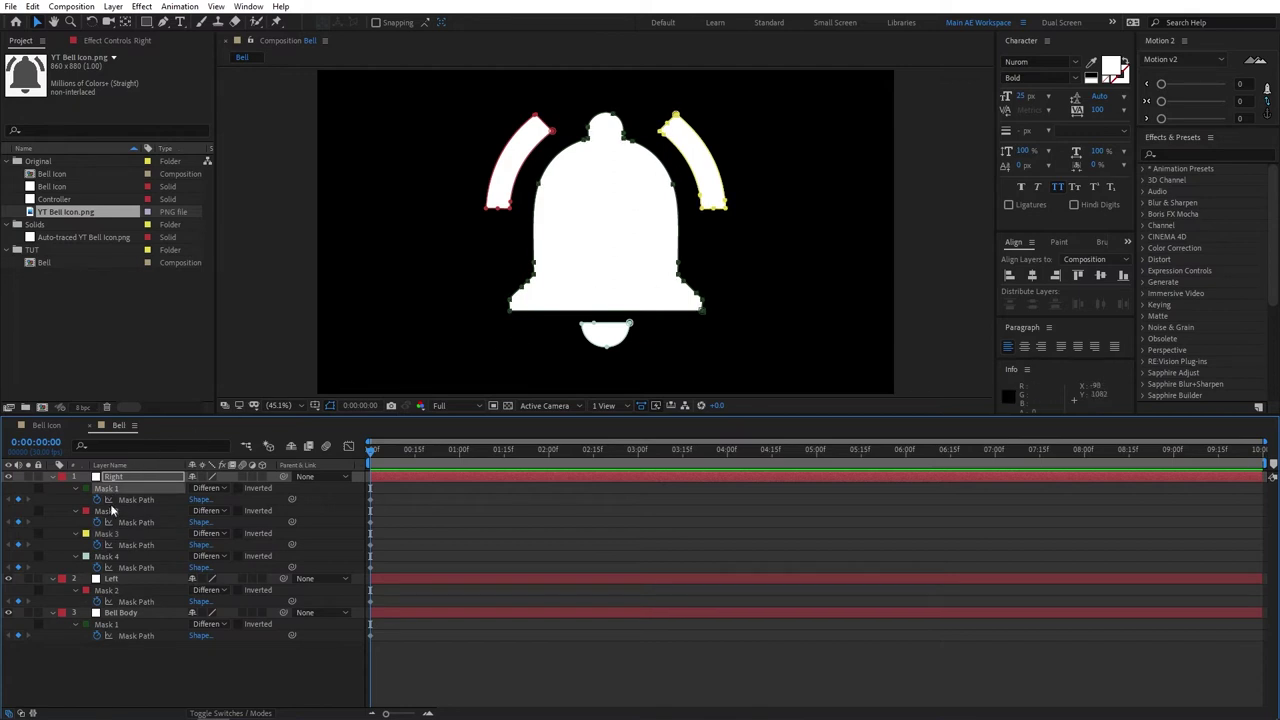
left_click(107, 511)
left_click(112, 491)
left_click(112, 510, "ctrl")
left_click(115, 556, "ctrl")
key("Delete")
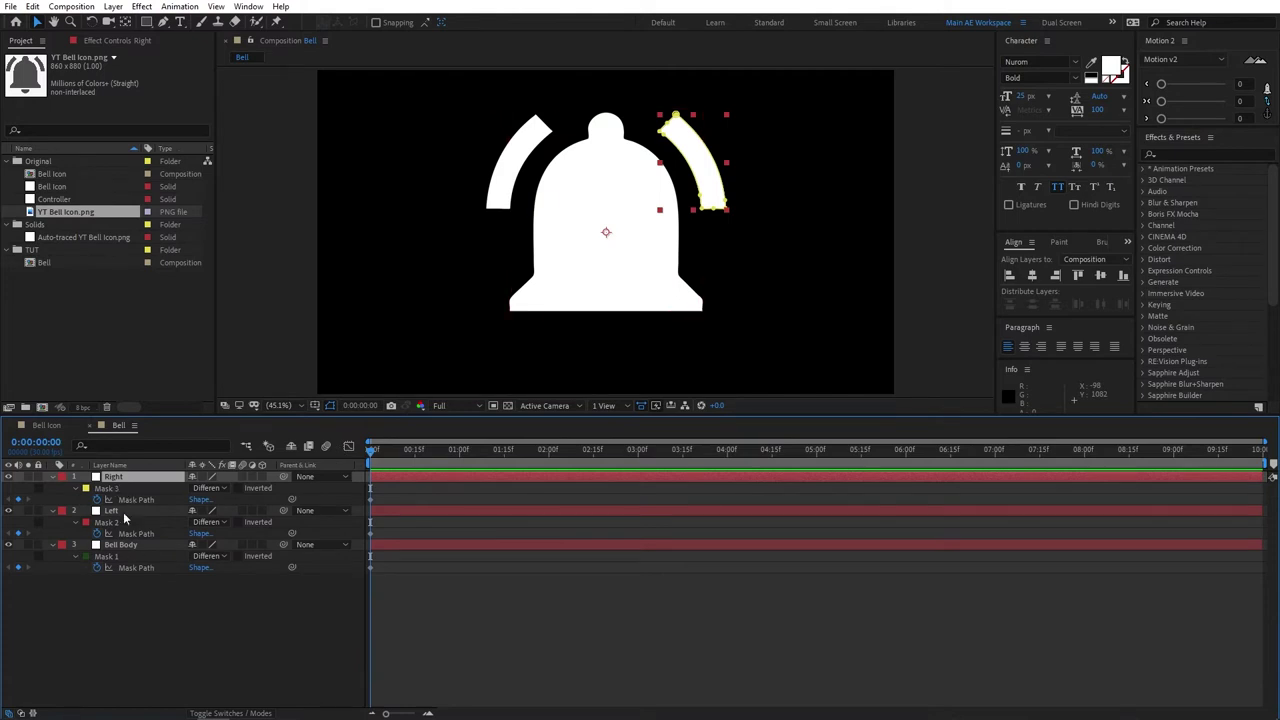
left_click(615, 340)
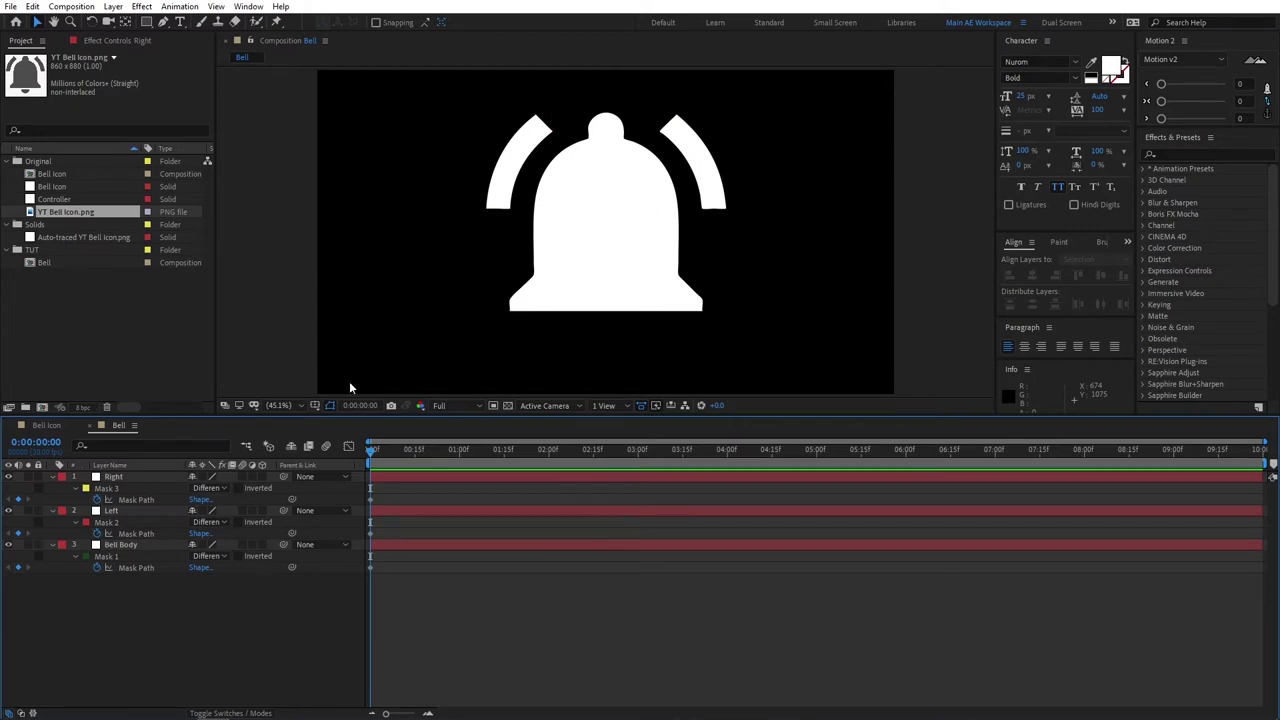
Draw a small white circle below the bell with the Ellipse tool, centred horizontally.
left_click(148, 21)
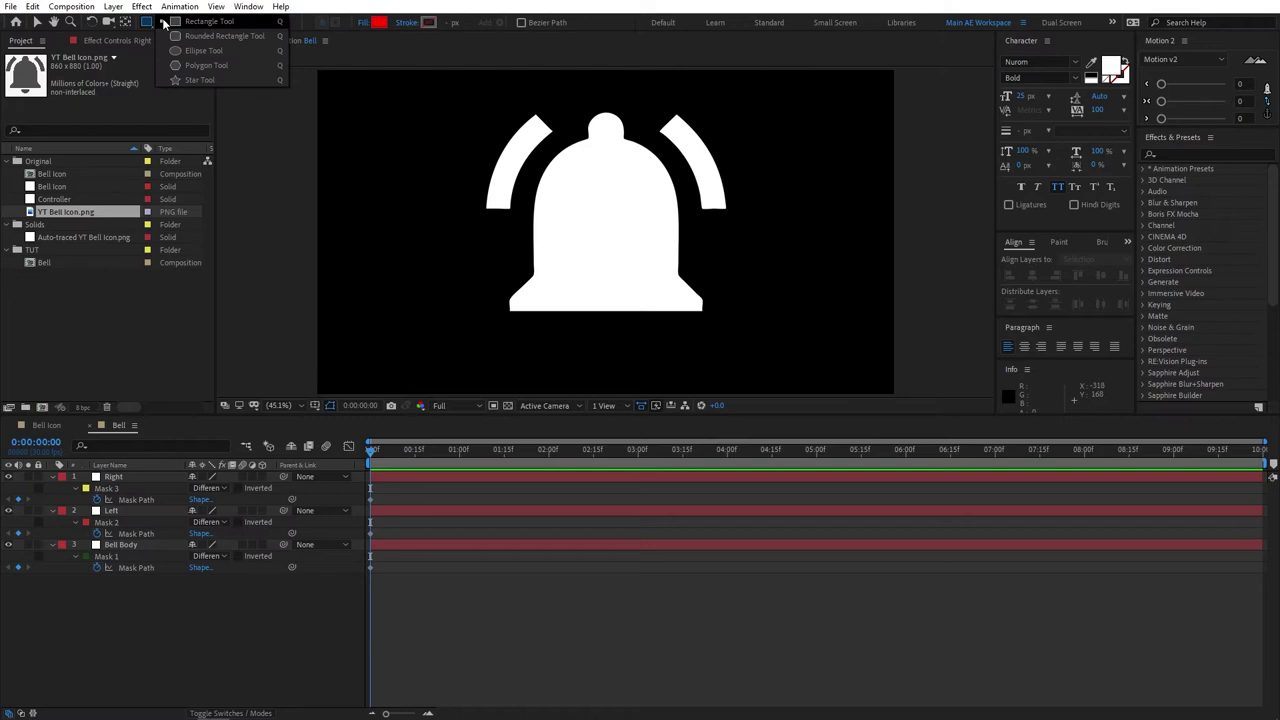
left_click(189, 47)
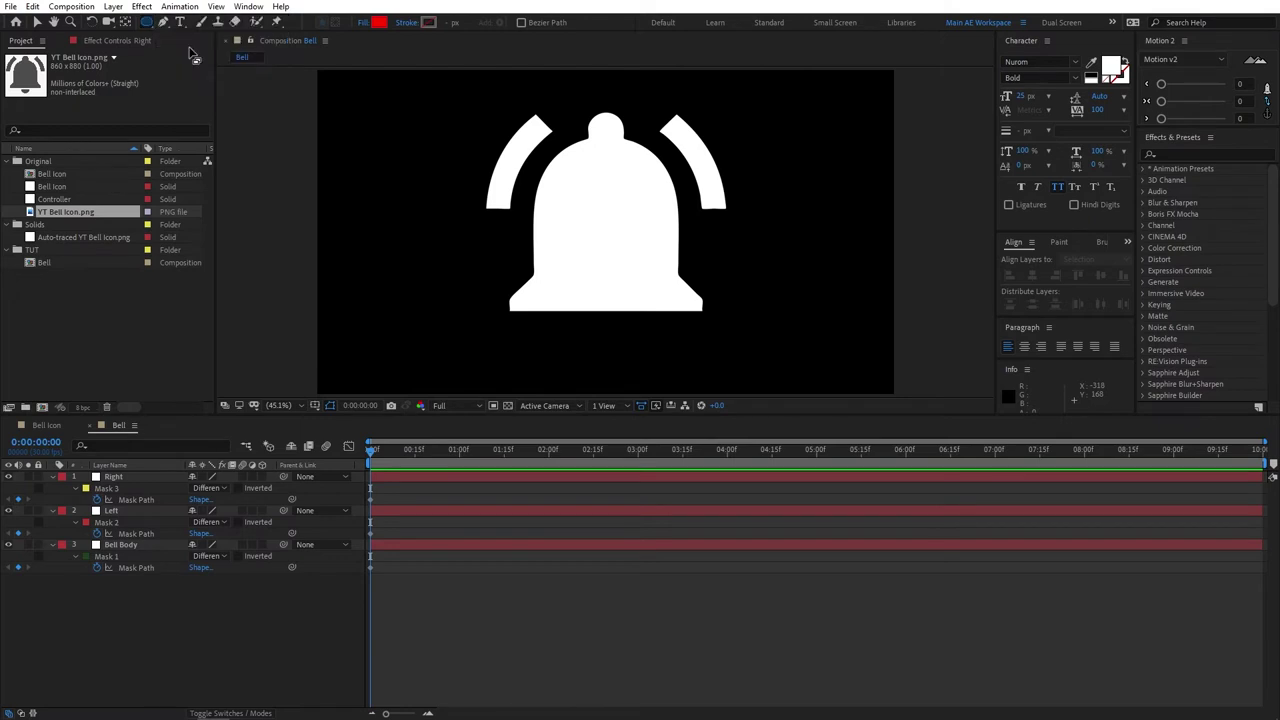
left_click(379, 22)
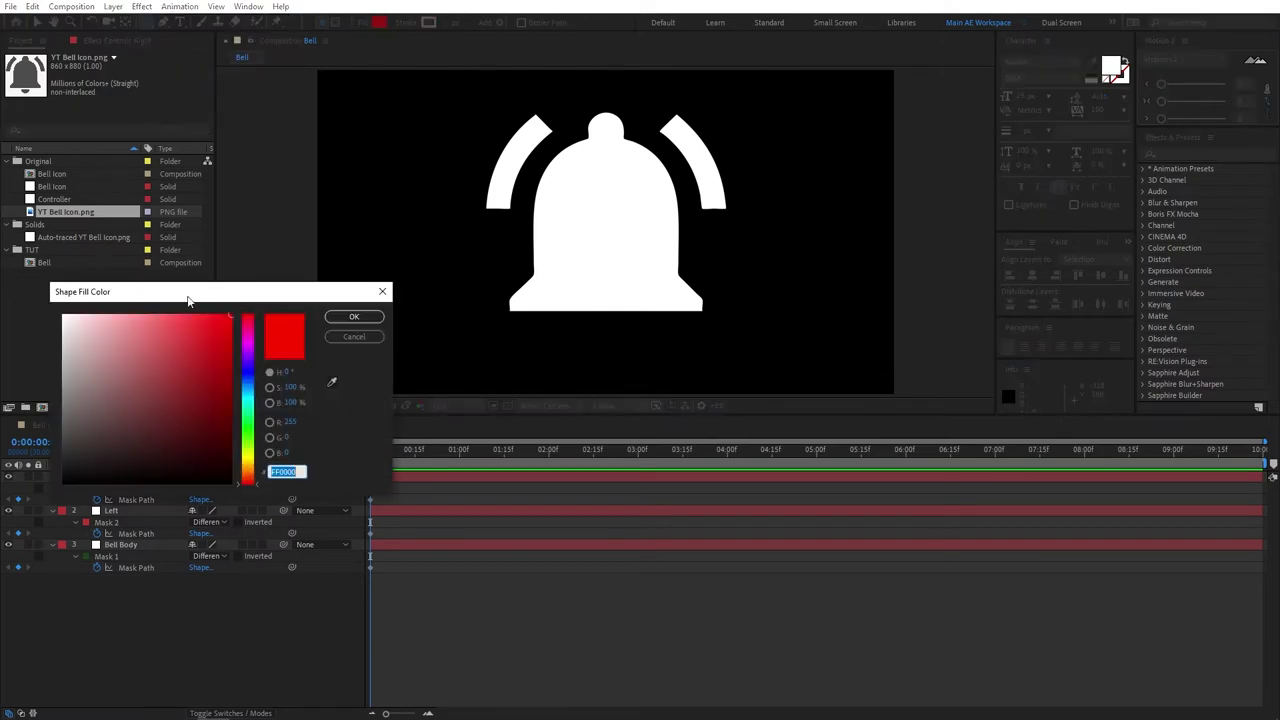
left_click_drag(131, 328, 63, 315)
left_click(353, 316)
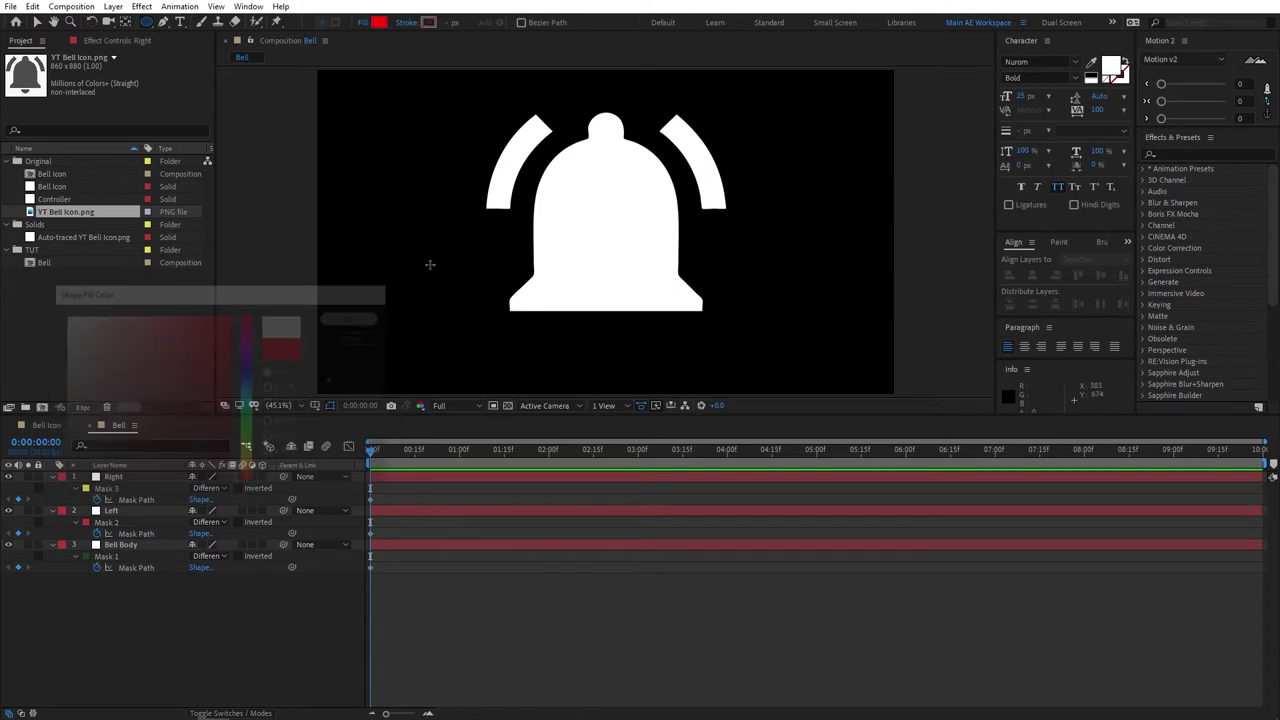
left_click(582, 328)
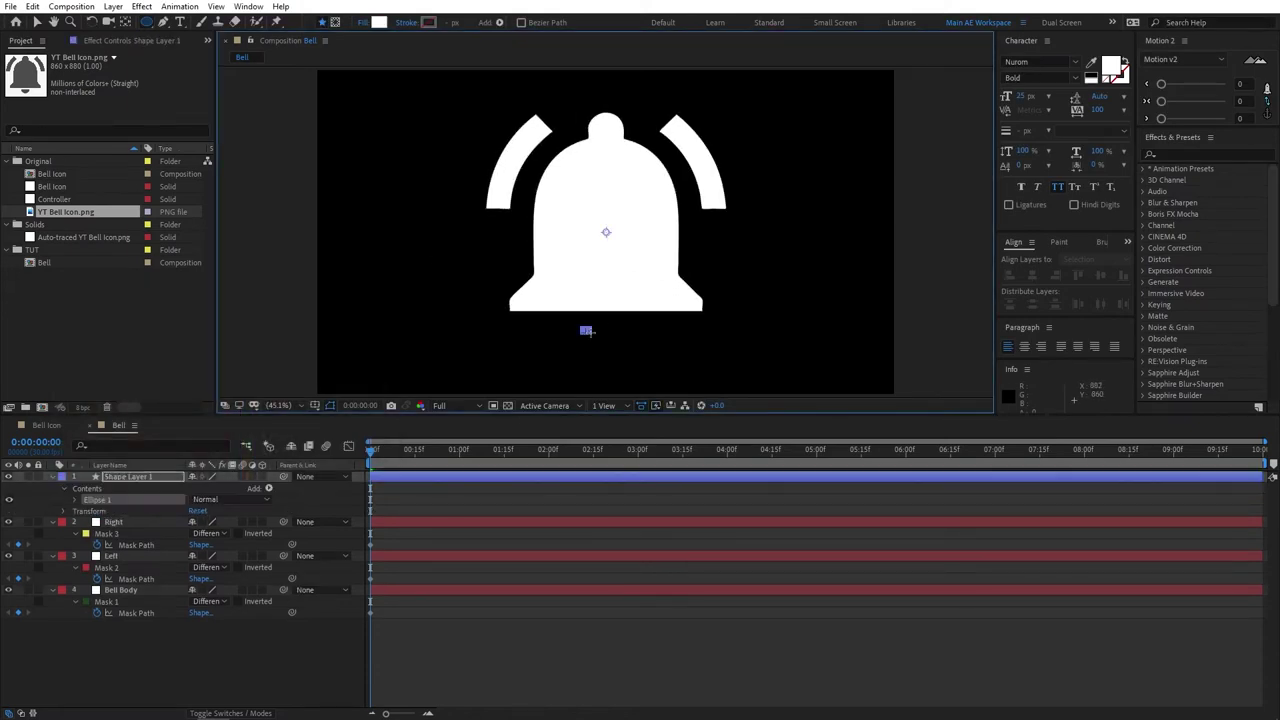
left_click_drag(587, 331, 630, 374)
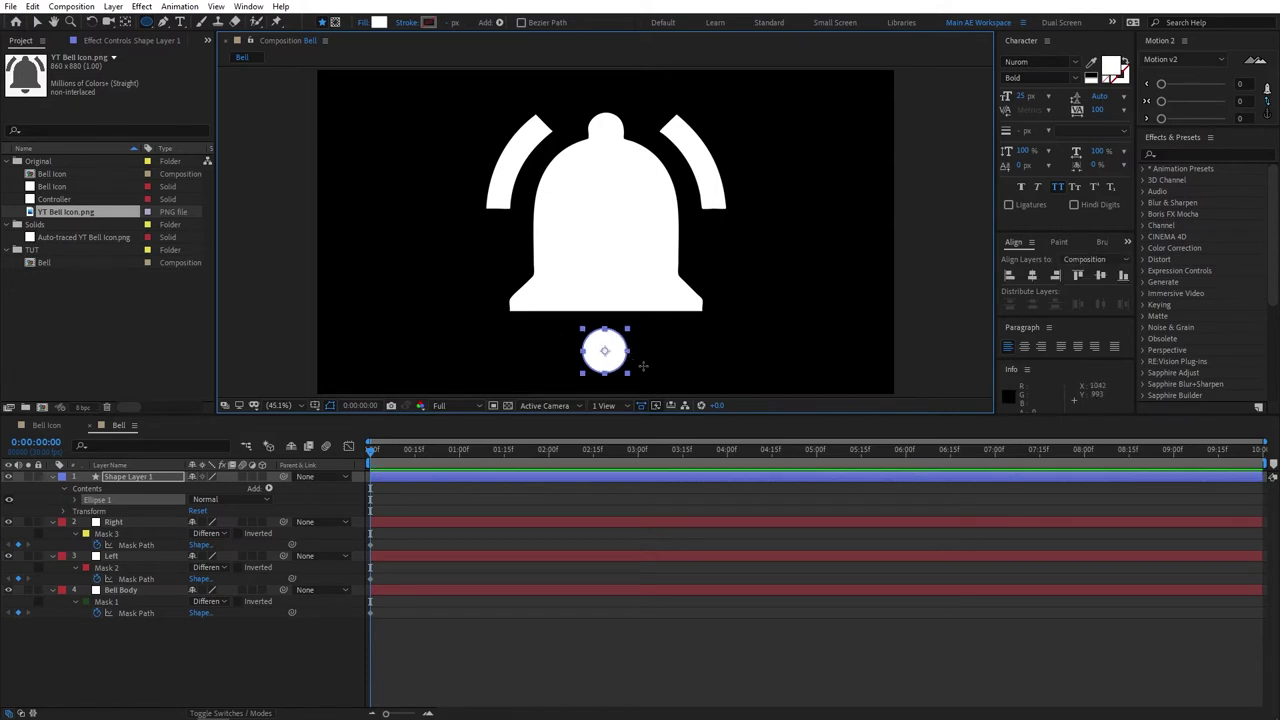
left_click(1034, 279)
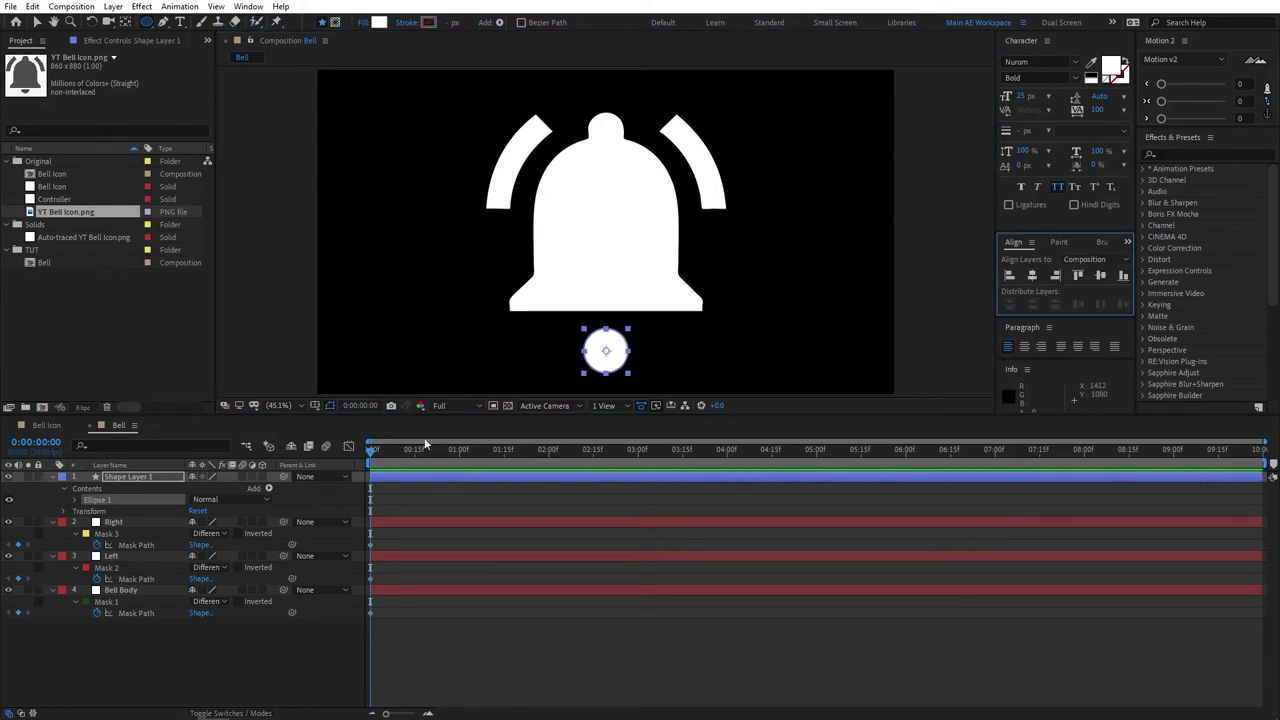
left_click(39, 22)
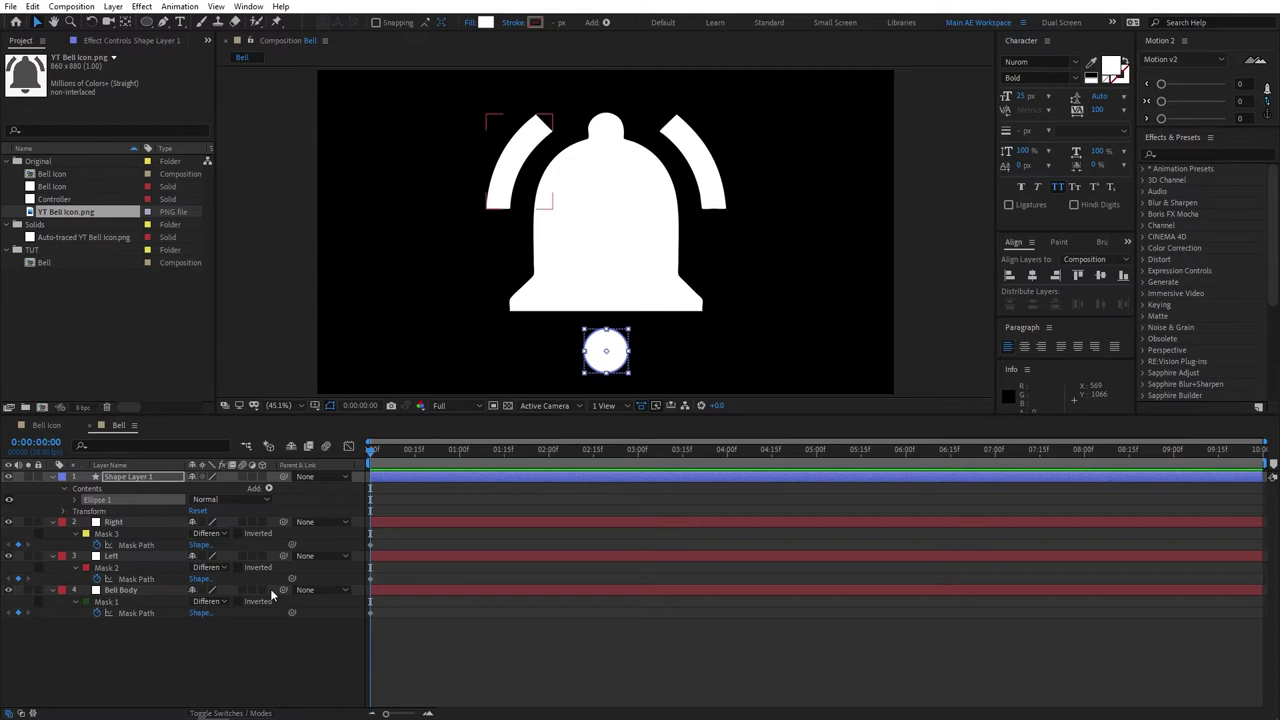
Rename the circle Bottom, send it to the back, and nudge it up beneath the bell body.
left_click(169, 658)
left_click(154, 476)
key("Return")
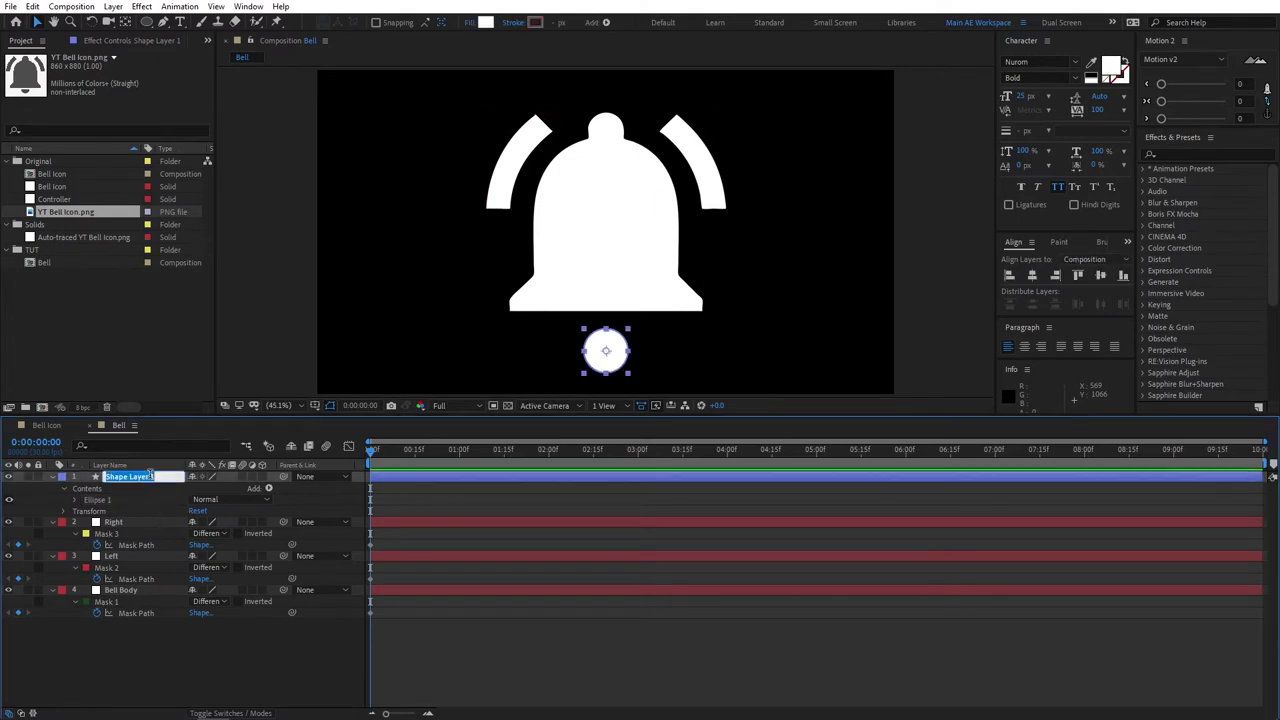
type("Bottom")
left_click(130, 508)
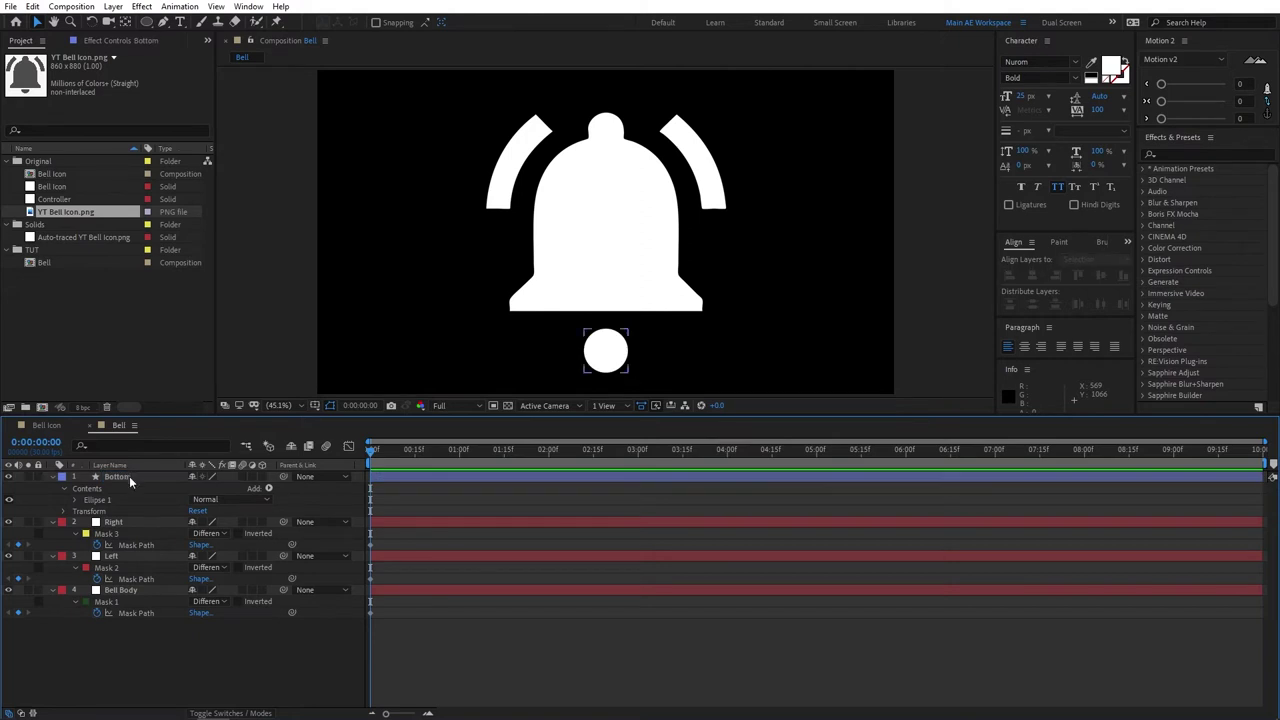
left_click(129, 476)
key("ctrl+shift+bracketleft")
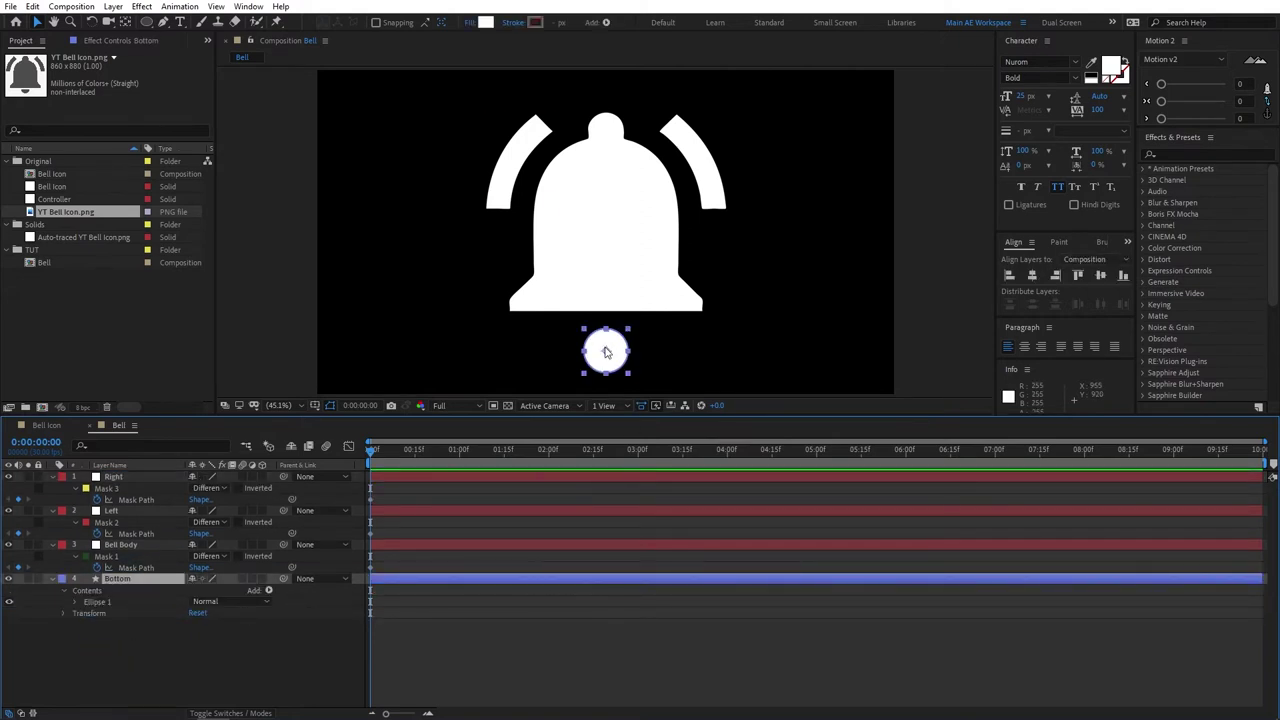
left_click_drag(606, 352, 605, 336)
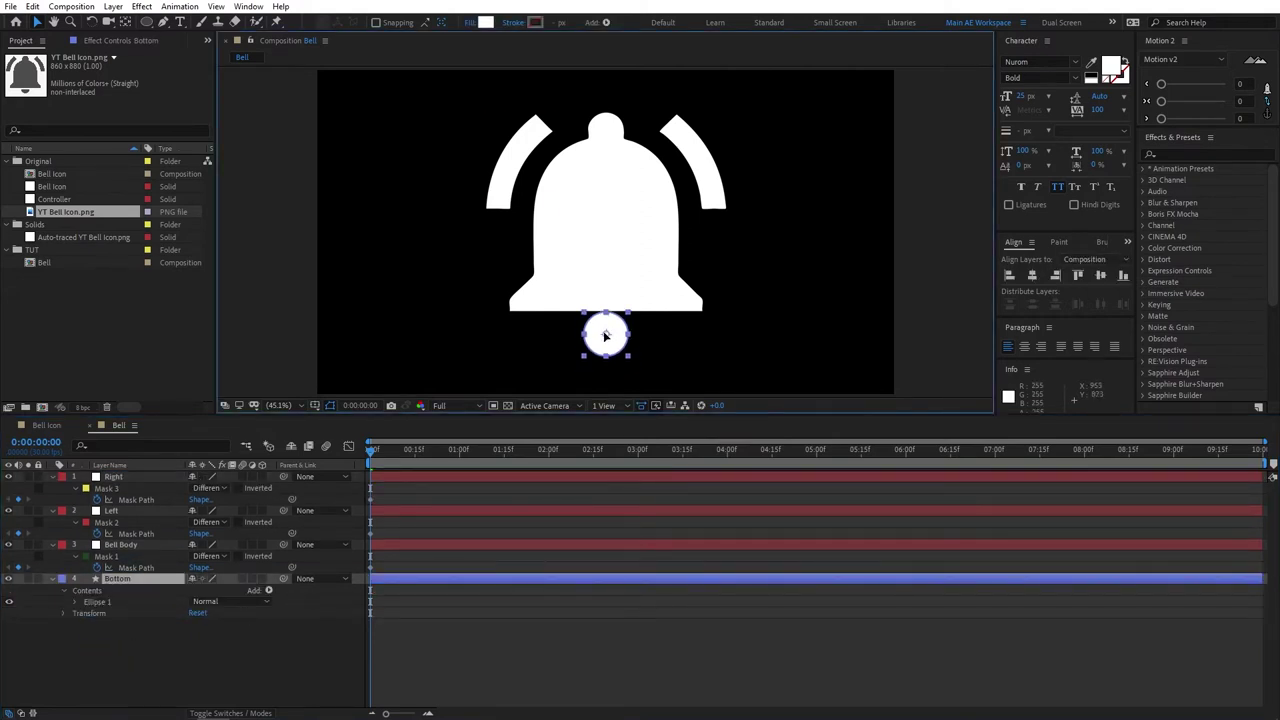
left_click(297, 639)
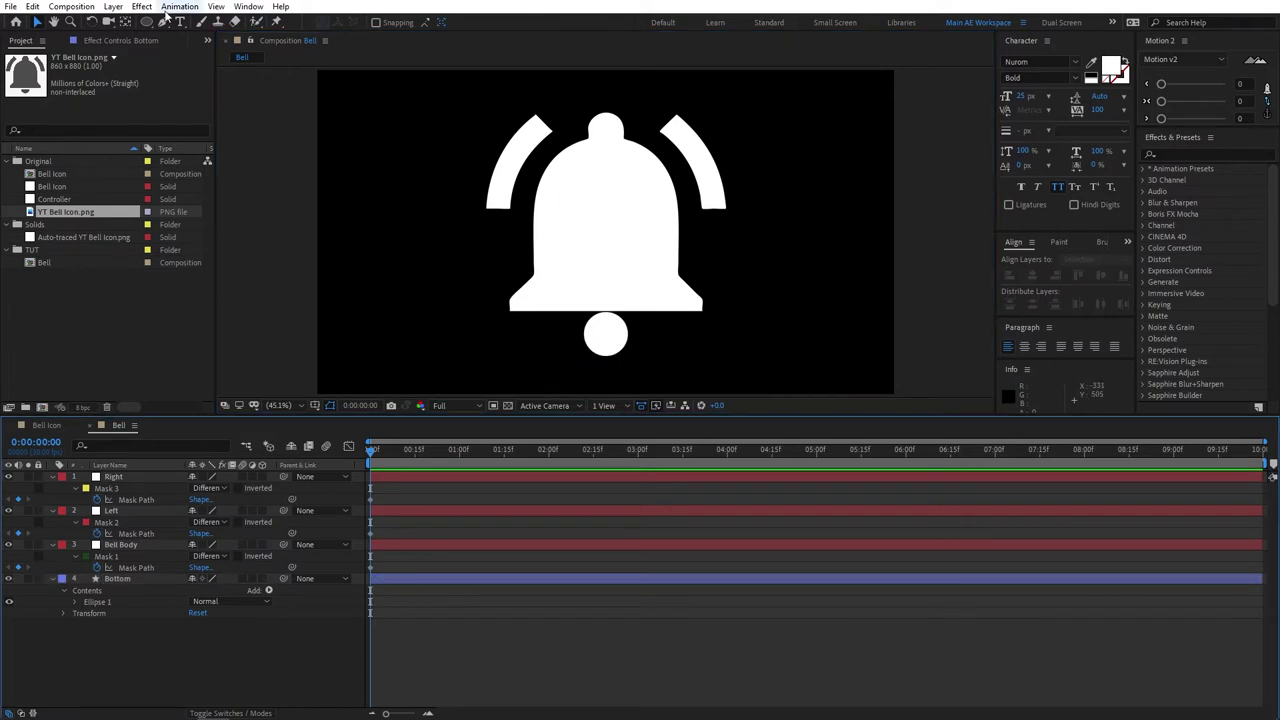
Draw a red-filled rectangle over the bell's lower part and centre it horizontally.
left_click(152, 21)
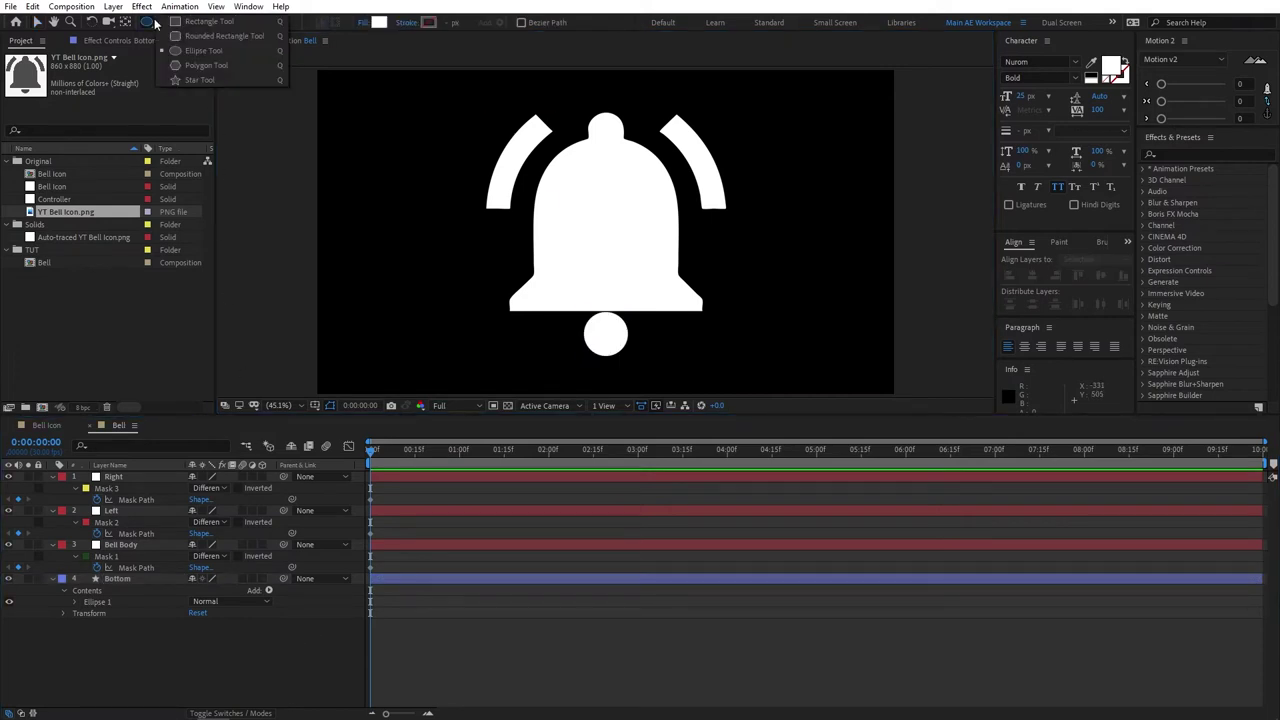
left_click(195, 21)
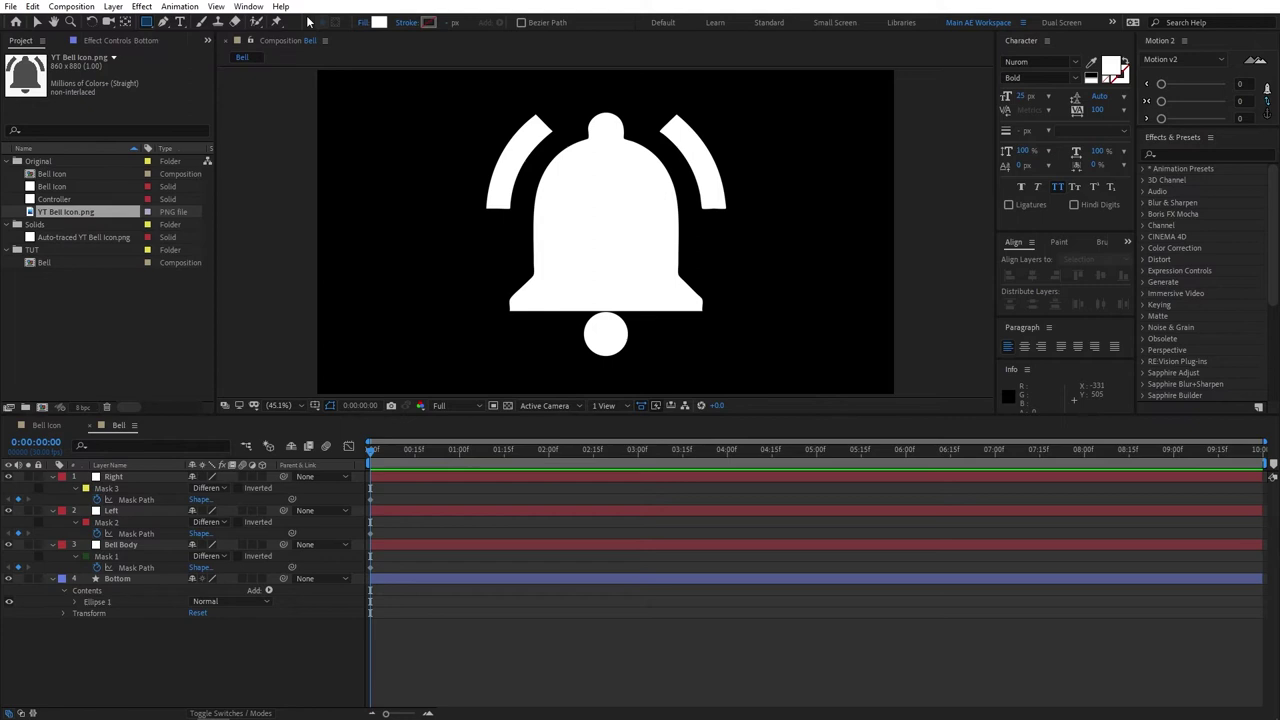
left_click(378, 22)
left_click(232, 310)
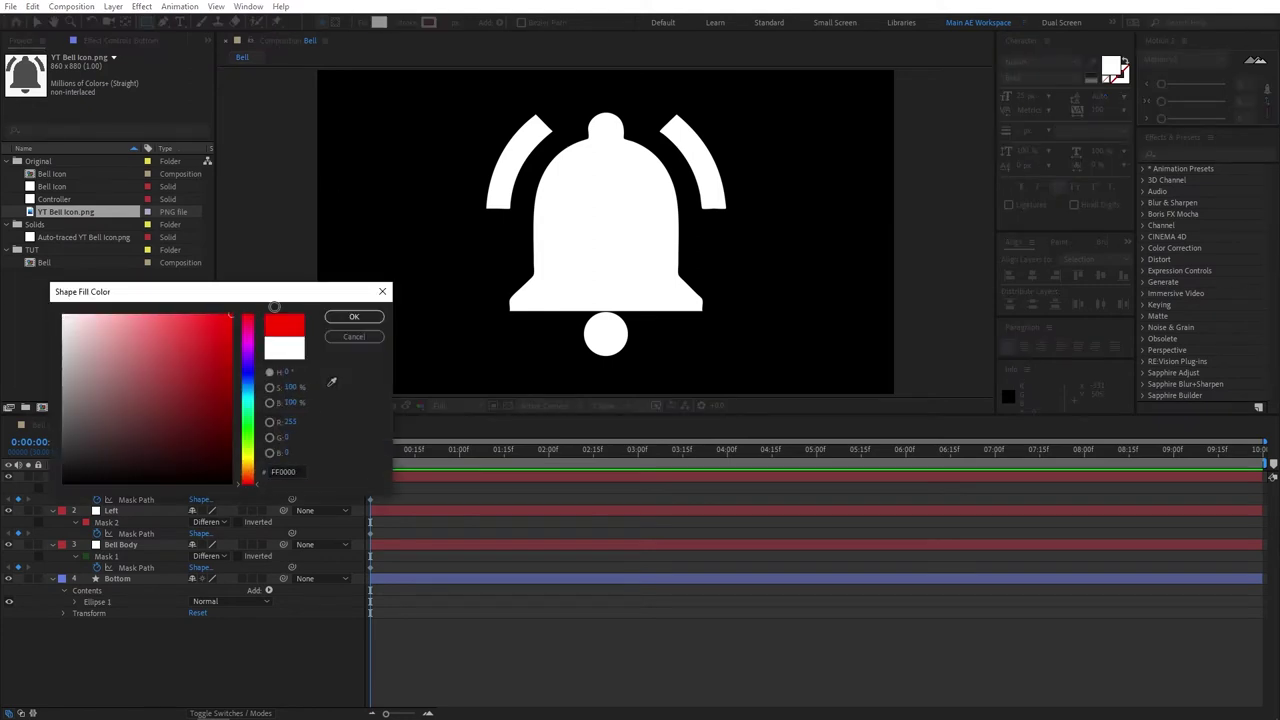
left_click(365, 318)
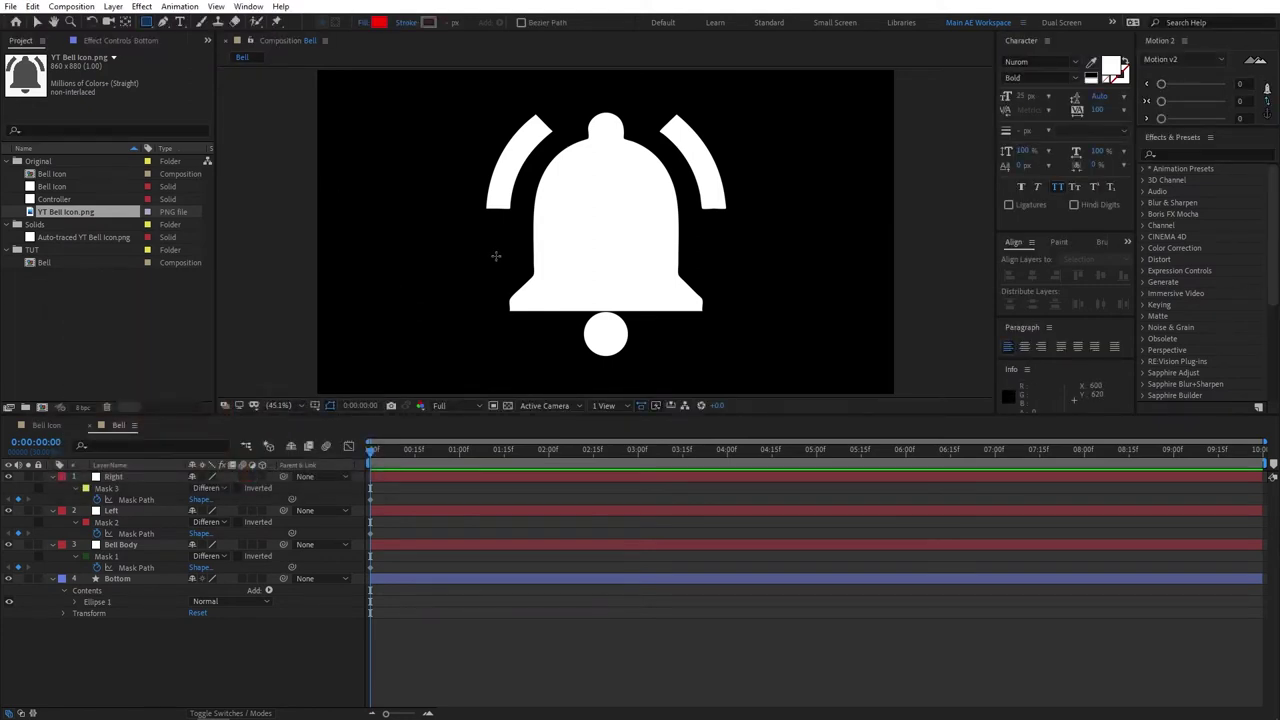
left_click_drag(484, 252, 734, 334)
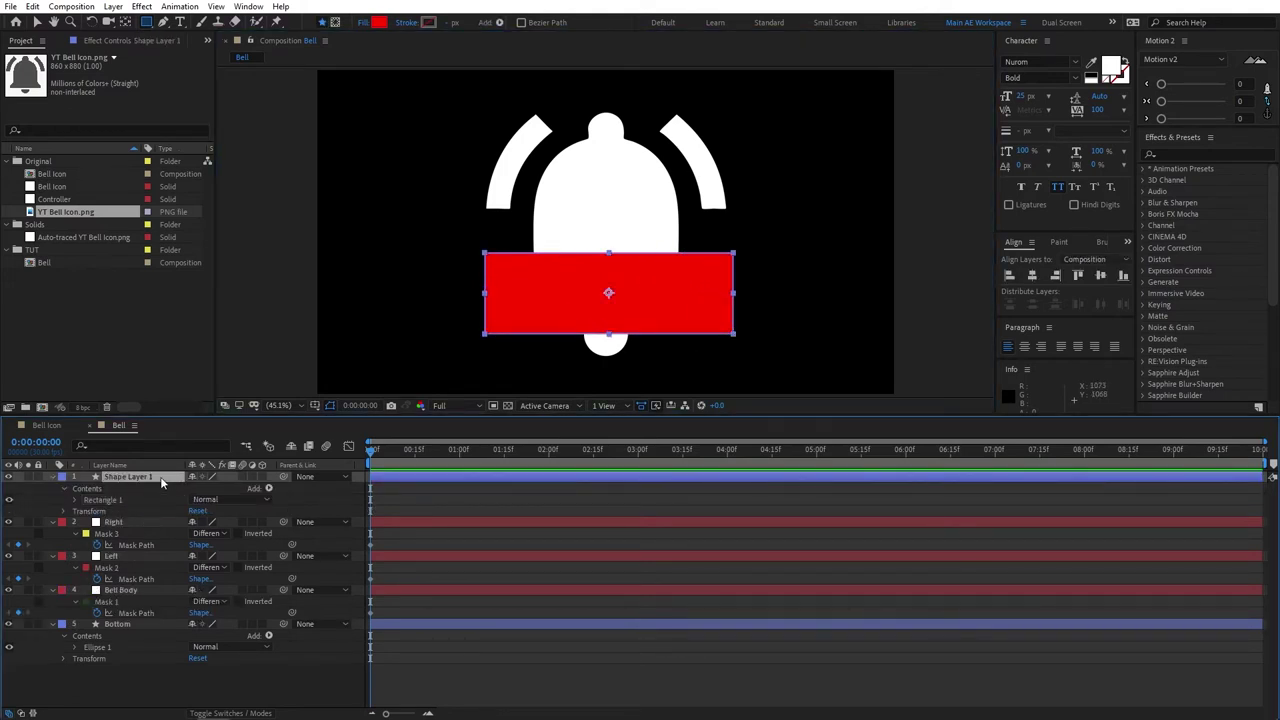
key("t")
left_click_drag(209, 489, 210, 485)
left_click(1031, 275)
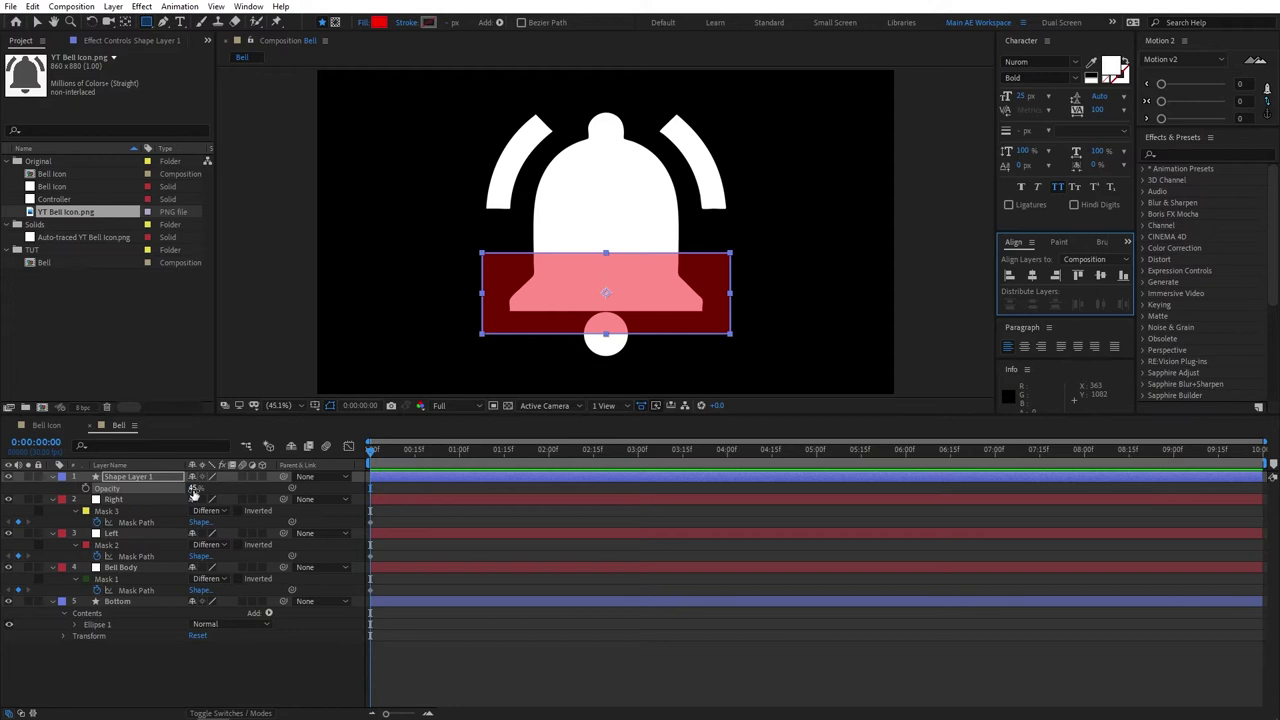
left_click_drag(192, 488, 290, 485)
left_click(236, 688)
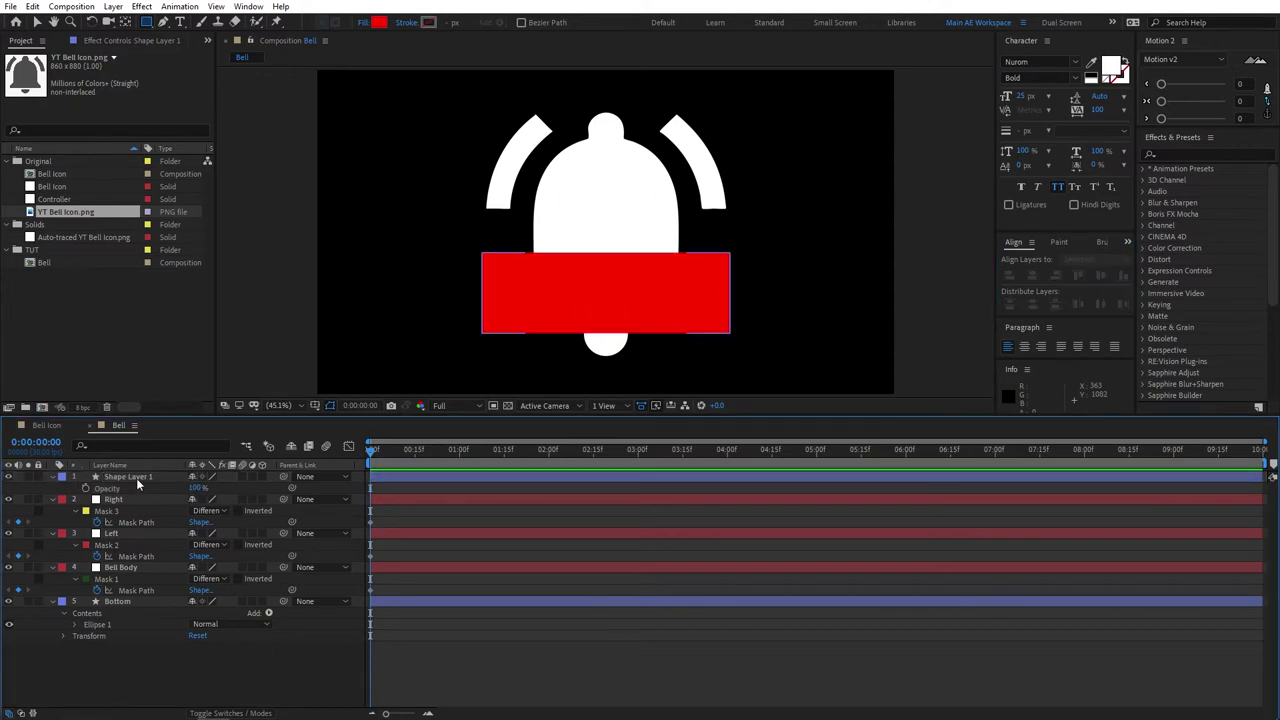
Rename the rectangle layer Mask and move it directly above Bottom.
left_click(136, 478)
key("Return")
type("M")
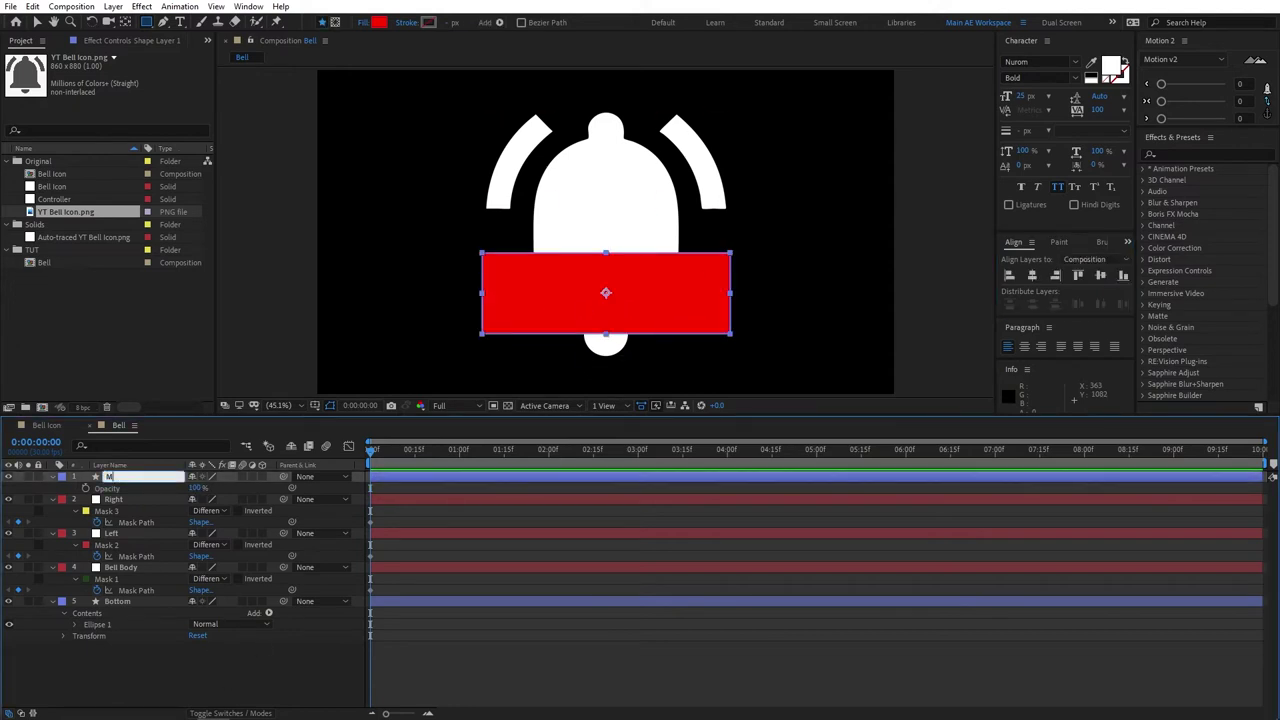
type("ask")
left_click(166, 640)
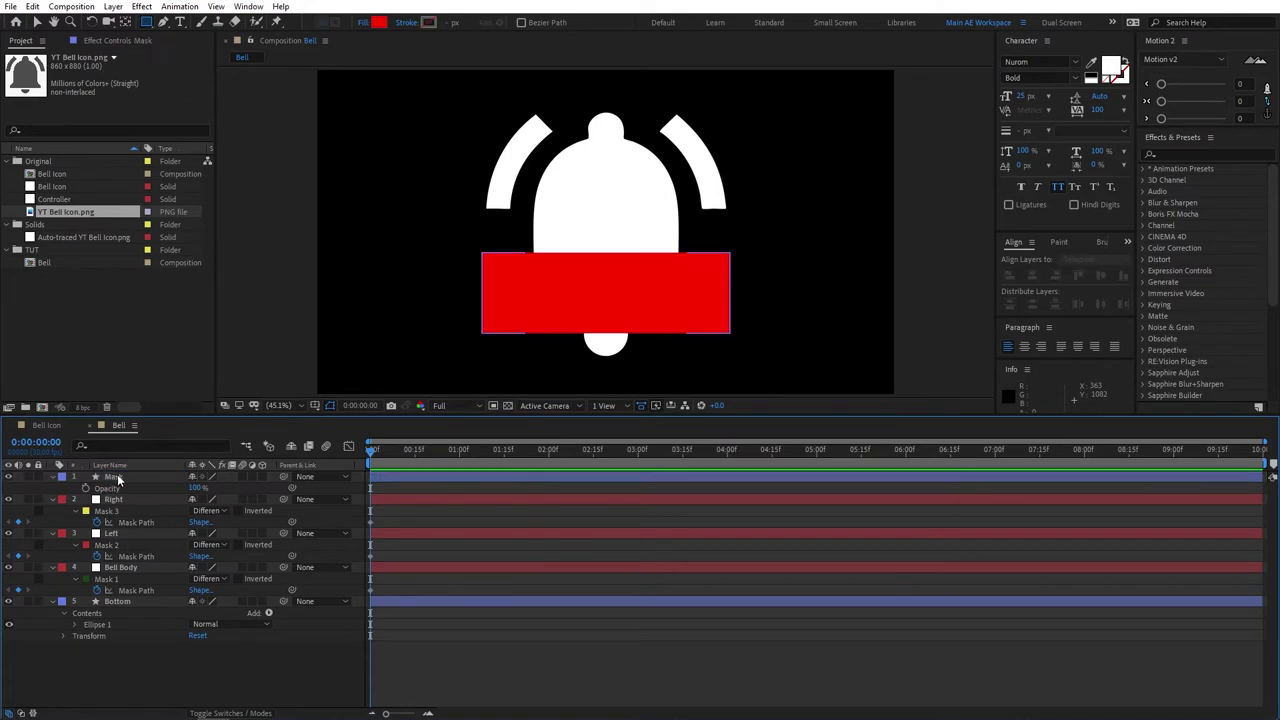
left_click_drag(140, 477, 122, 604)
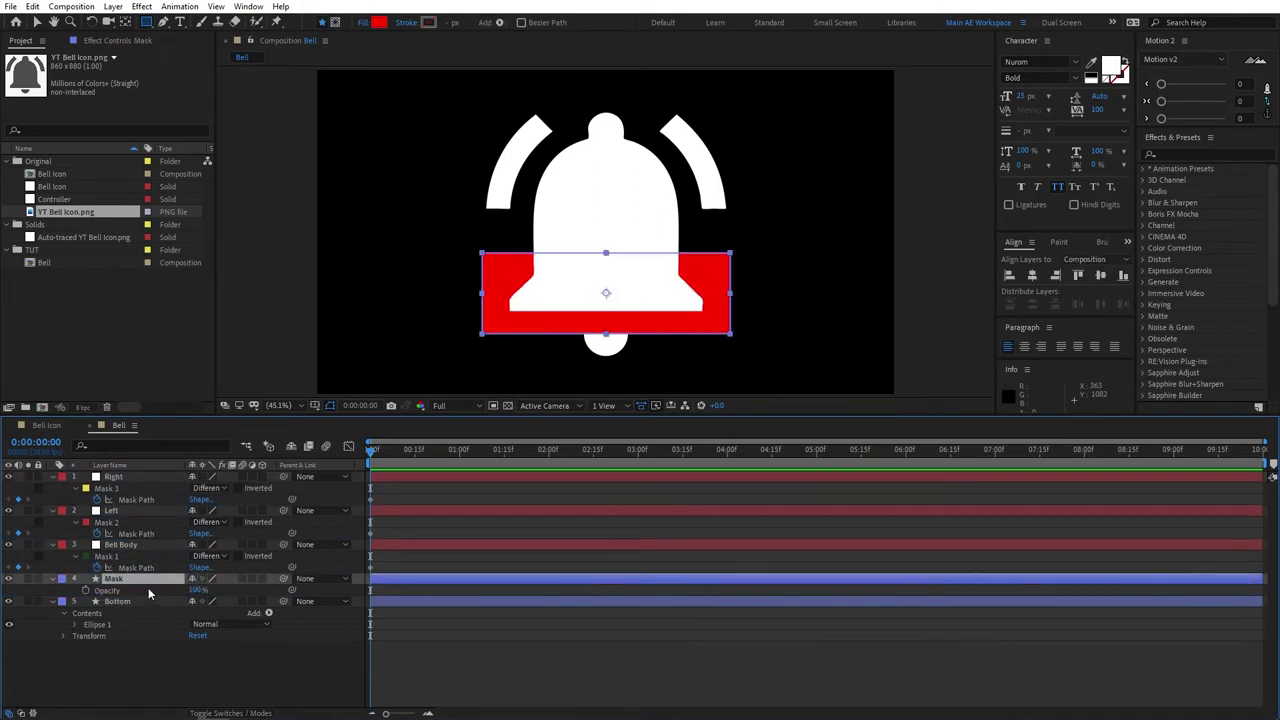
left_click(250, 666)
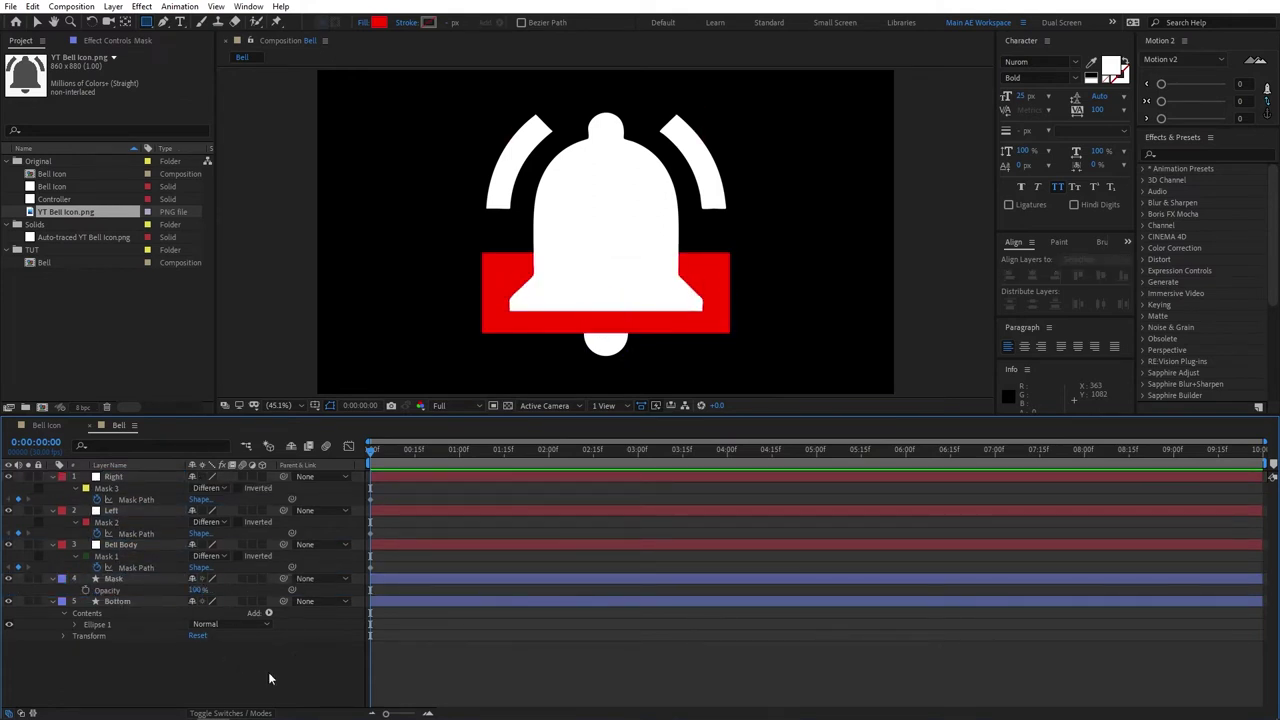
Set Bottom's track matte to Alpha Inverted Matte "Mask" to trim the clapper into a half-circle.
key("F4")
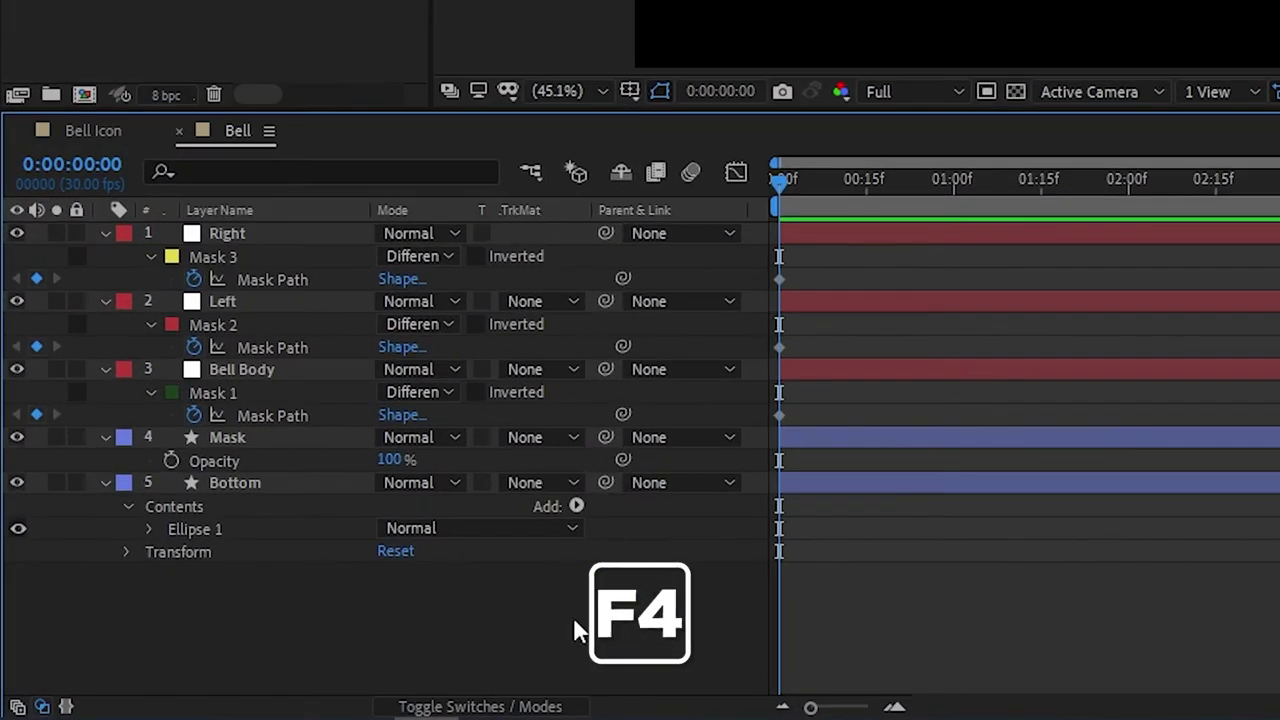
left_click(575, 484)
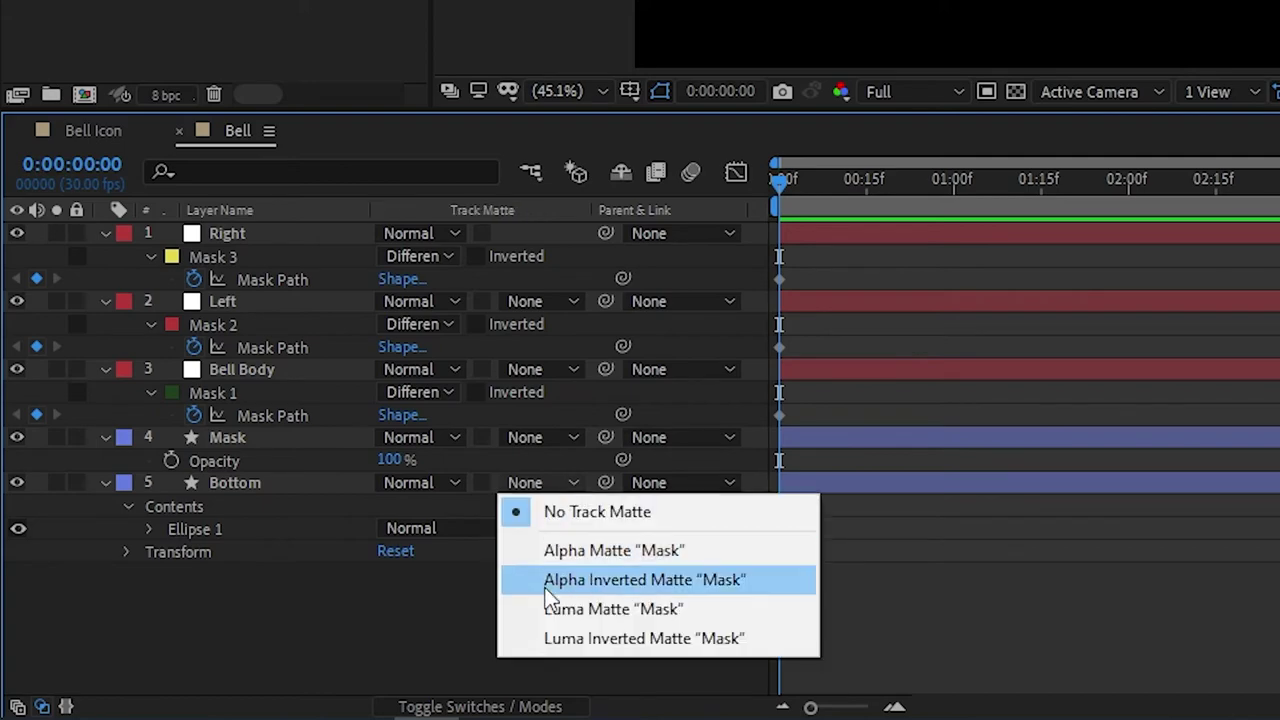
left_click(659, 579)
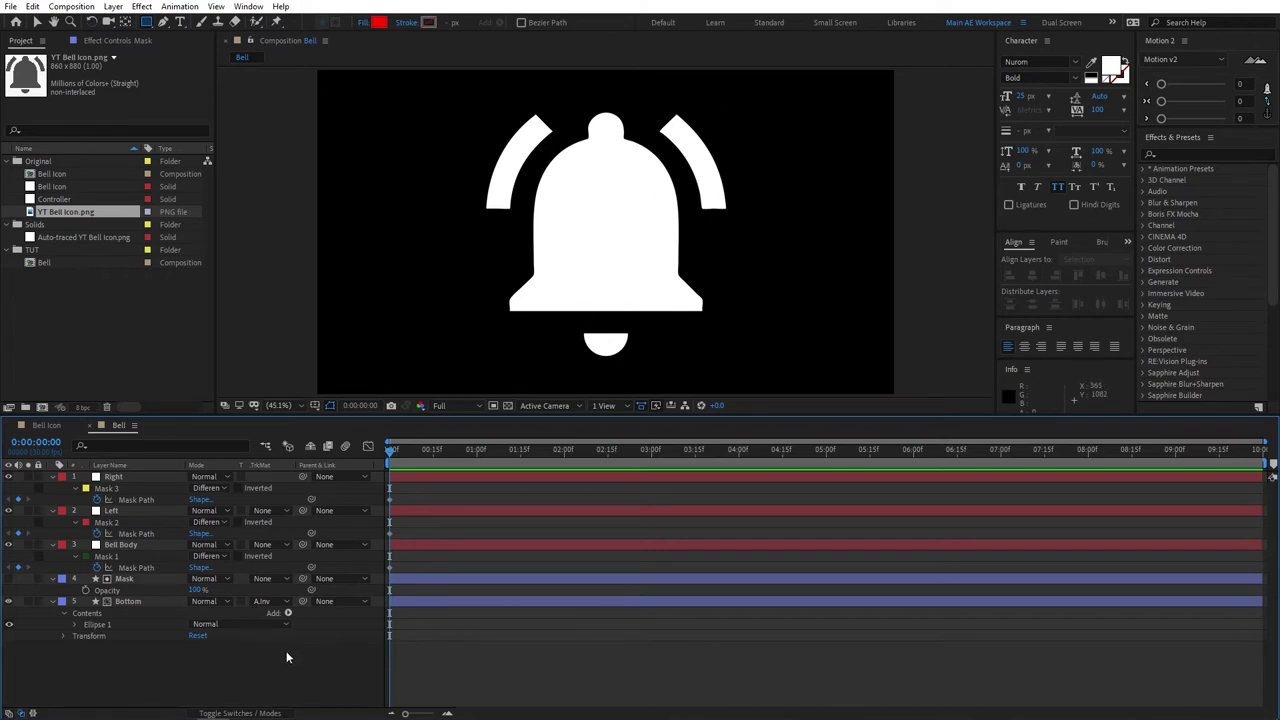
Parent the Mask and Bottom layers to Bell Body with the pick whip.
key("v")
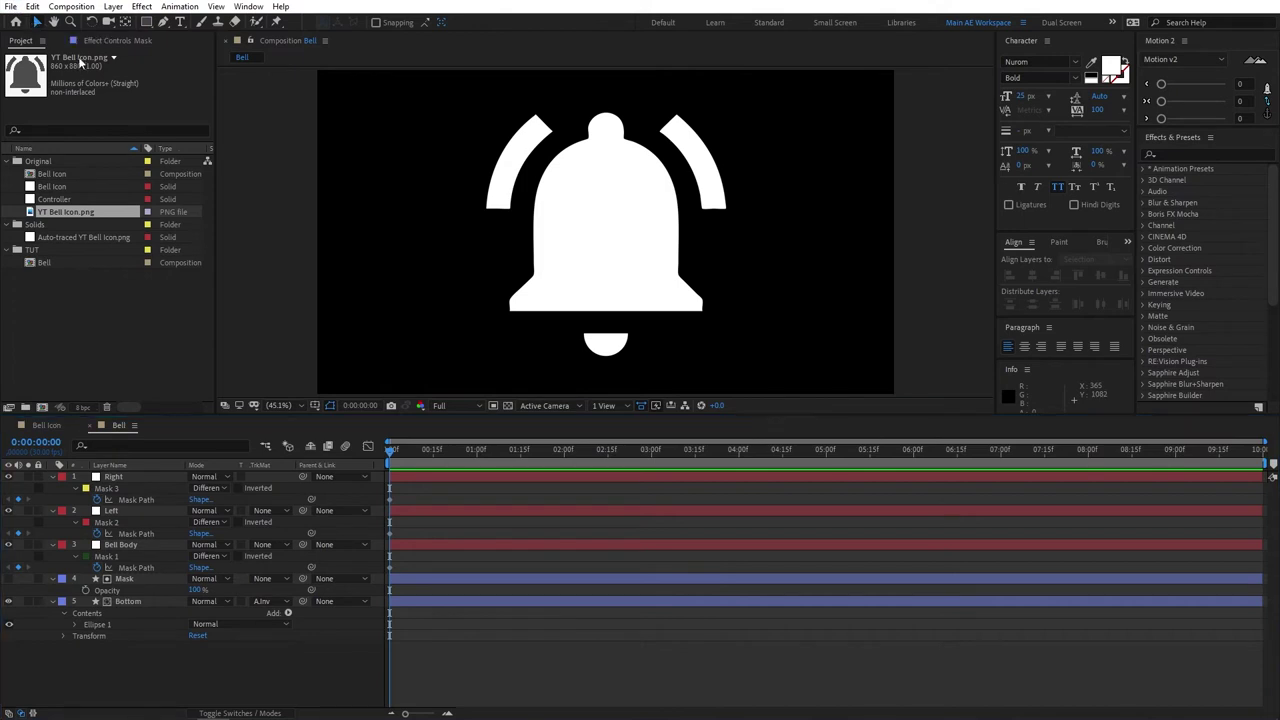
left_click(157, 592)
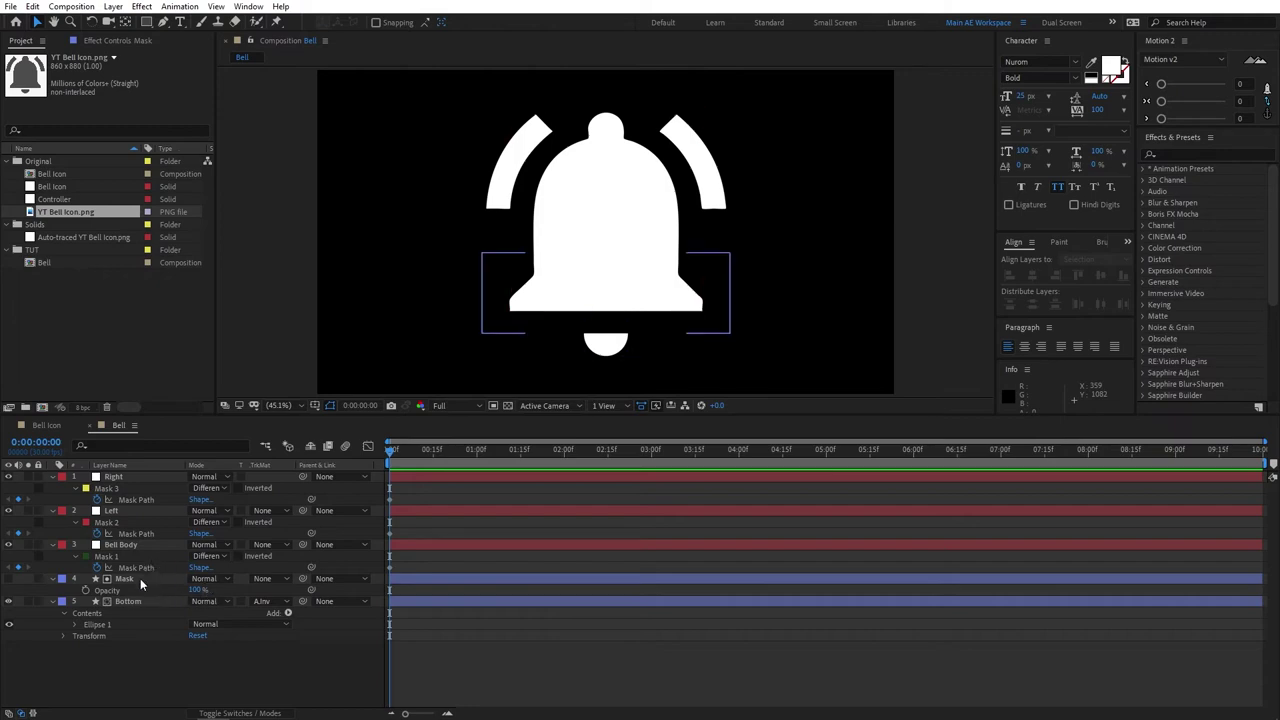
left_click(140, 578)
left_click(134, 600, "ctrl")
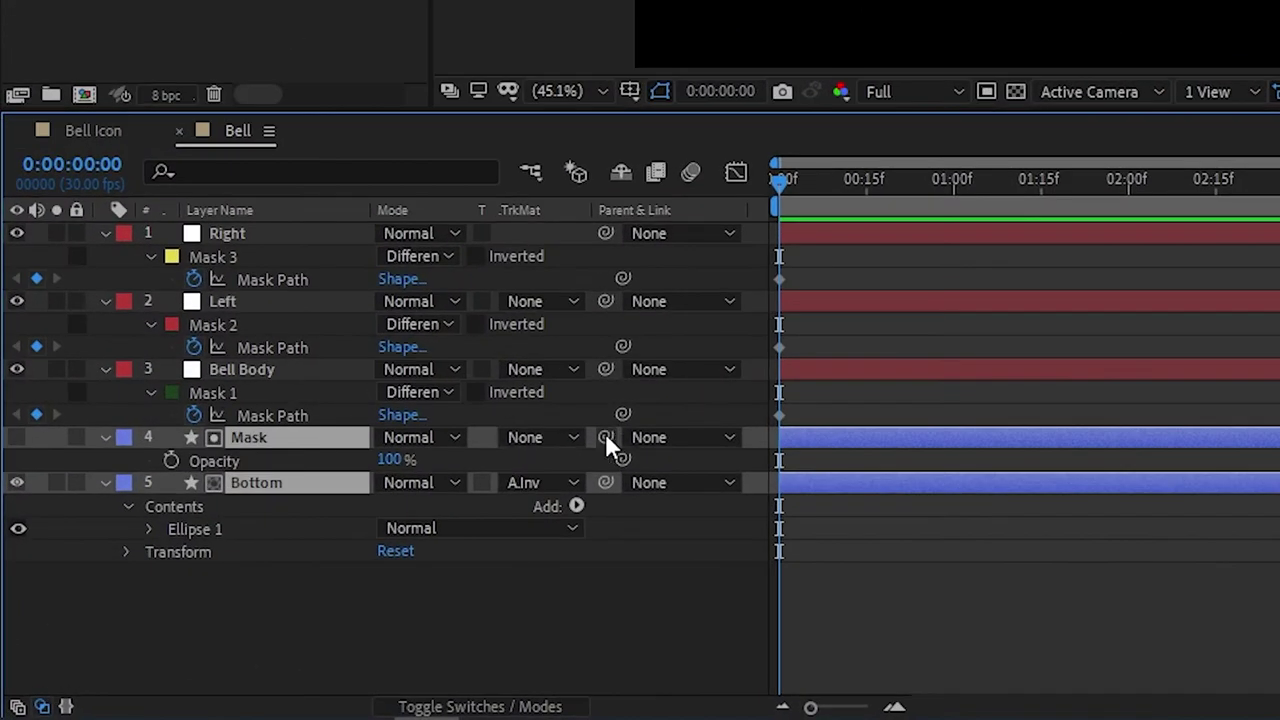
left_click_drag(607, 443, 249, 369)
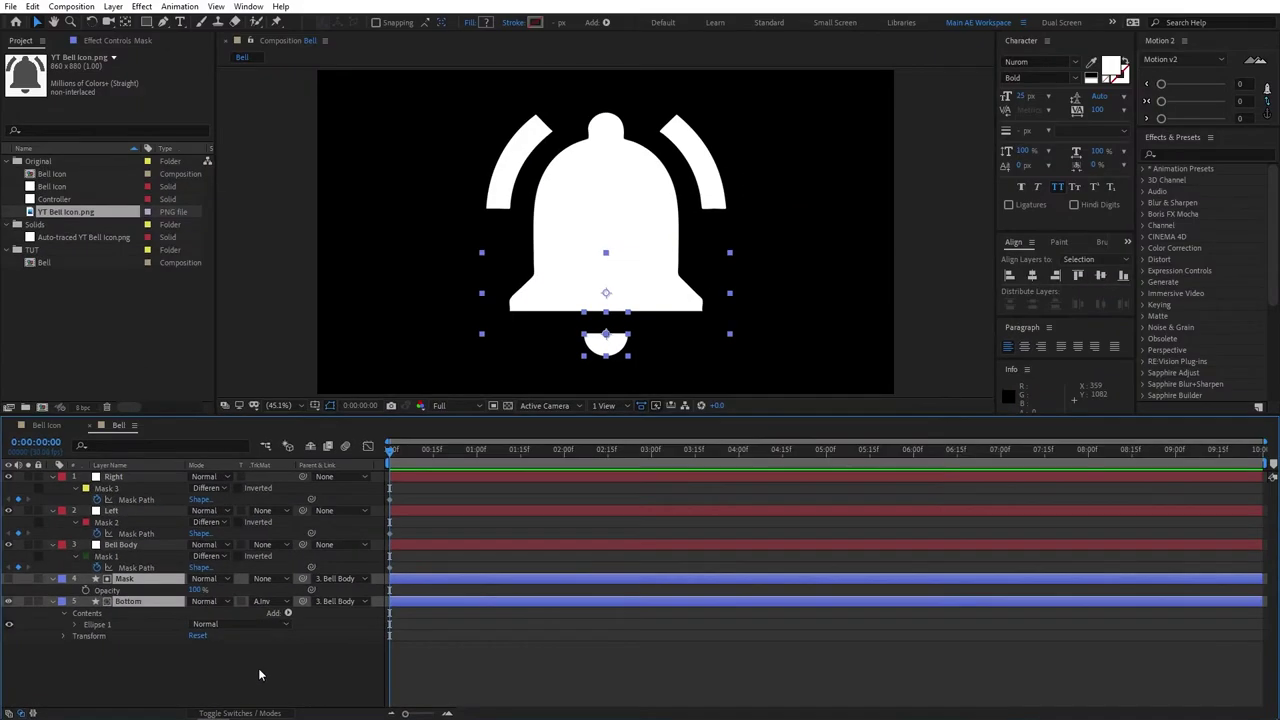
left_click(515, 626)
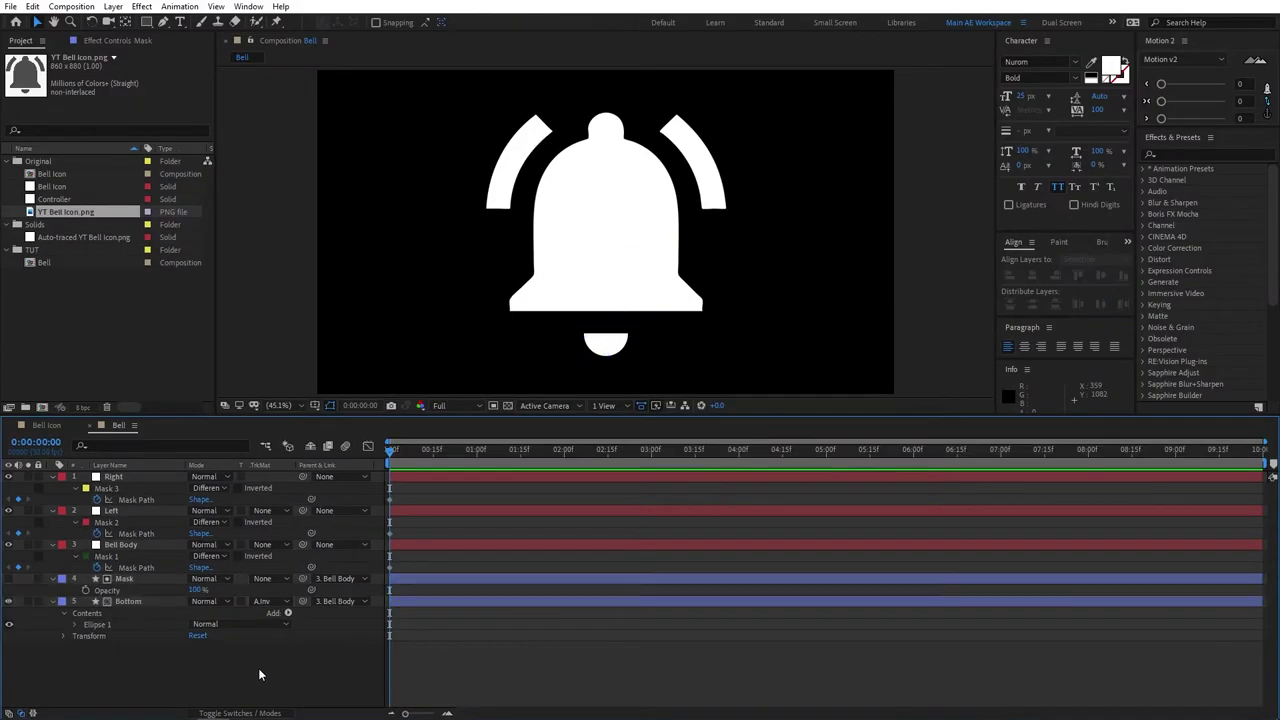
Move the Bell Body and Bottom anchor points up to the bell's top knob with Pan Behind.
left_click(141, 548)
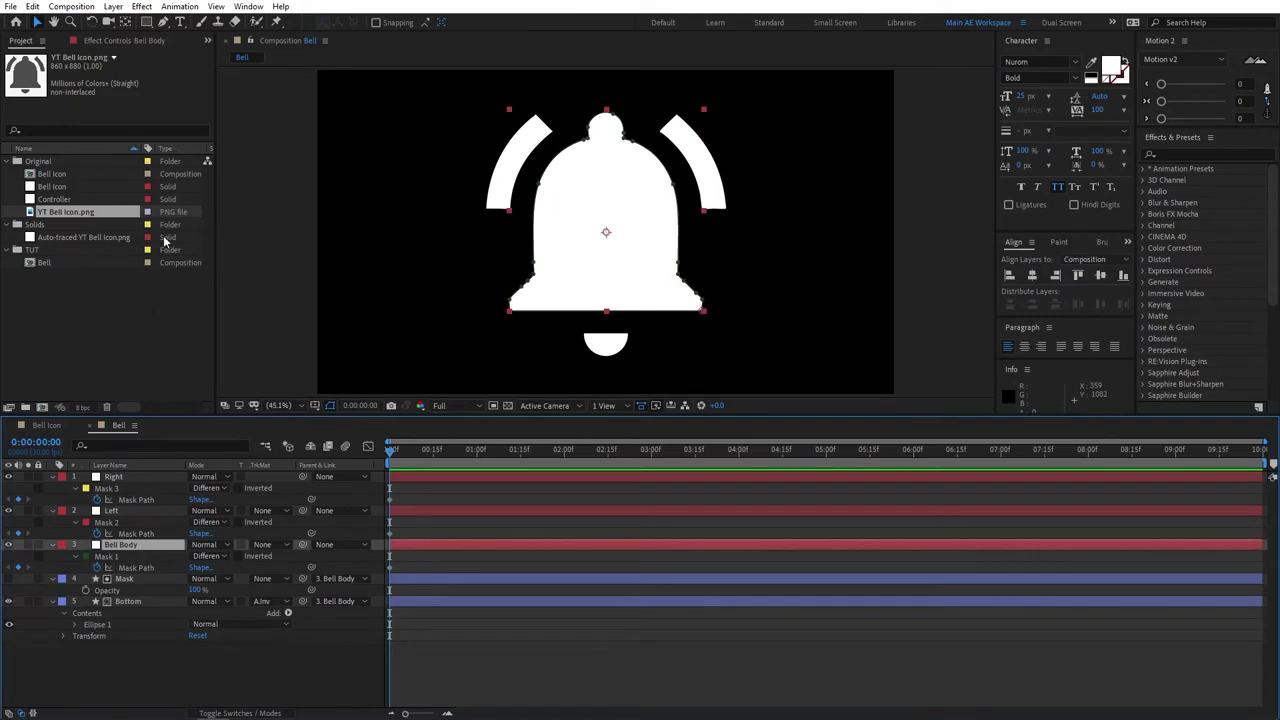
left_click(125, 27)
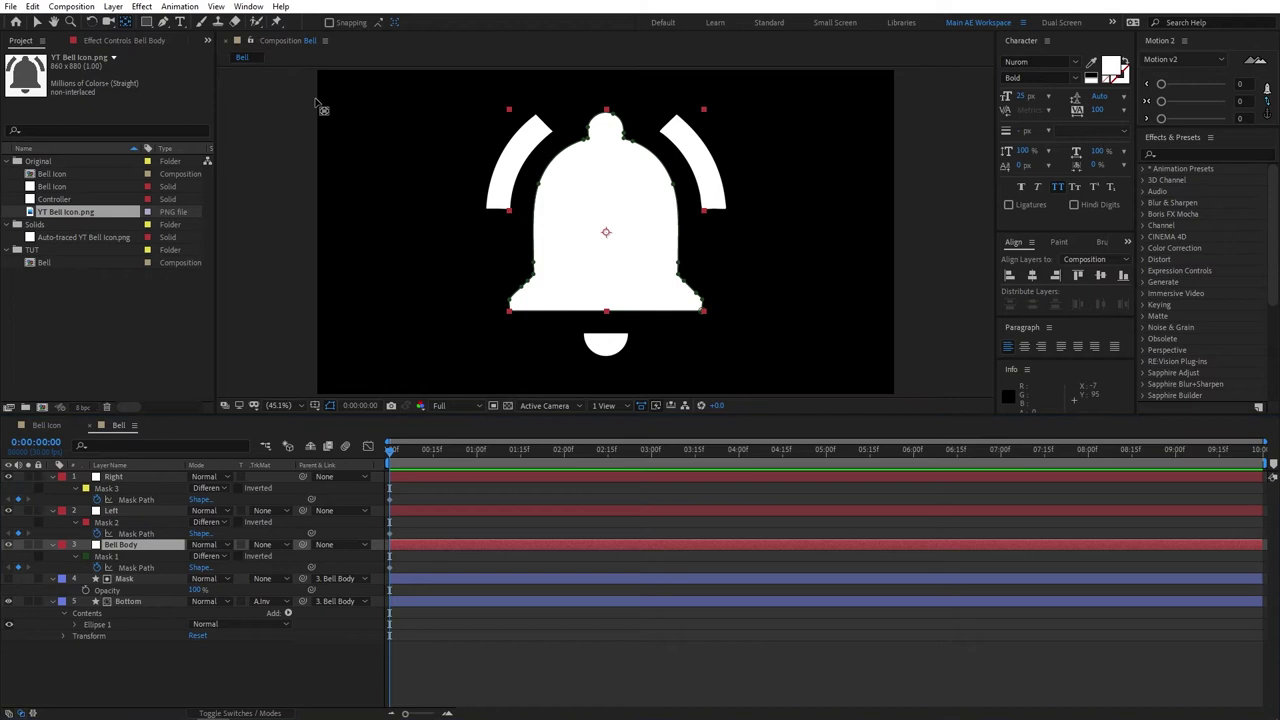
left_click_drag(606, 234, 606, 143)
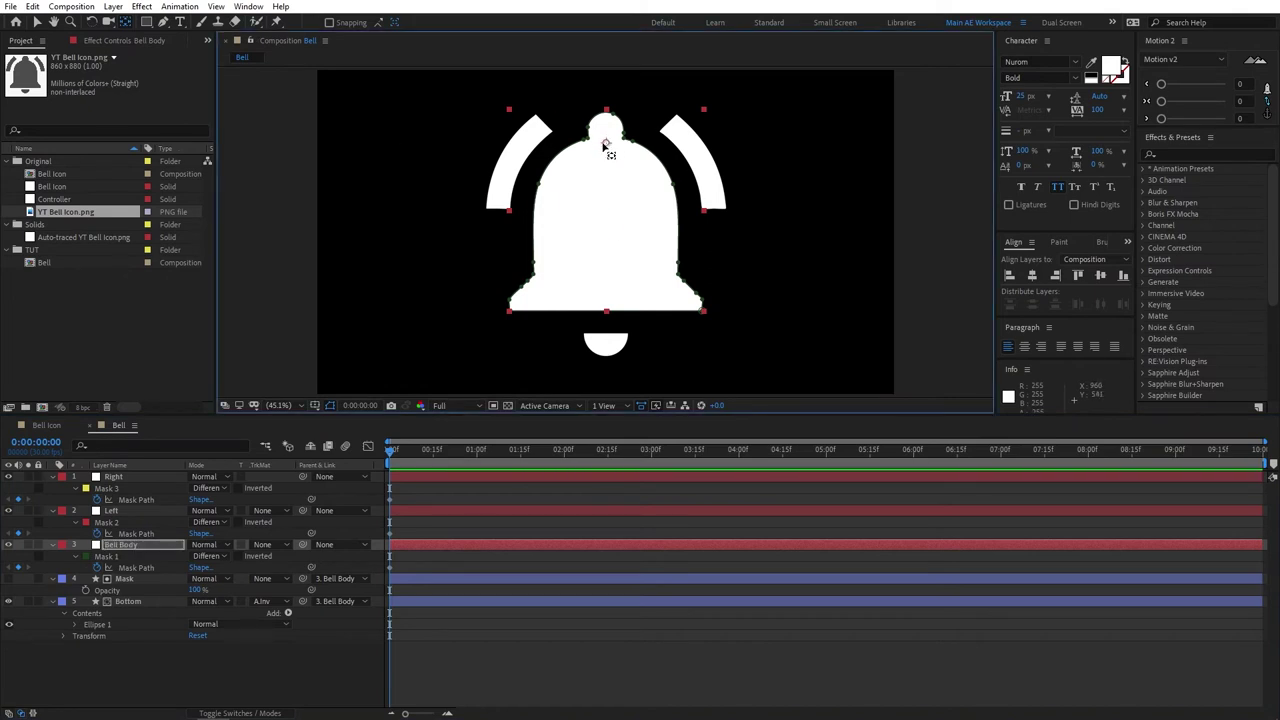
left_click(139, 600)
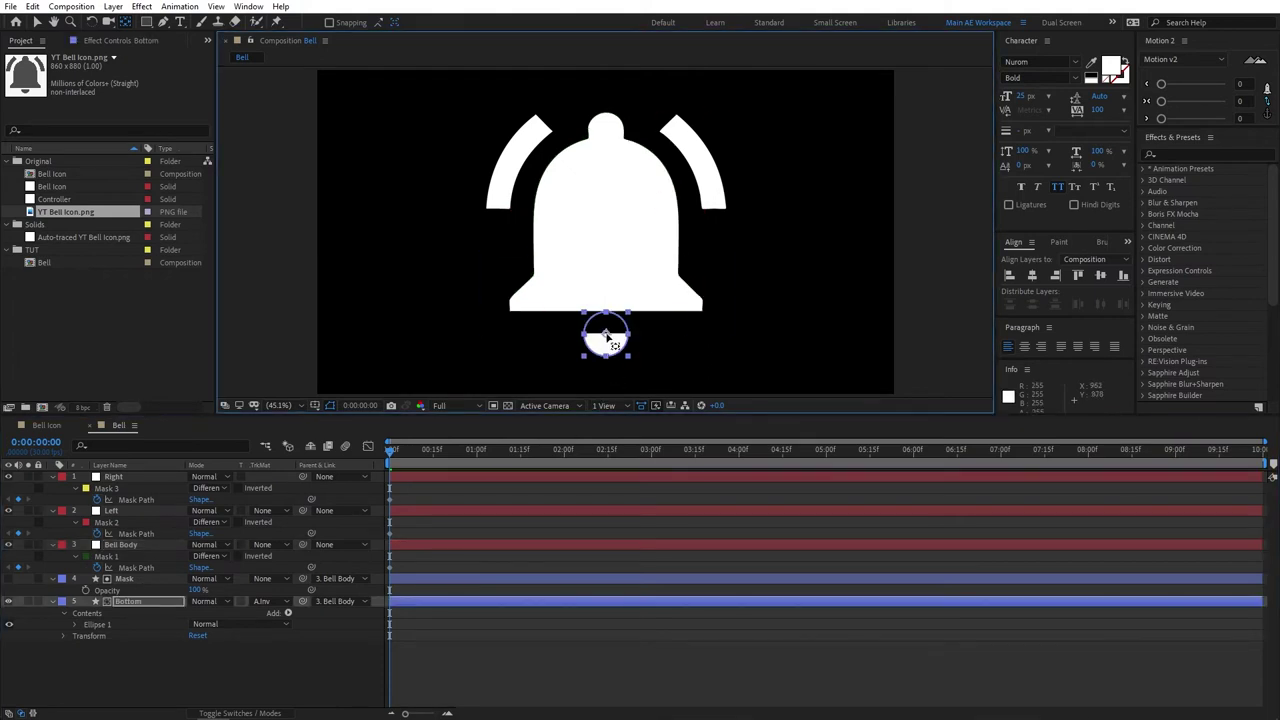
left_click_drag(605, 334, 605, 144)
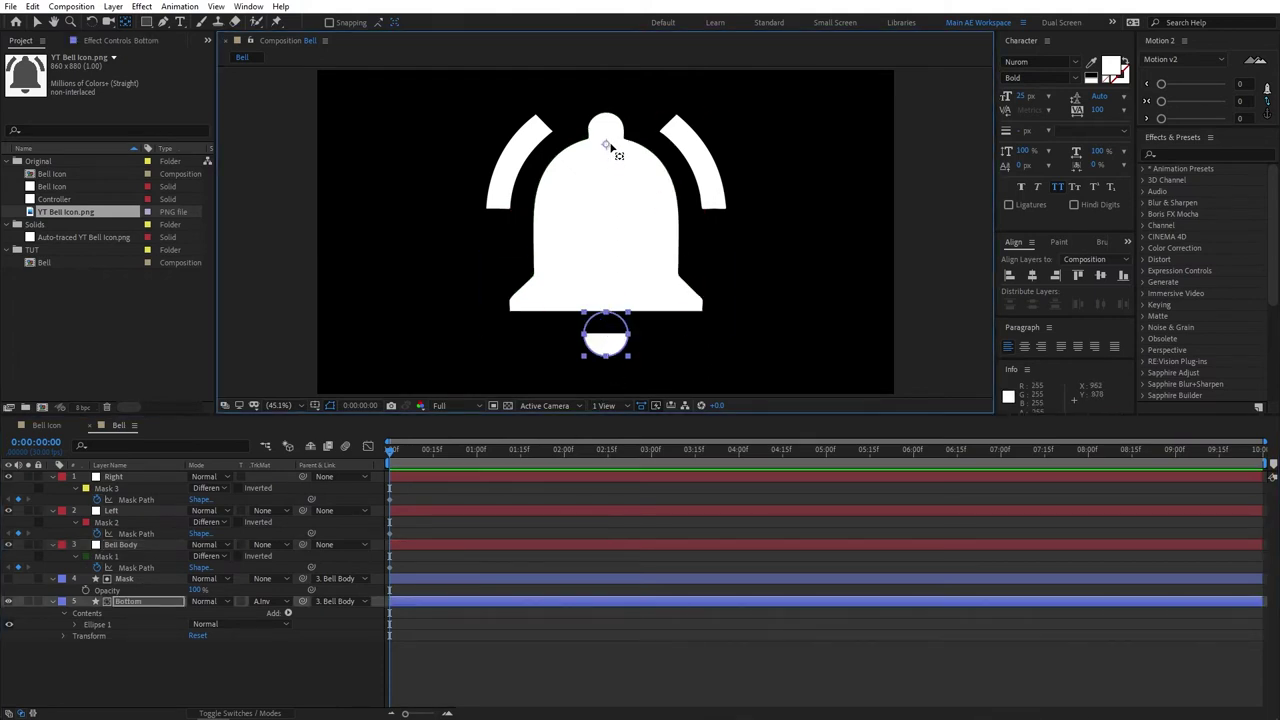
left_click(240, 656)
key("v")
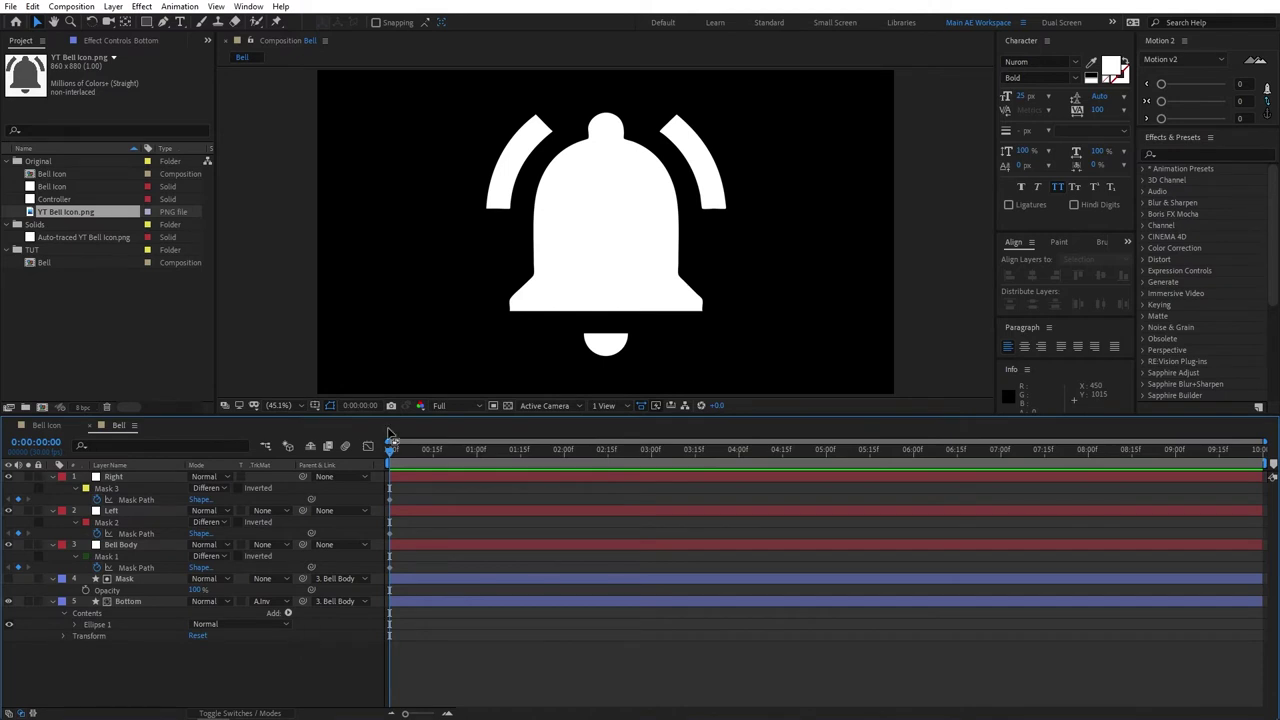
Set Rotation keyframes at 0x+0.0° on frame 0 for Bell Body and Bottom.
mouse_move(392, 449)
left_mouse_down()
mouse_move(409, 449)
mouse_move(380, 452)
left_mouse_up()
key("ctrl+grave")
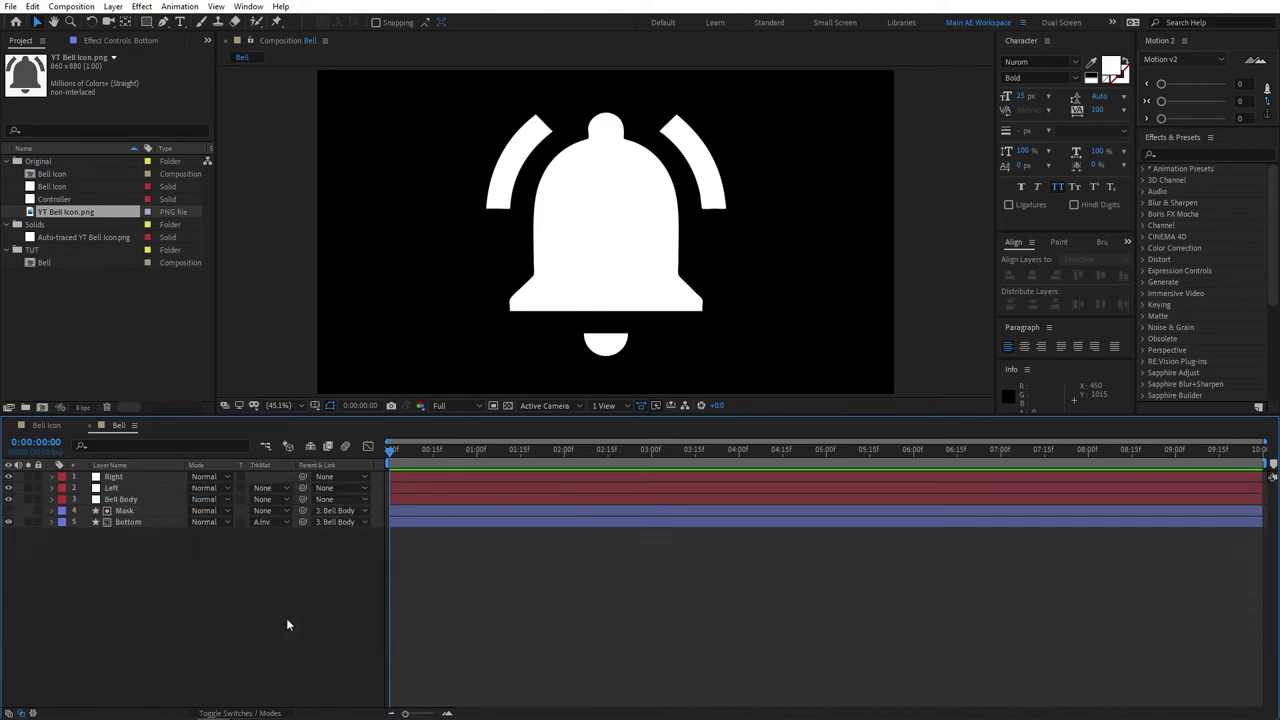
left_click(128, 522)
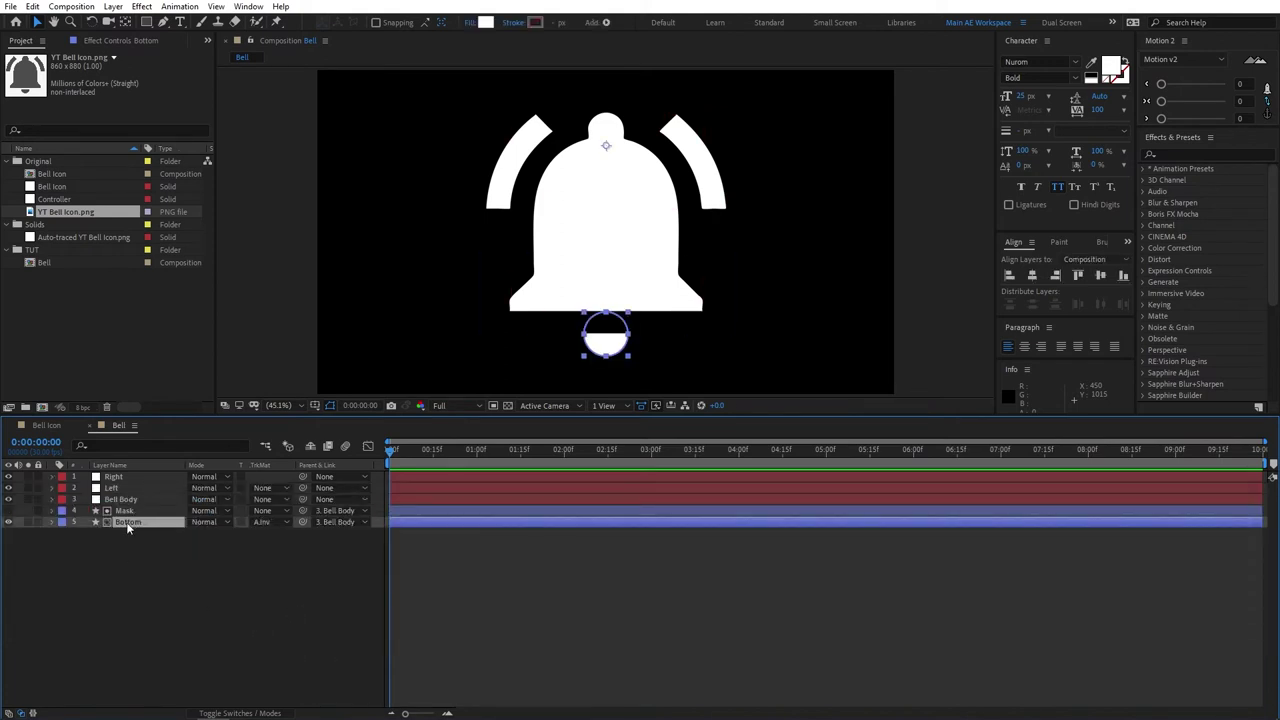
left_click(137, 502, "ctrl")
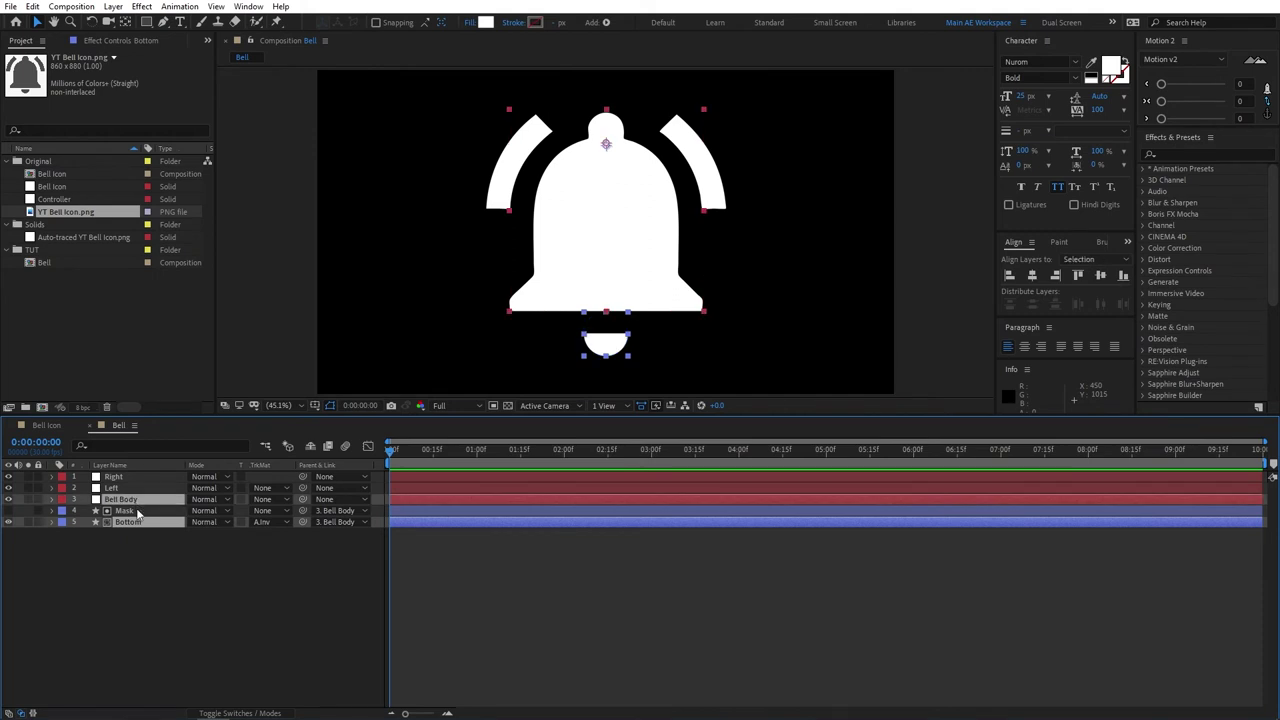
key("r")
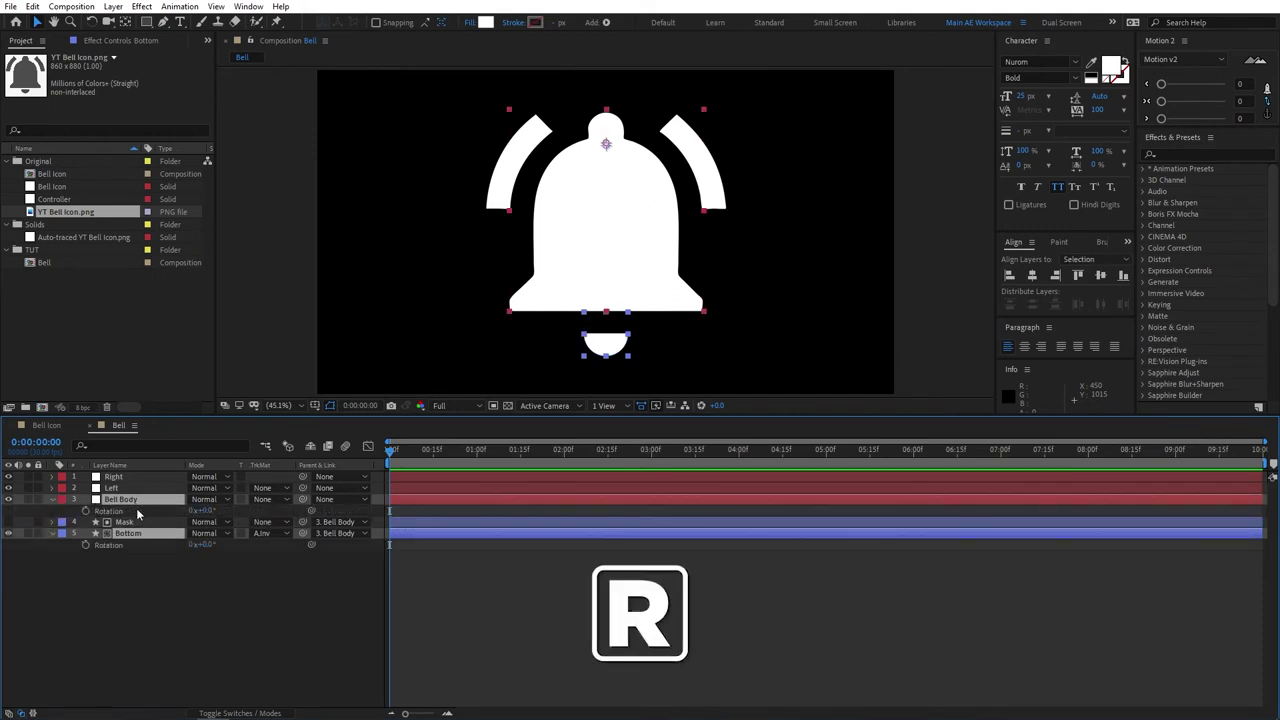
left_click(85, 511)
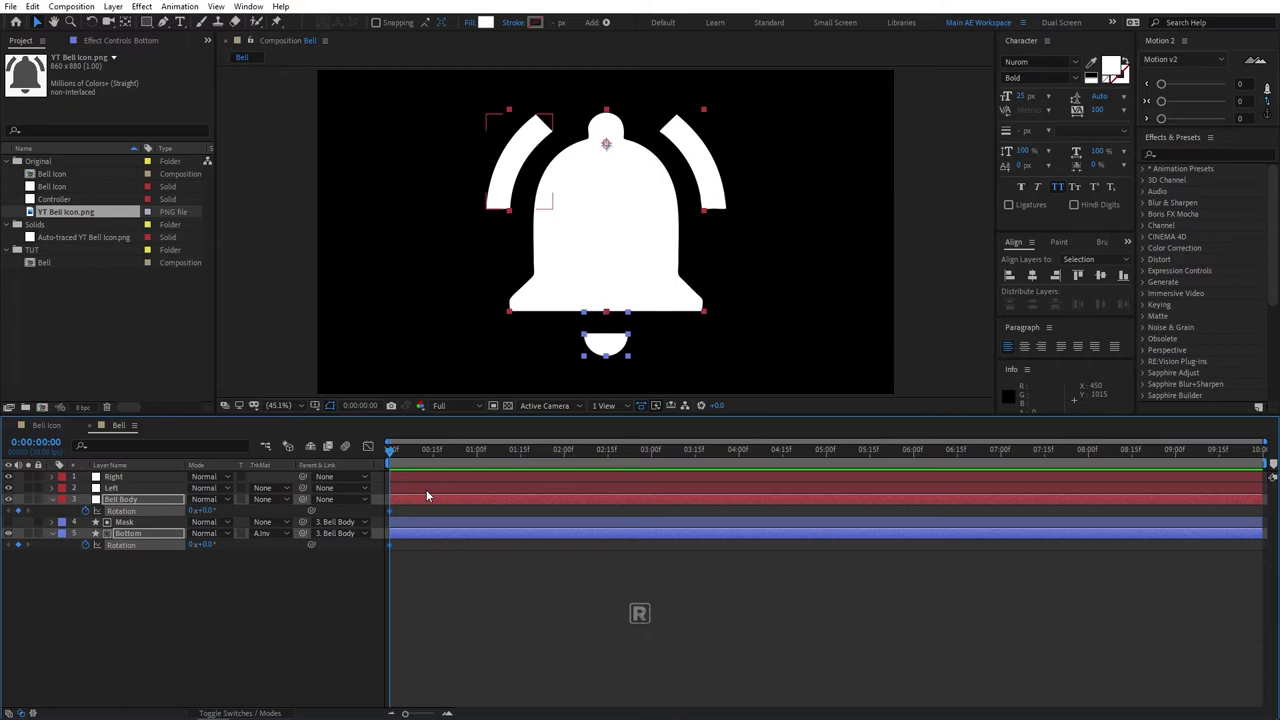
scroll(429, 446, "up", 4)
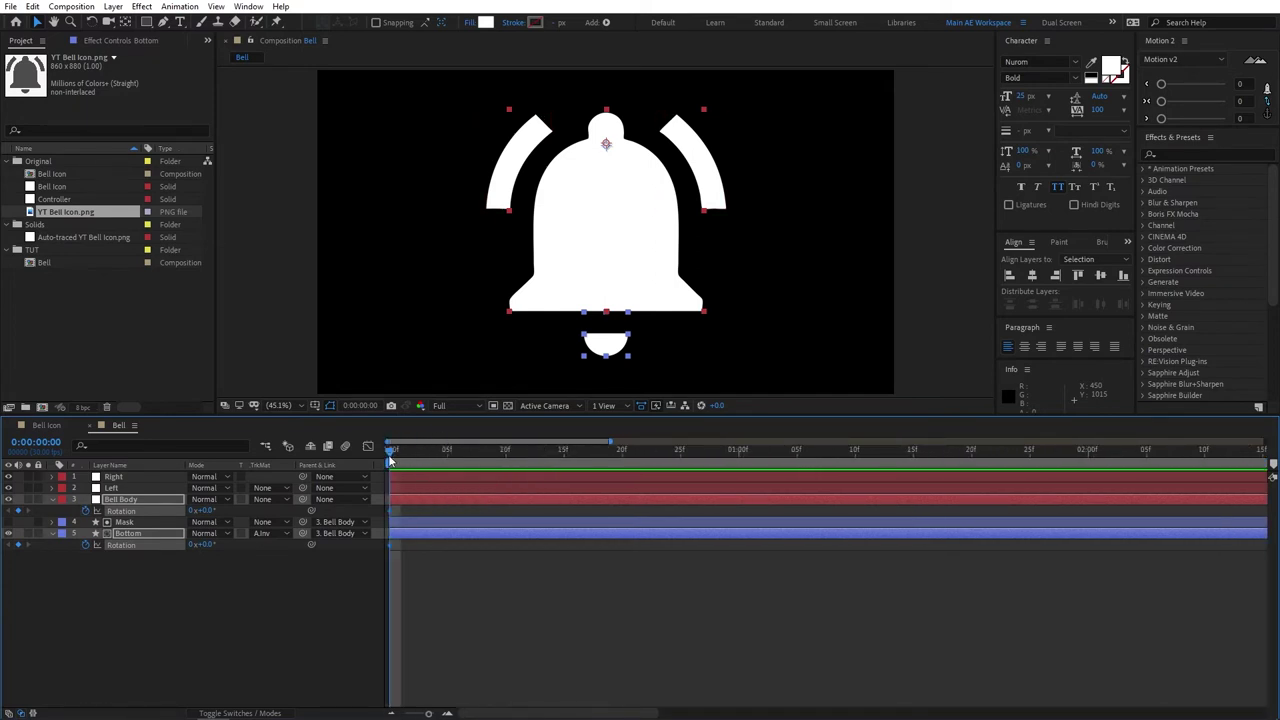
left_click(320, 646)
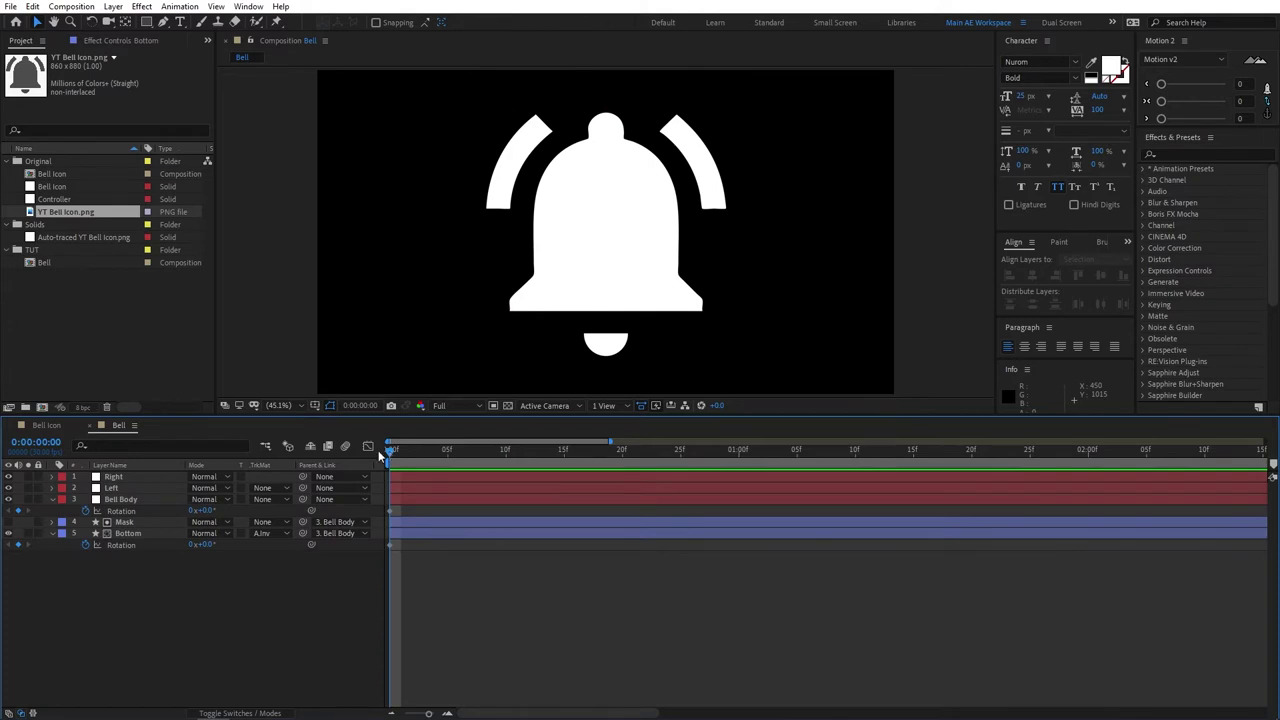
Key the first swing: Bell Body rotation 20° at 0:10 and Bottom -18° at 0:20.
key("shift+Page_Down")
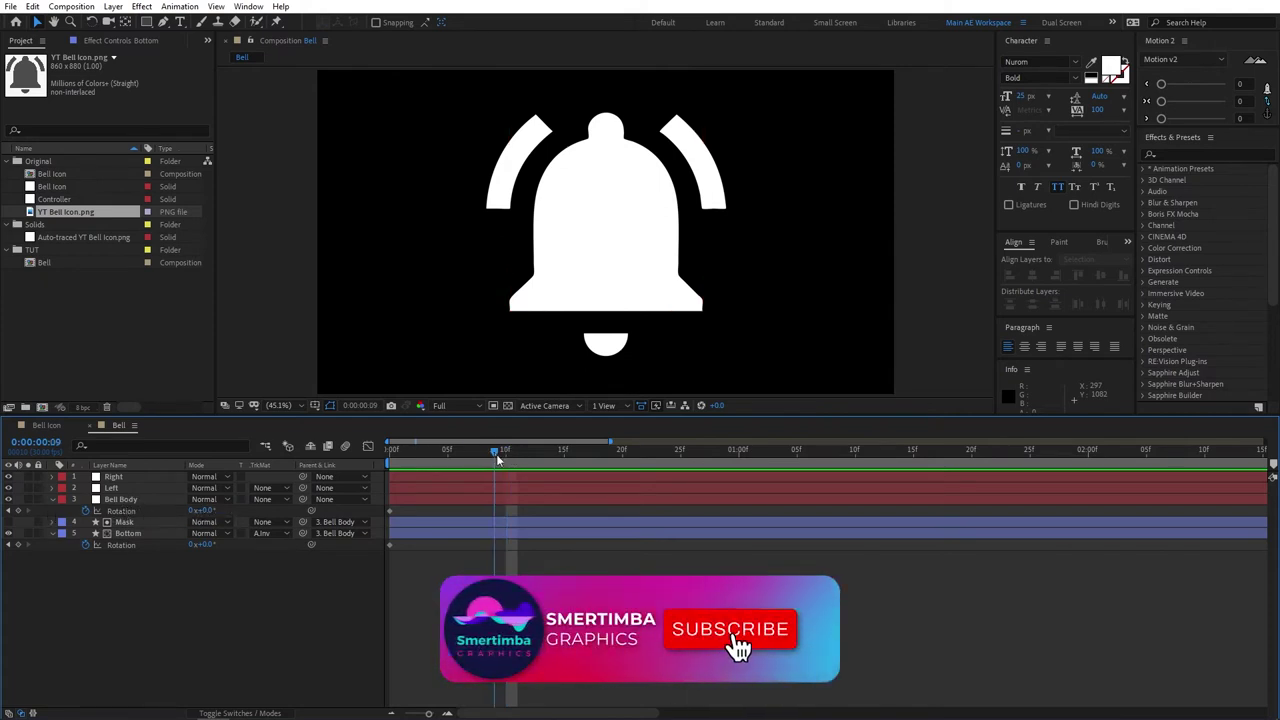
left_click(206, 510)
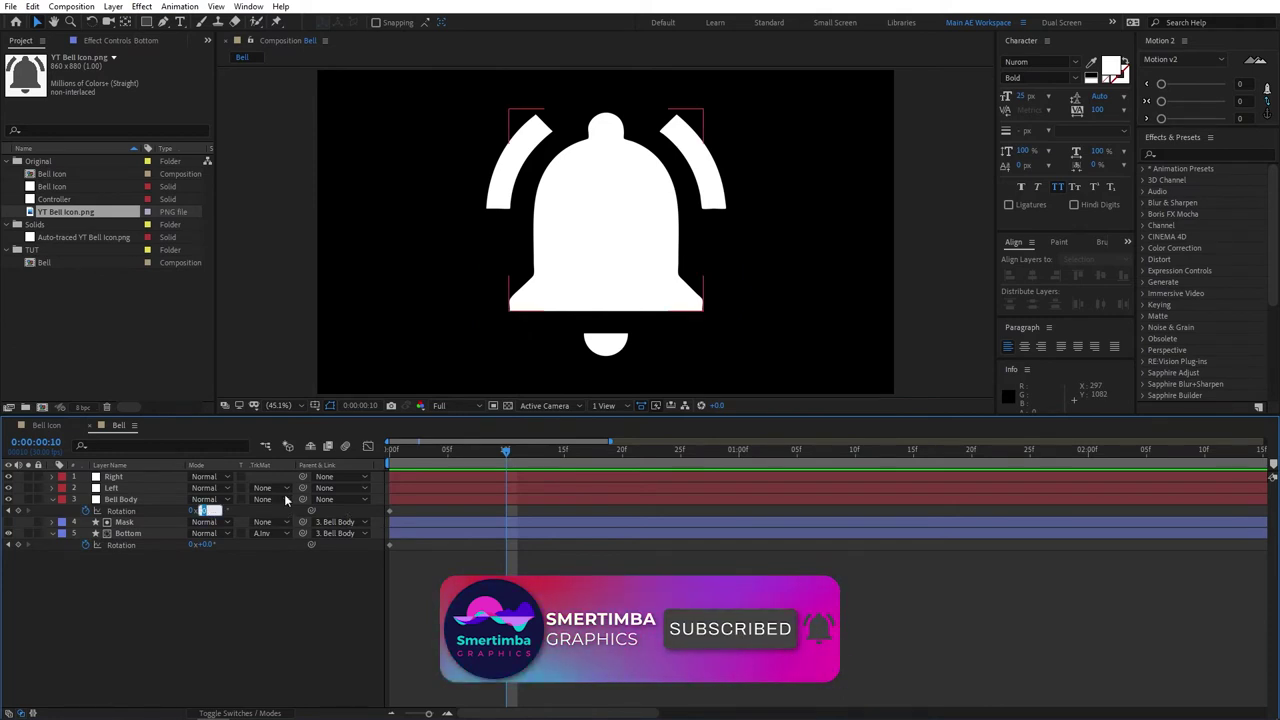
type("20")
left_click(284, 496)
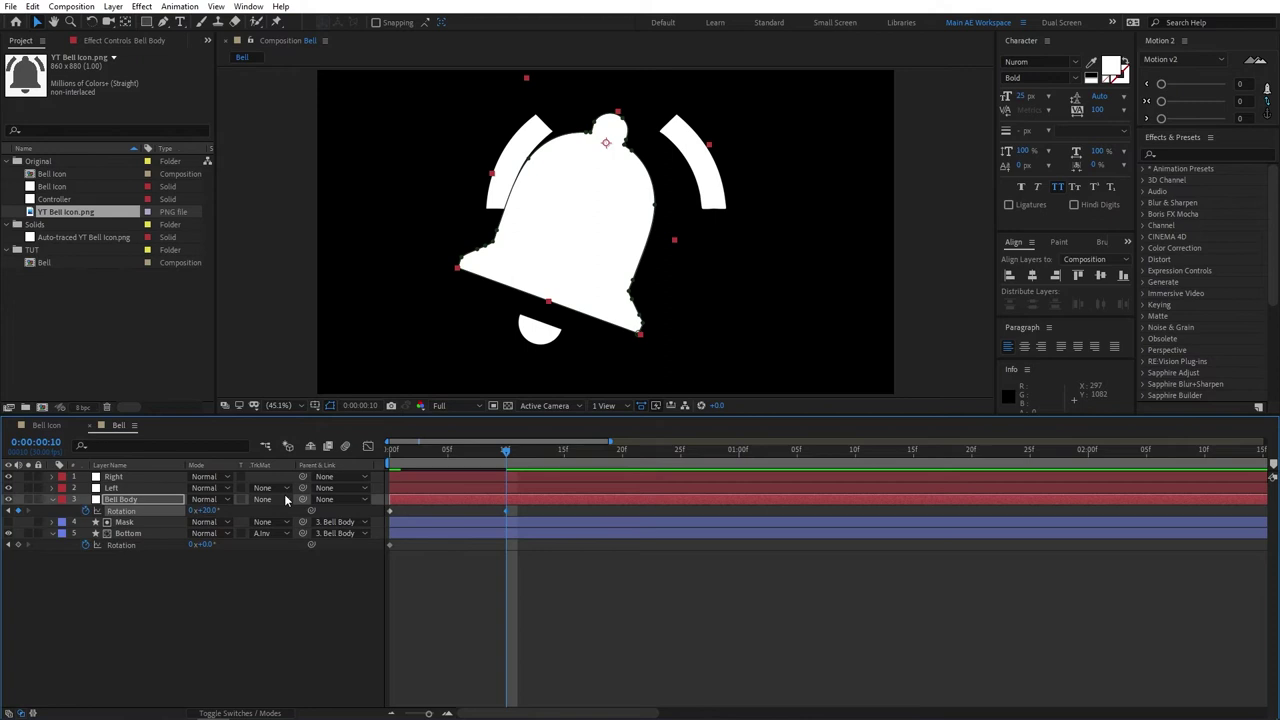
key("shift+Page_Down")
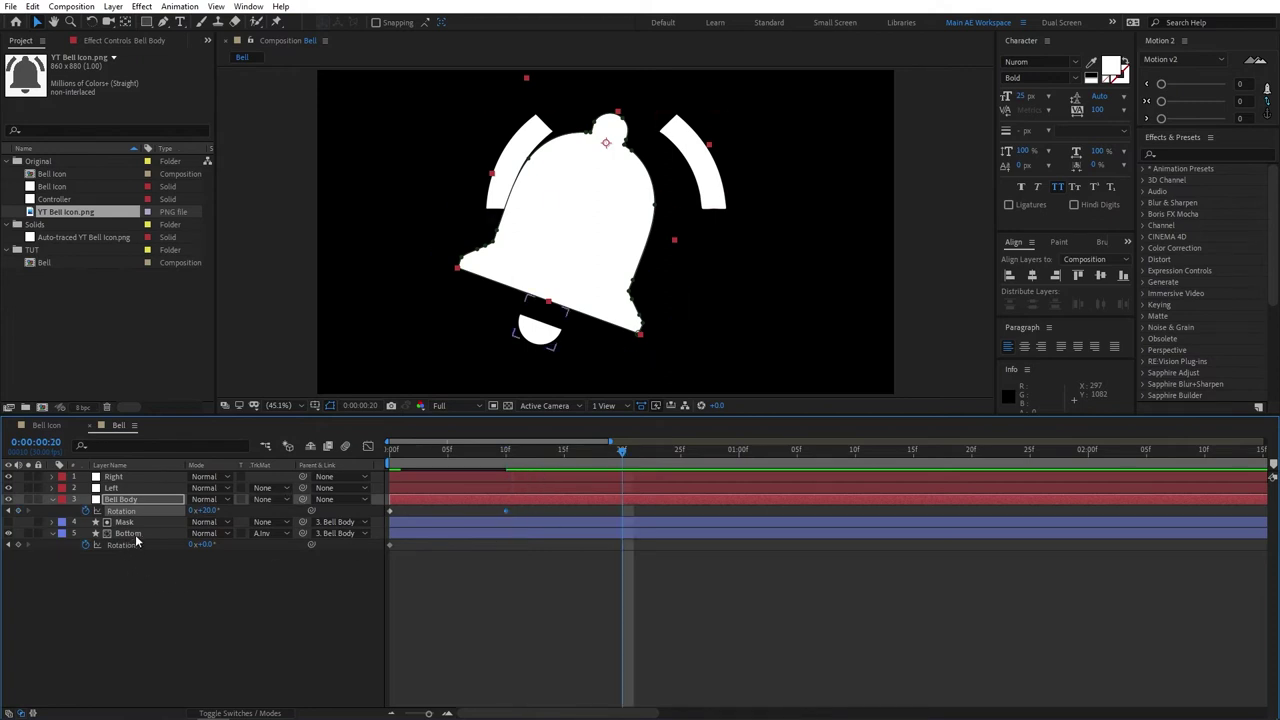
left_click(207, 545)
type("-18")
key("Return")
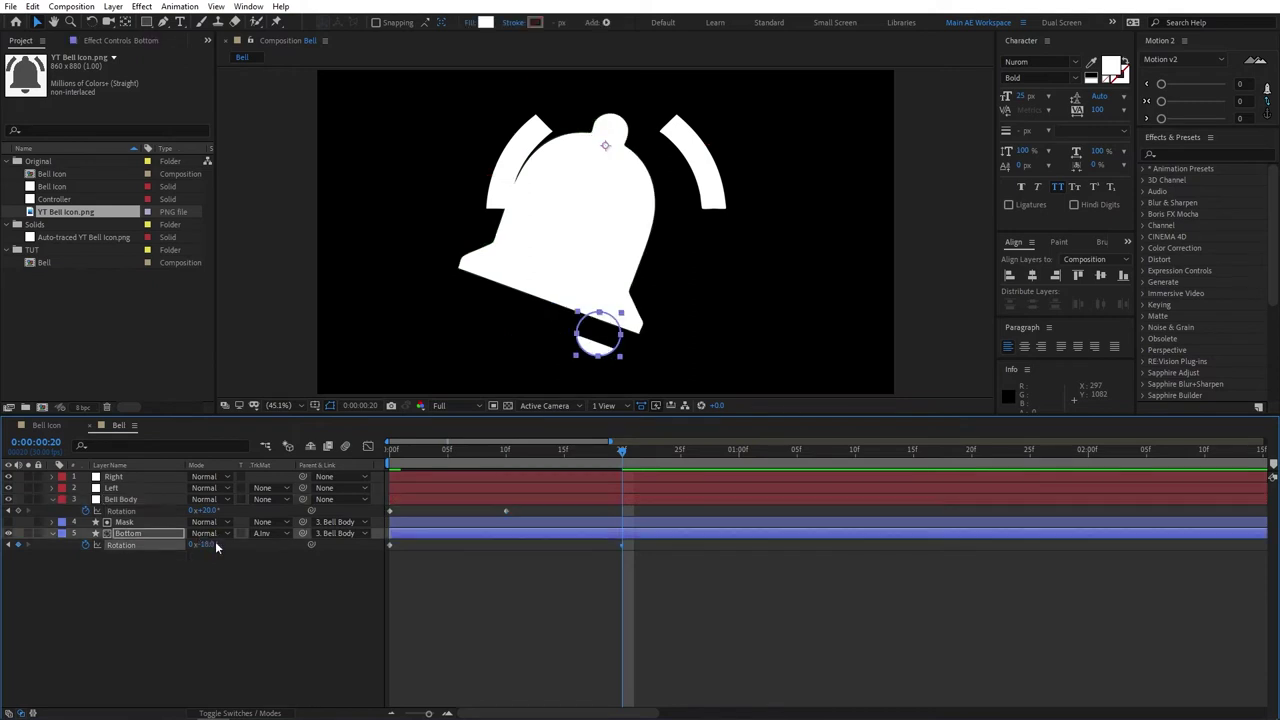
left_click(418, 551)
mouse_move(620, 460)
left_mouse_down()
mouse_move(378, 462)
mouse_move(544, 460)
mouse_move(568, 463)
mouse_move(418, 466)
mouse_move(624, 477)
left_mouse_up()
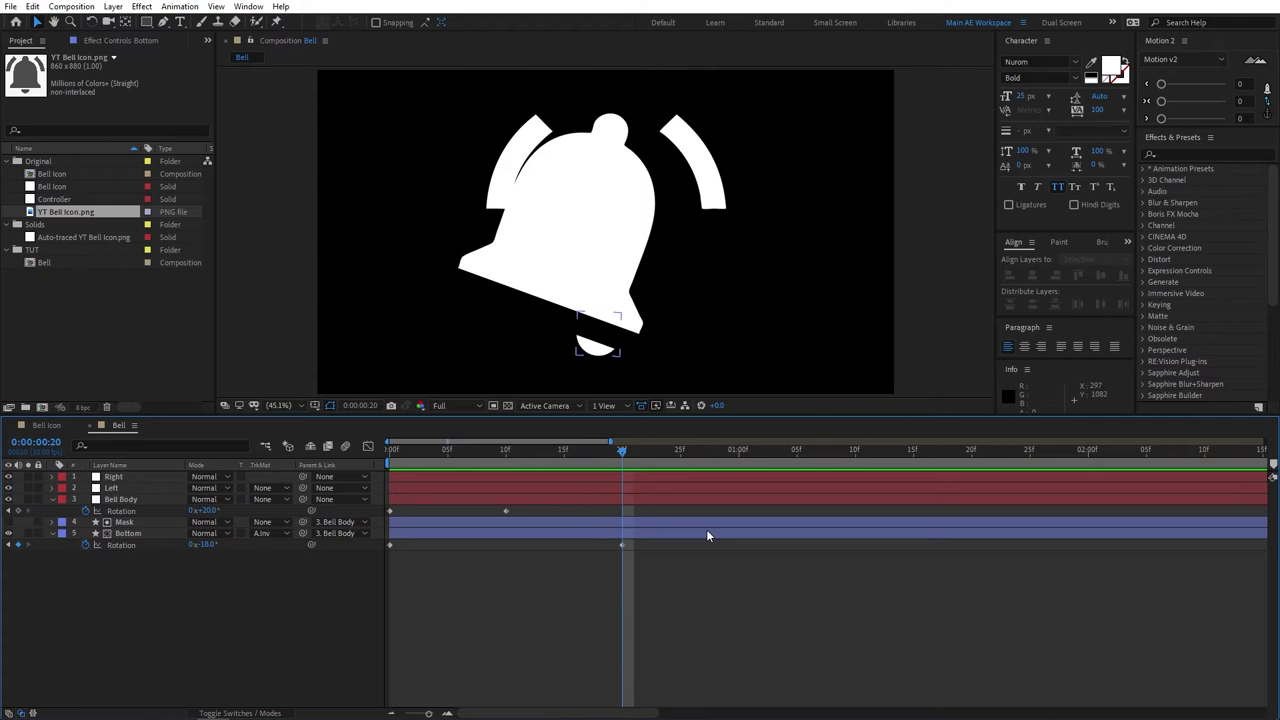
Add rotation keys: Bell Body at 1:00, Bottom -20° at 1:10, Bell Body 20° at 1:20.
left_click(676, 524)
key("shift+Page_Down")
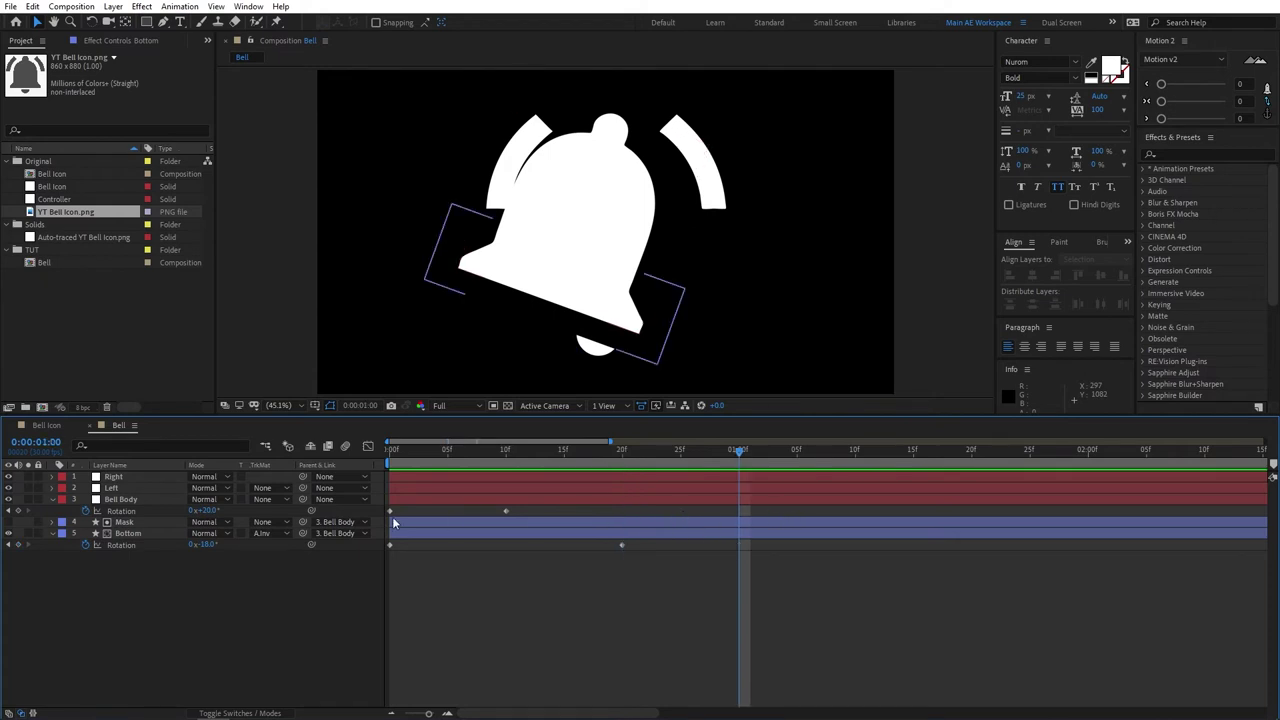
left_click(207, 510)
key("Return")
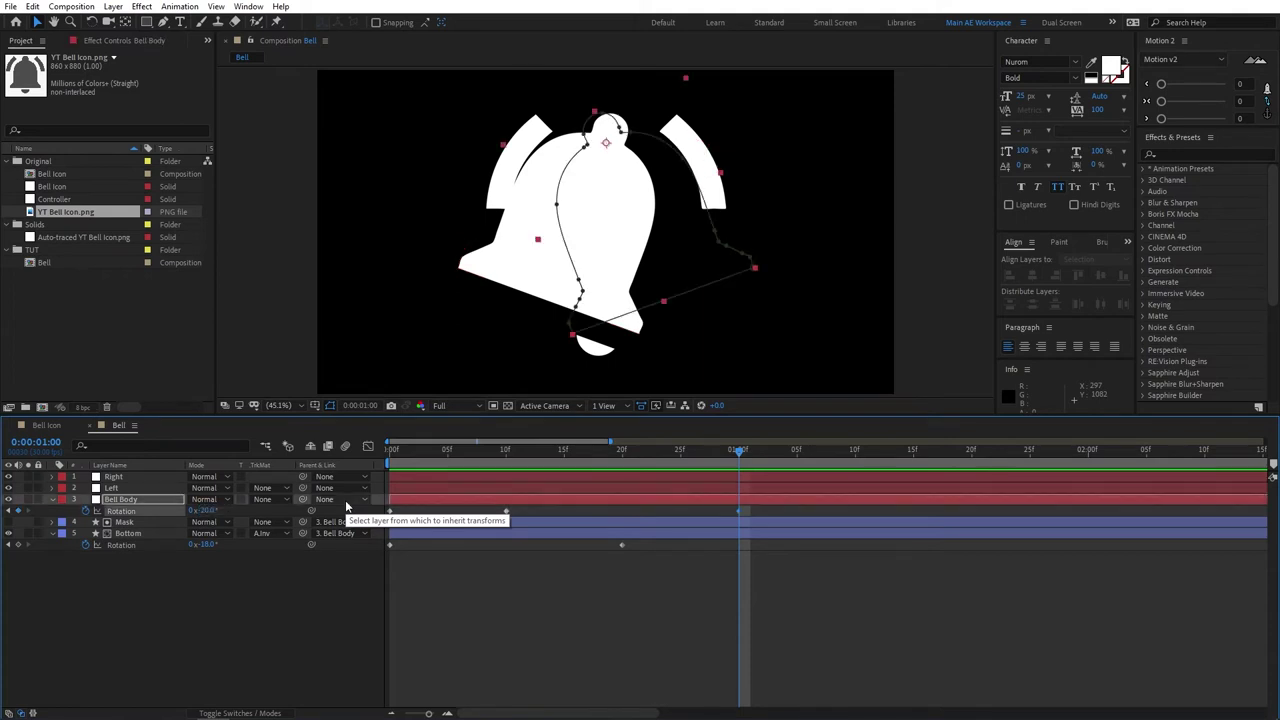
key("shift+Page_Down")
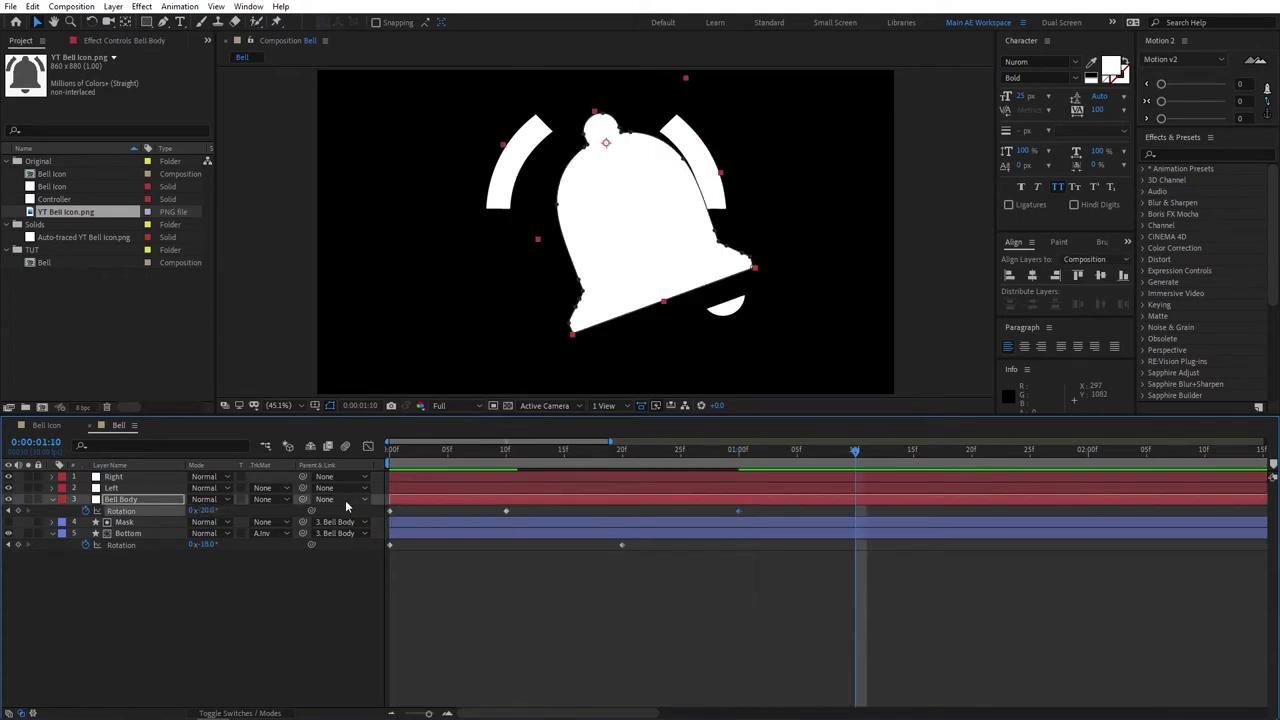
left_click(205, 545)
type("-20")
key("Return")
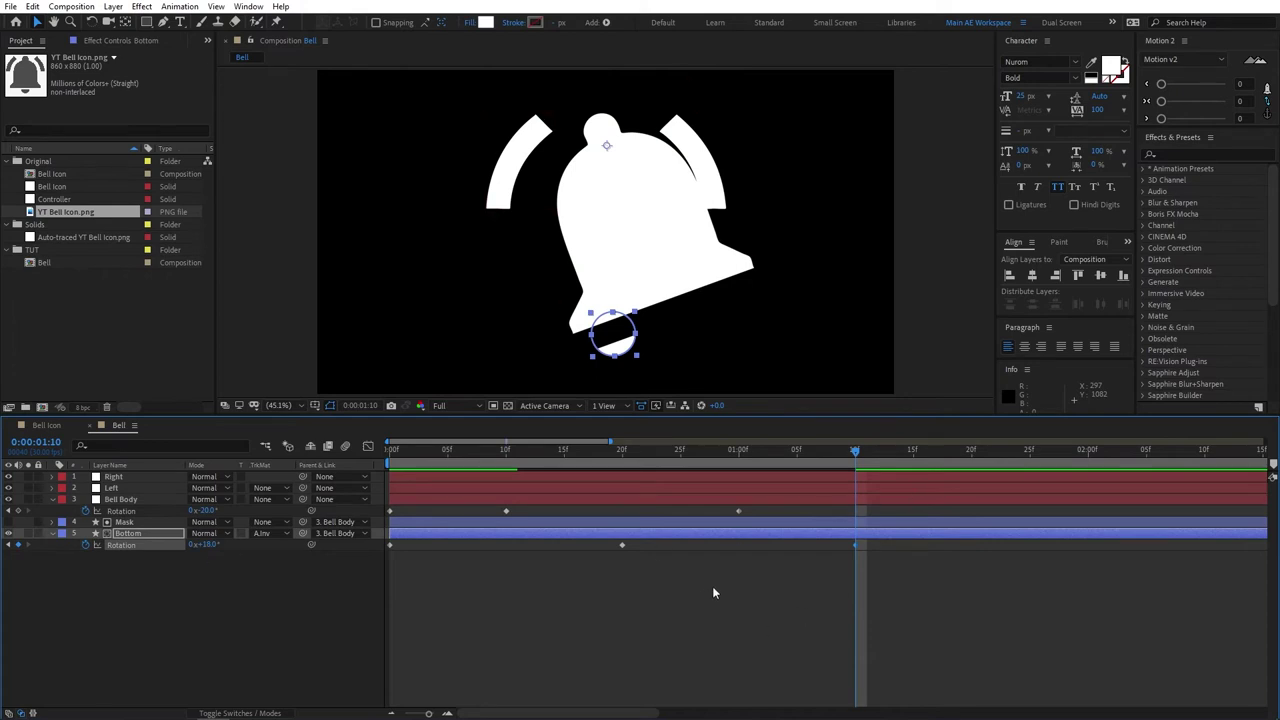
key("minus")
key("shift+Page_Down")
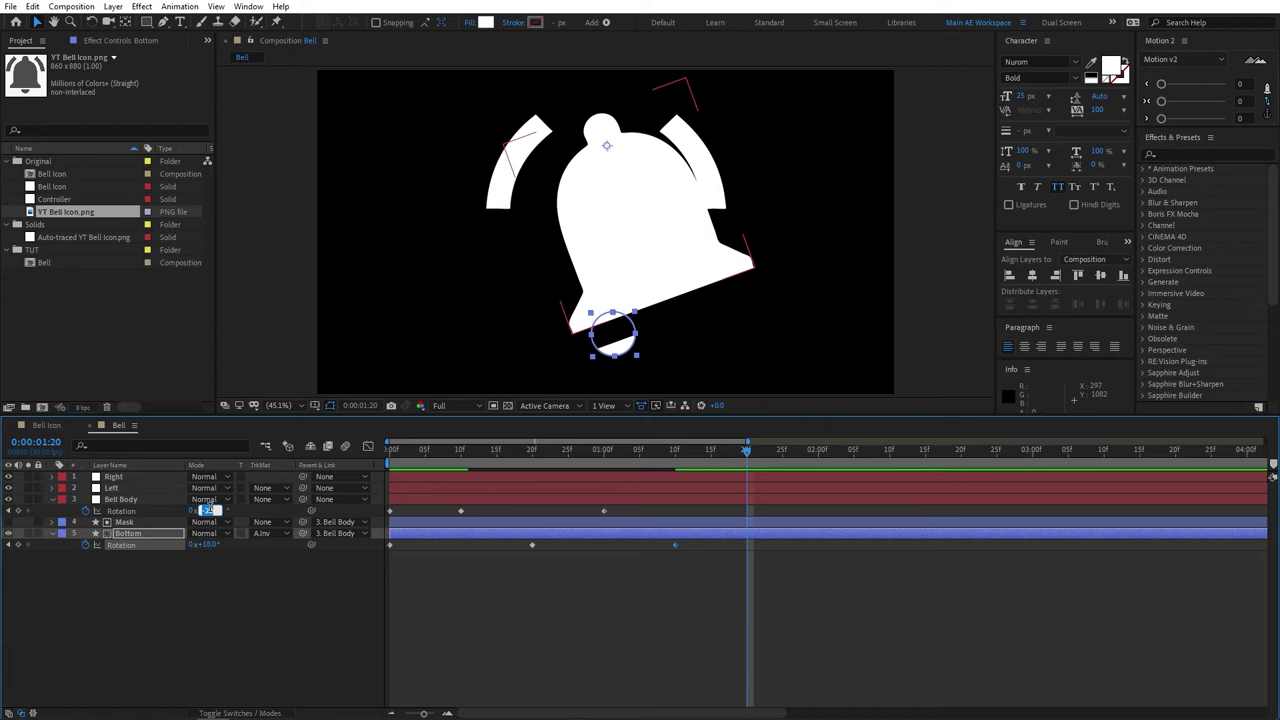
type("20")
key("Return")
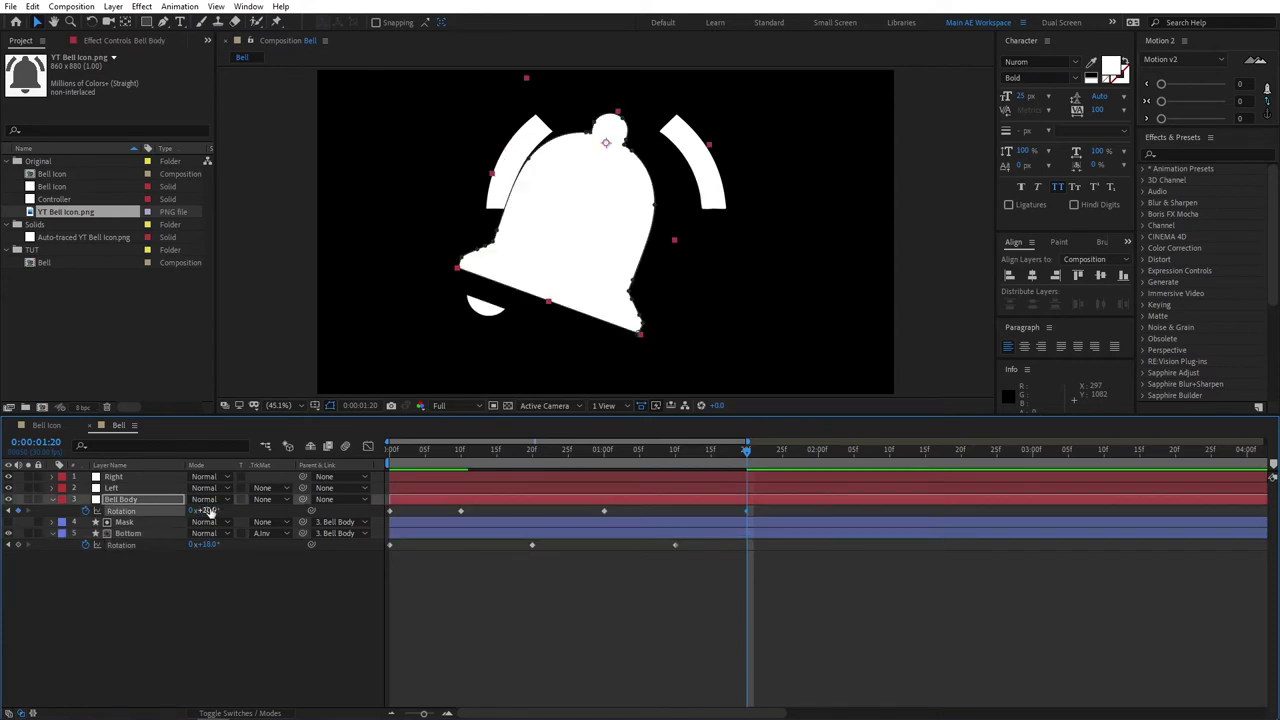
Continue the swing: Bottom -20° at 2:00, Bell Body -20° at 2:10, Bottom 20° at 2:20.
key("shift+Page_Down")
left_click(217, 545)
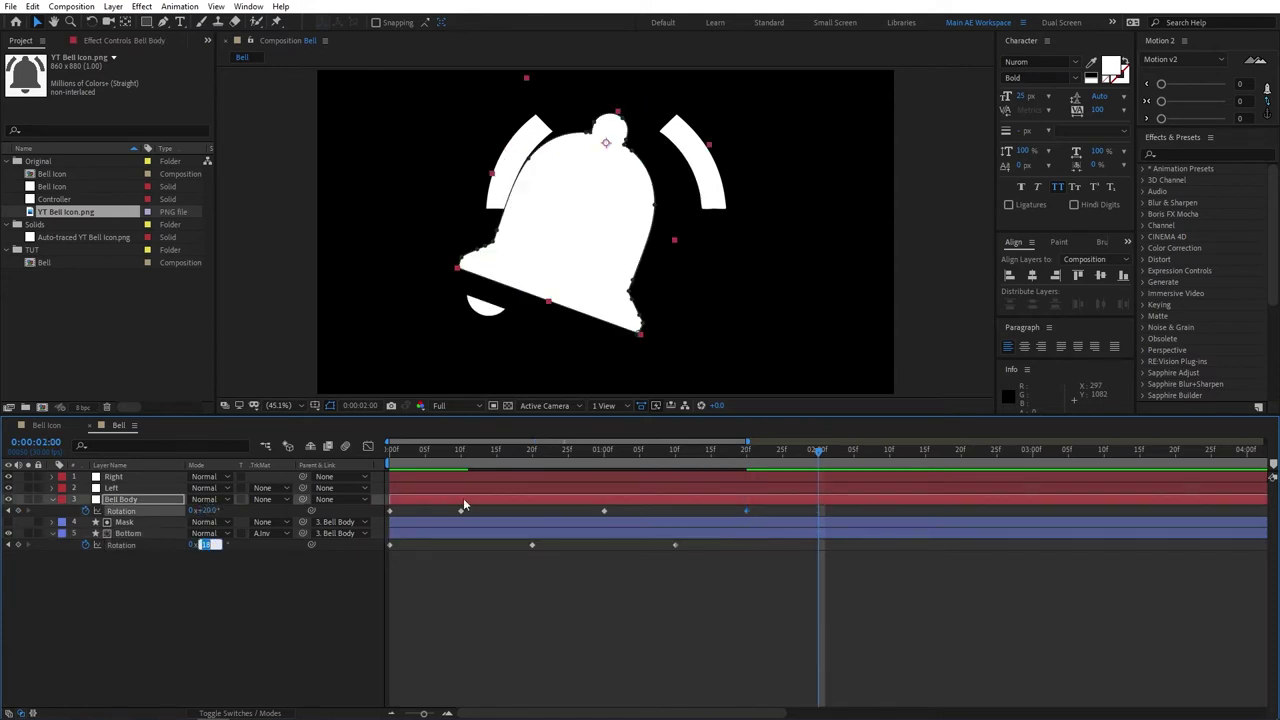
type("-20")
key("Return")
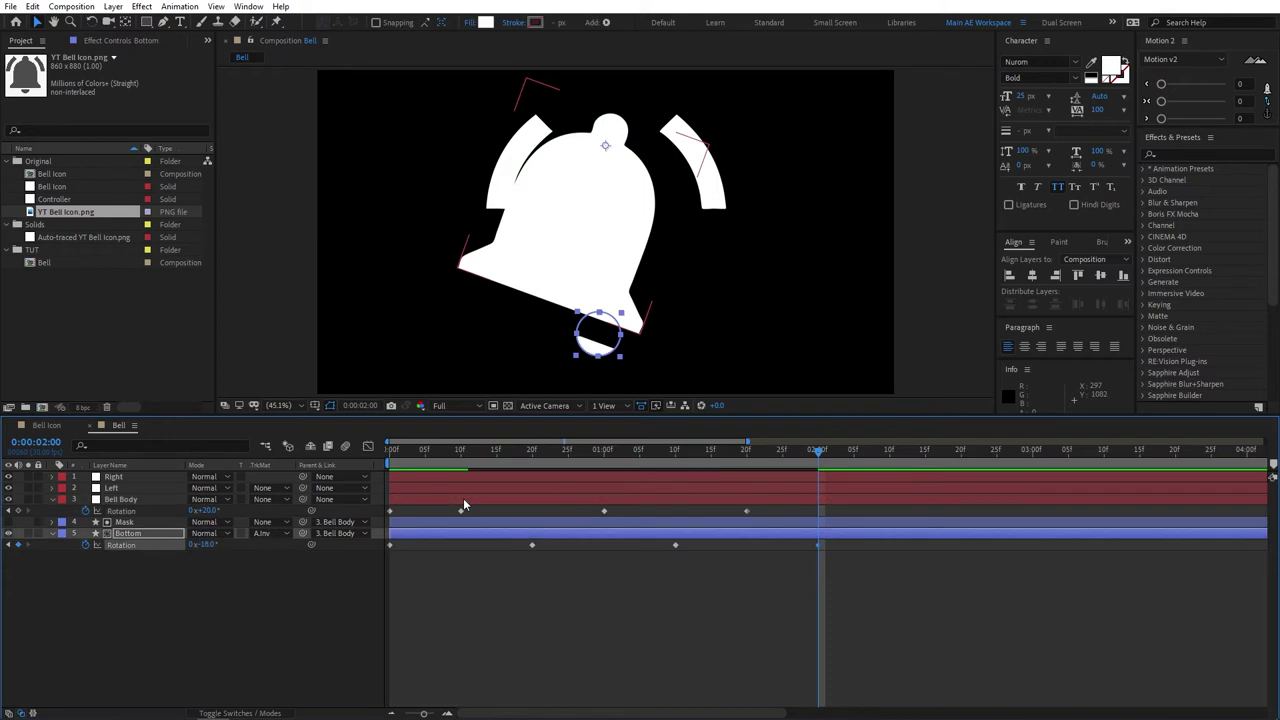
key("shift+Page_Down")
left_click(207, 511)
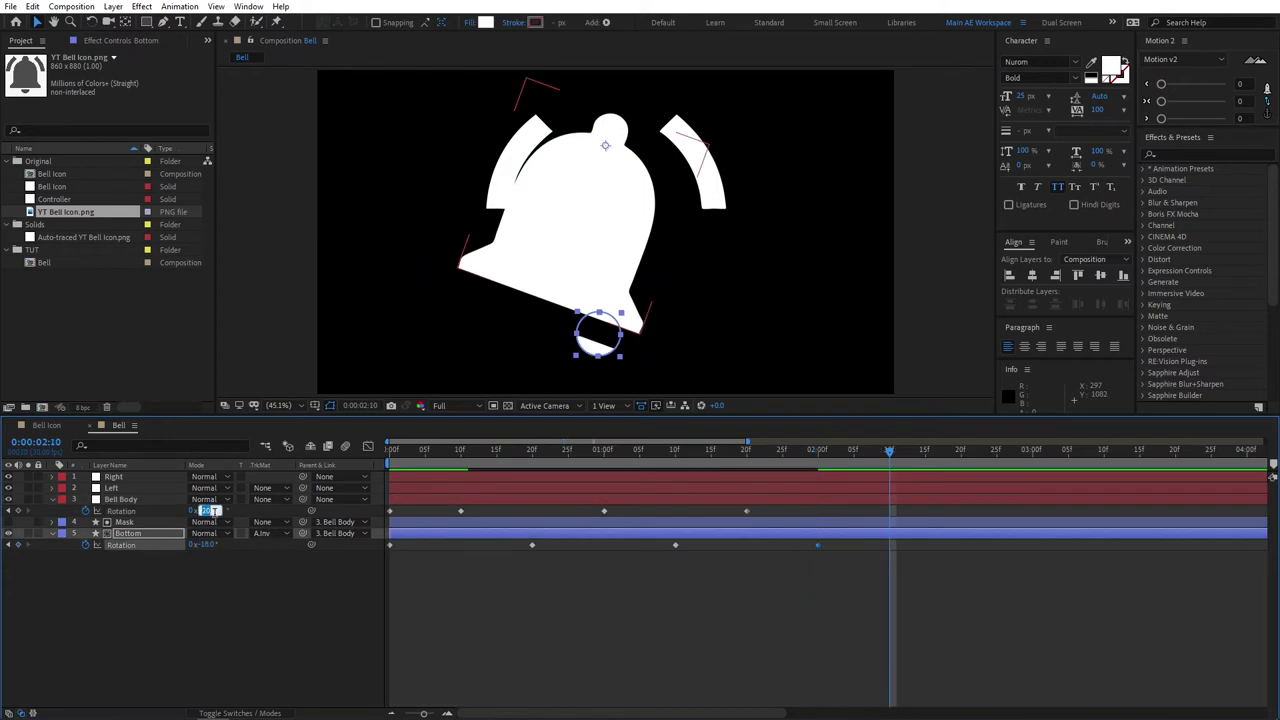
type("-20")
key("Return")
key("shift+Page_Down")
left_click(210, 545)
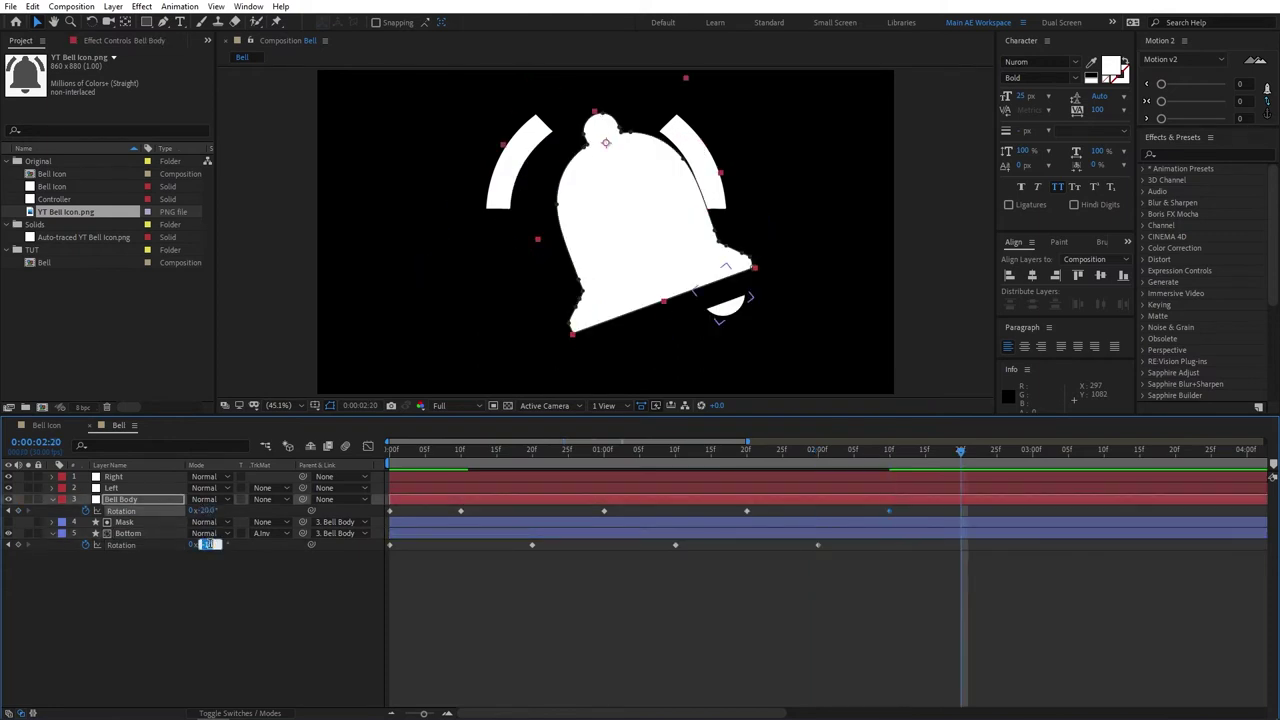
type("20")
key("Return")
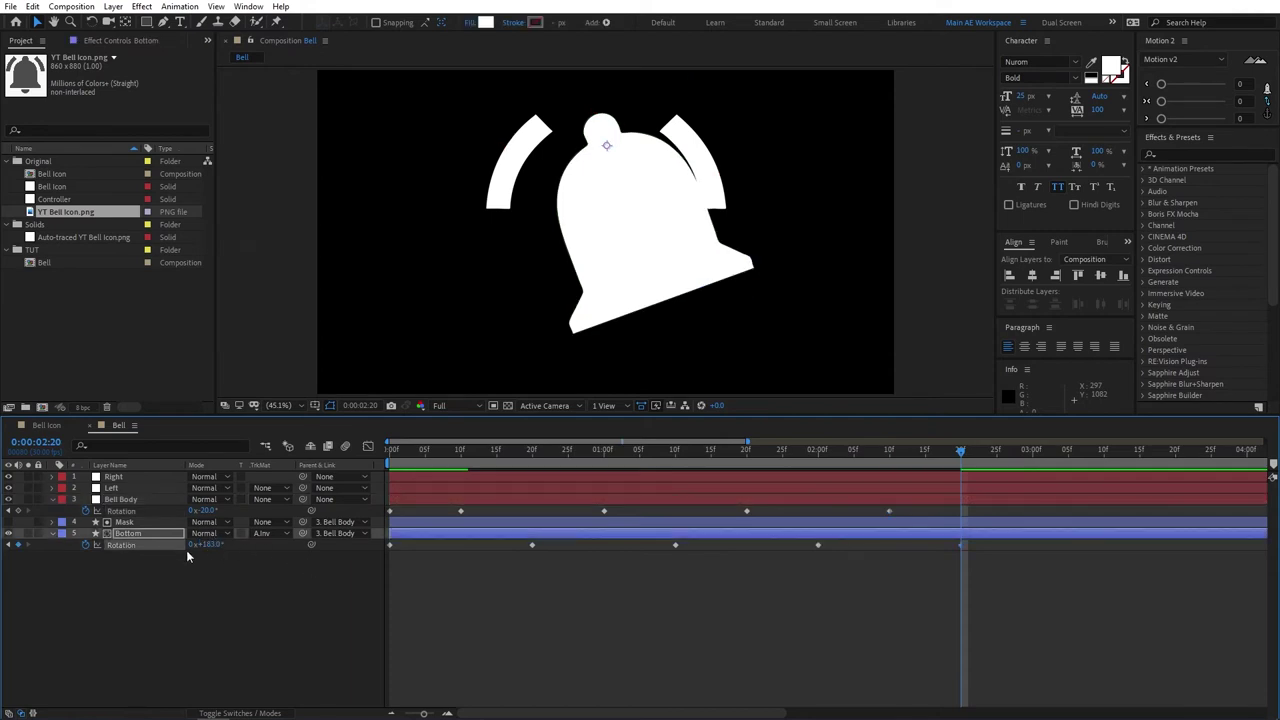
Preview the swing up to the 2:20 keyframe and zoom the timeline out.
left_click(205, 546)
key("space")
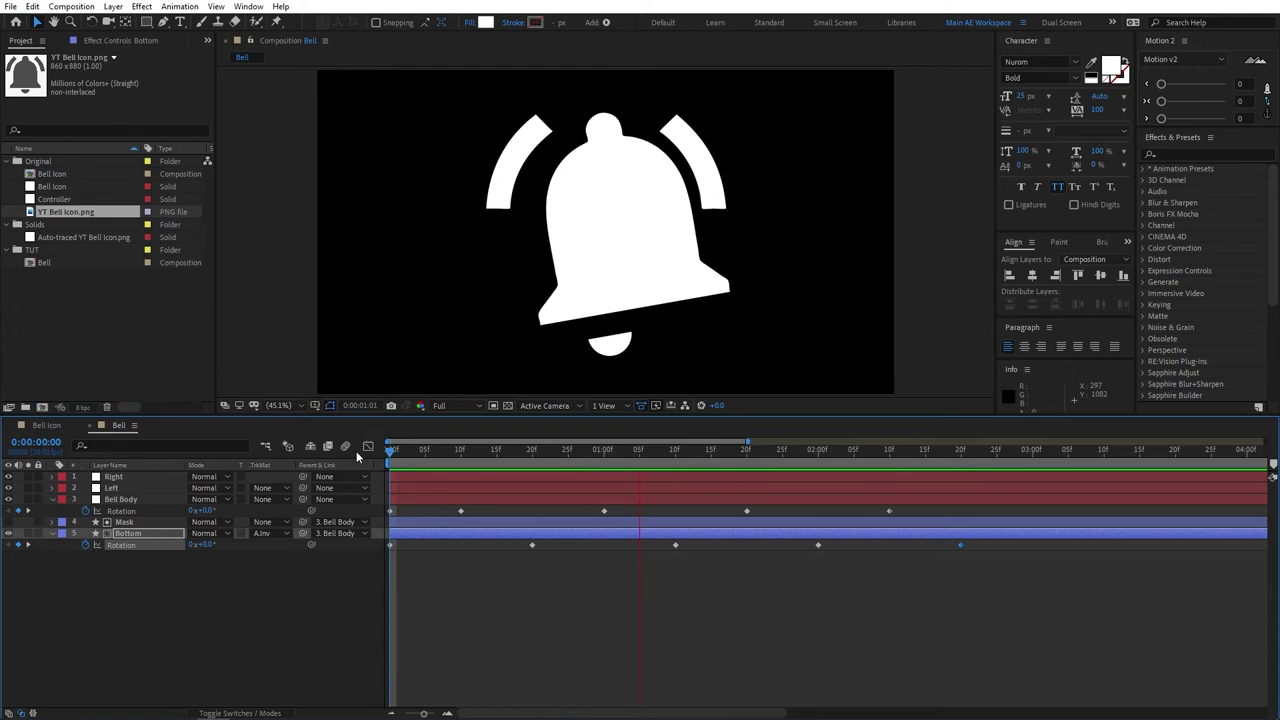
left_click(913, 455)
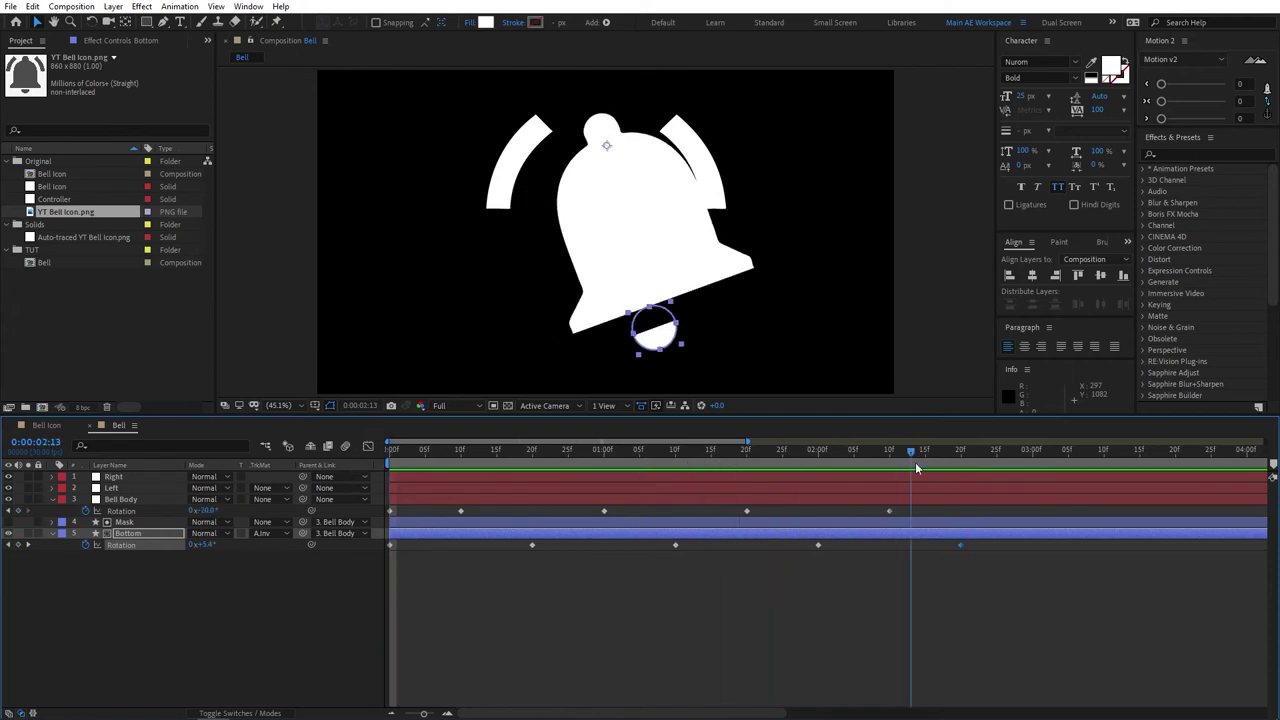
left_click_drag(915, 462, 960, 472)
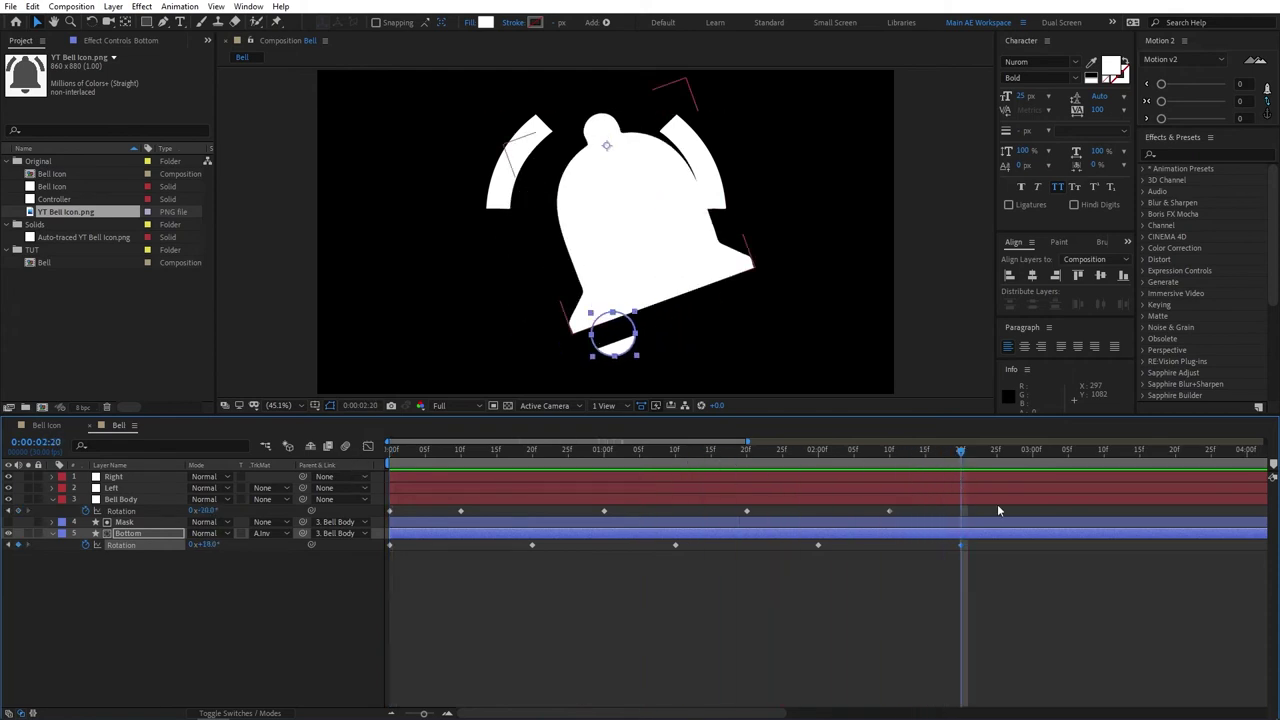
key("minus")
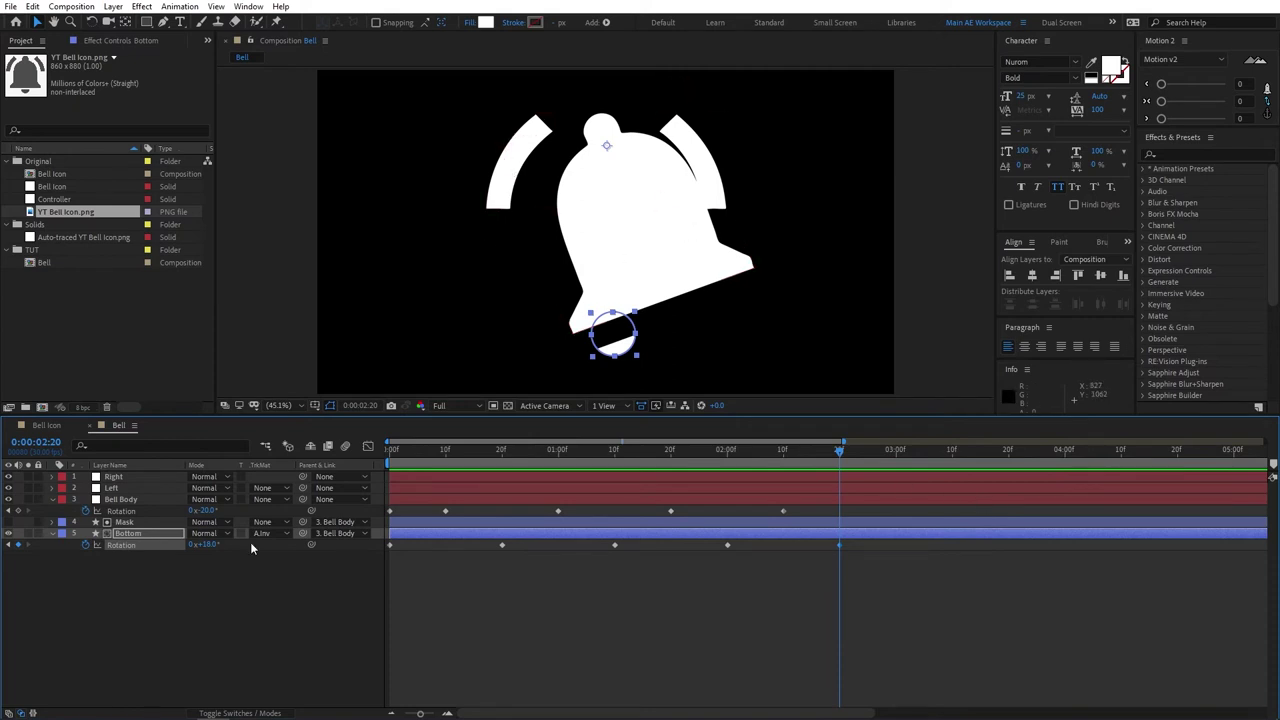
Key Bell Body rotation 18° at 3:00 and a new Bottom rotation at 3:10.
key("shift+Page_Down")
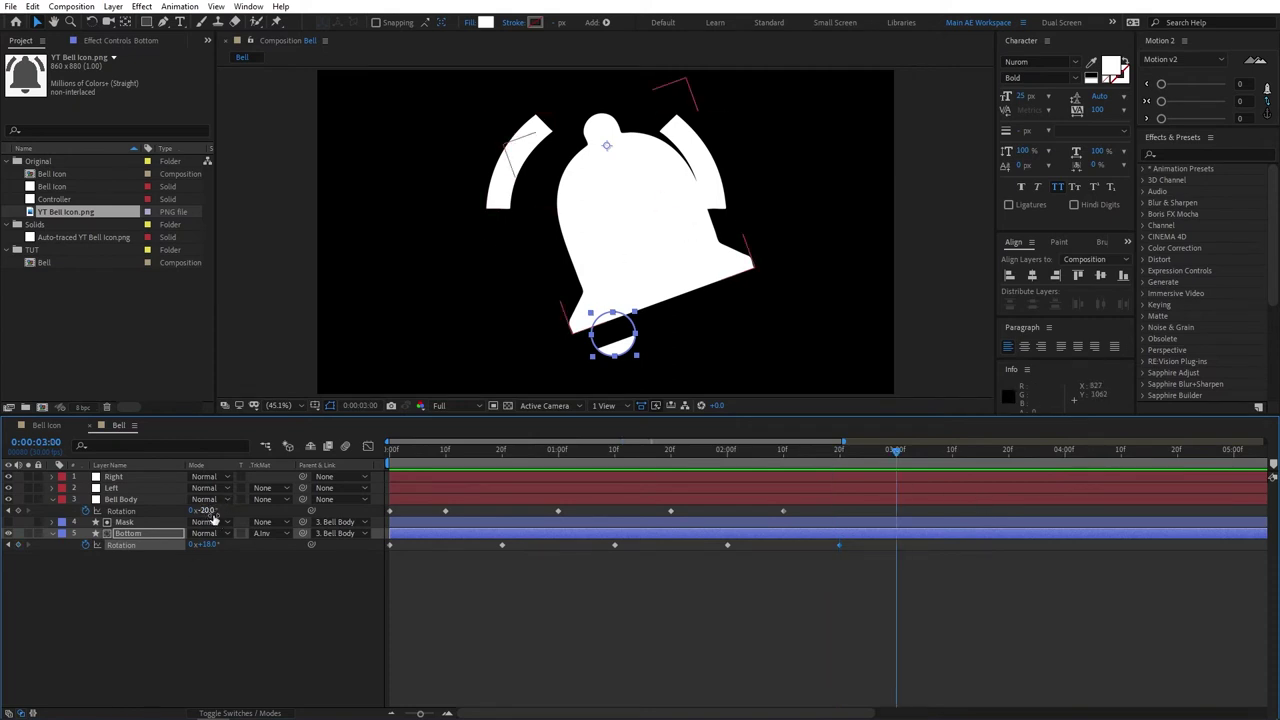
left_click(210, 511)
left_click(210, 511)
type("18")
left_click(400, 505)
key("shift+Page_Down")
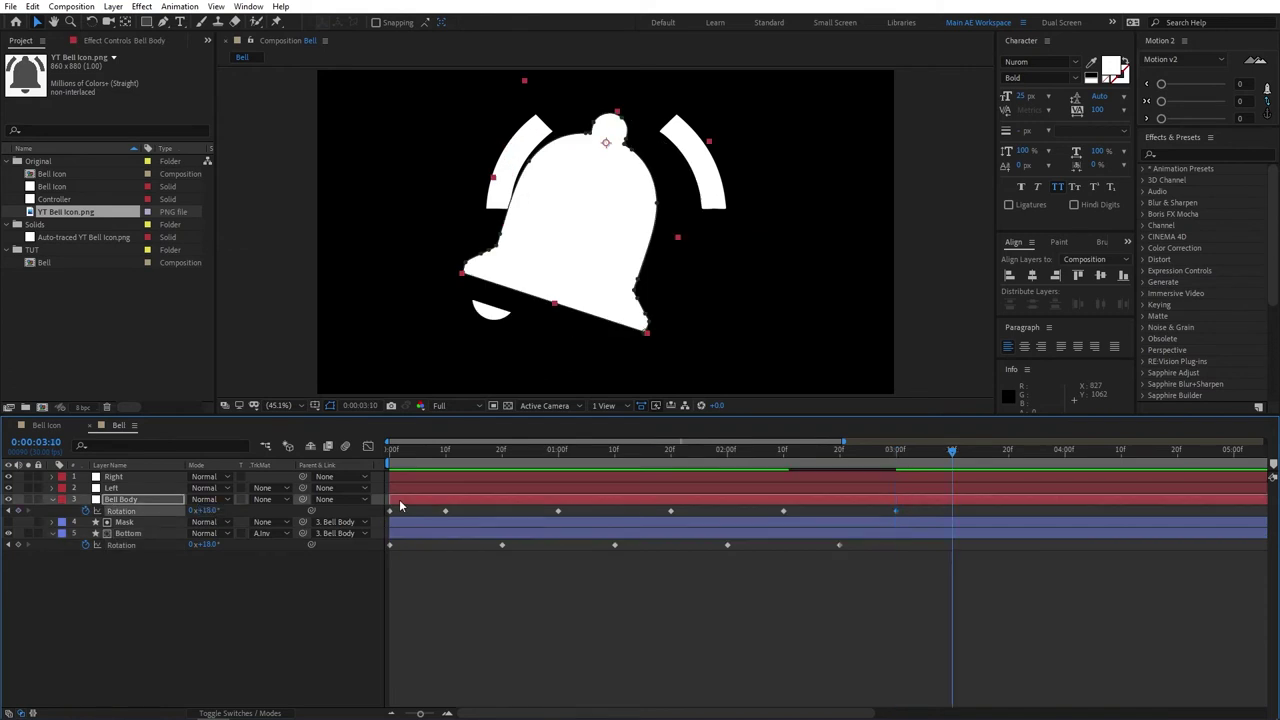
left_click(206, 545)
type("-16")
key("Return")
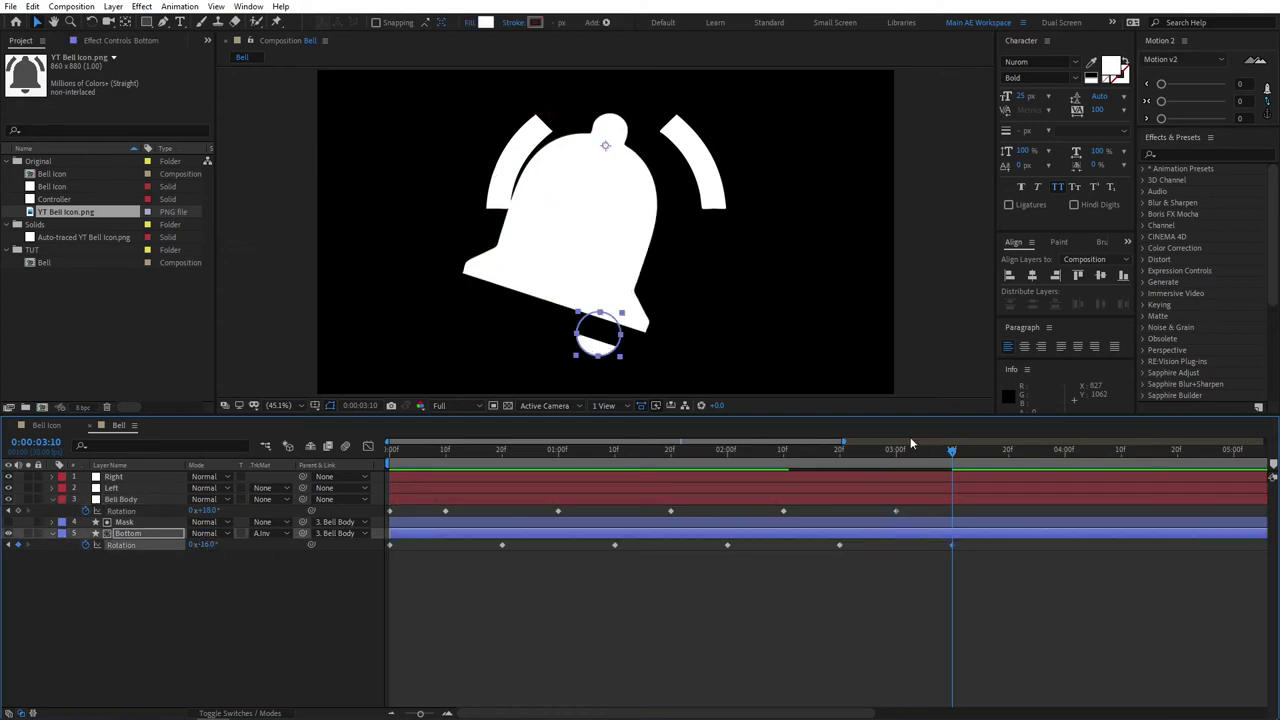
left_click(868, 451)
left_click_drag(880, 455, 1008, 450)
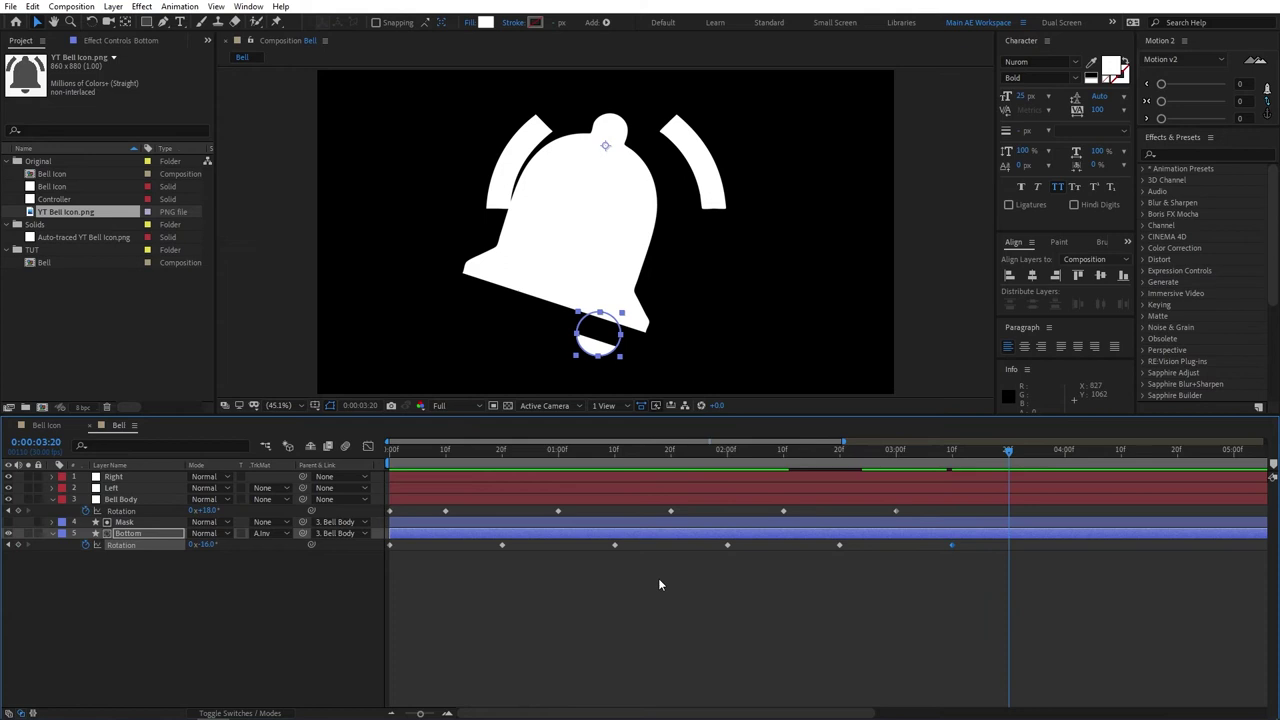
Key decaying rotations: Bell Body -16° at 3:20, Bottom 14° at 4:00, Bell Body 12° at 4:10.
left_click(206, 511)
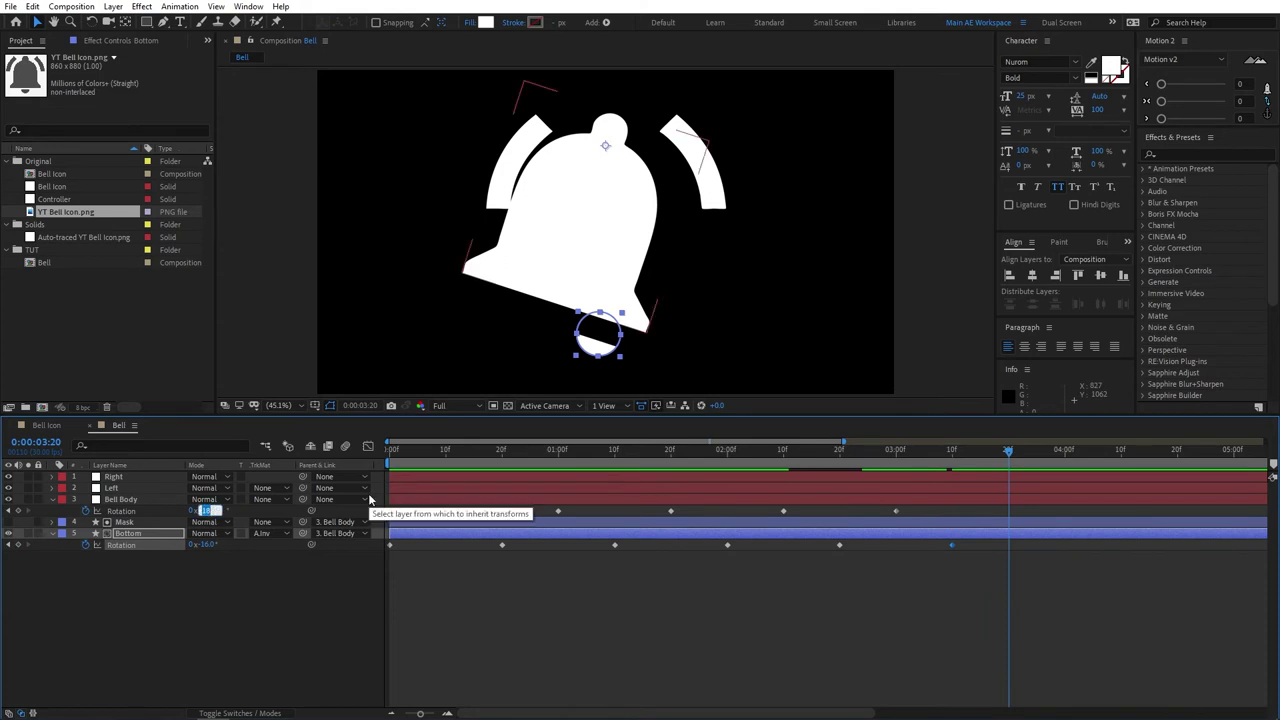
type("-16")
key("Return")
key("shift+Page_Down")
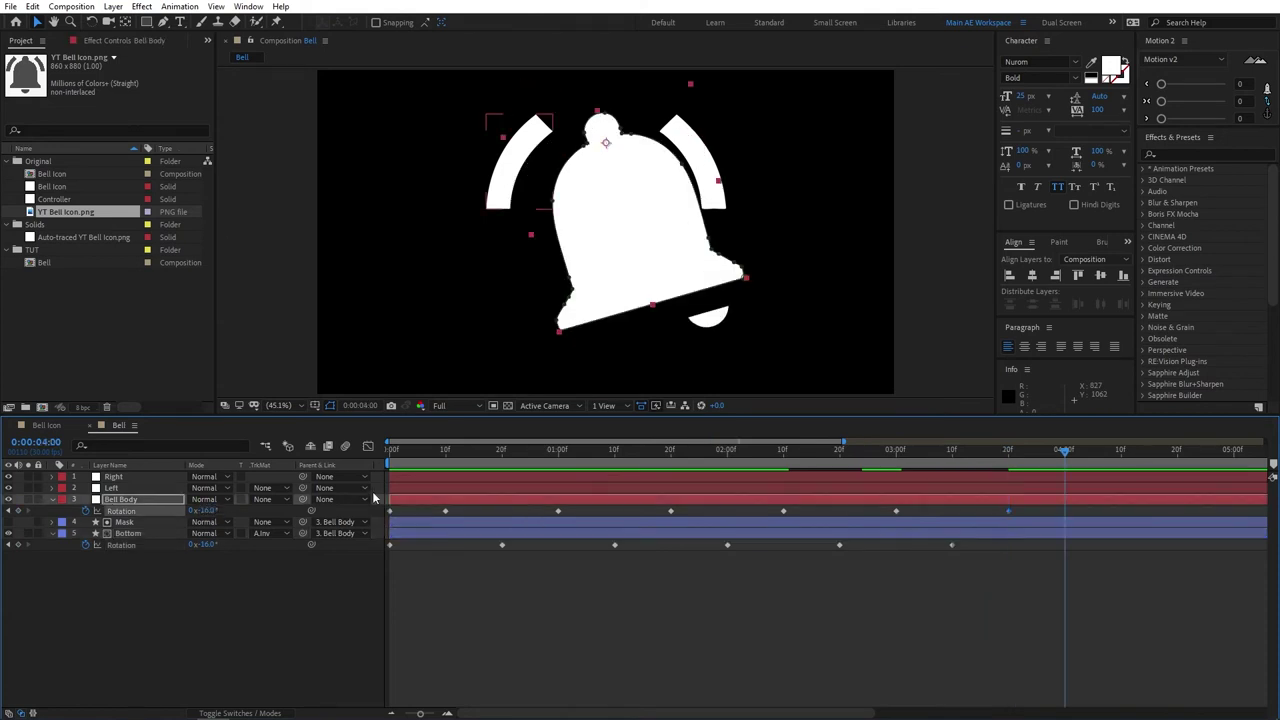
left_click(206, 545)
type("14")
key("Return")
key("minus")
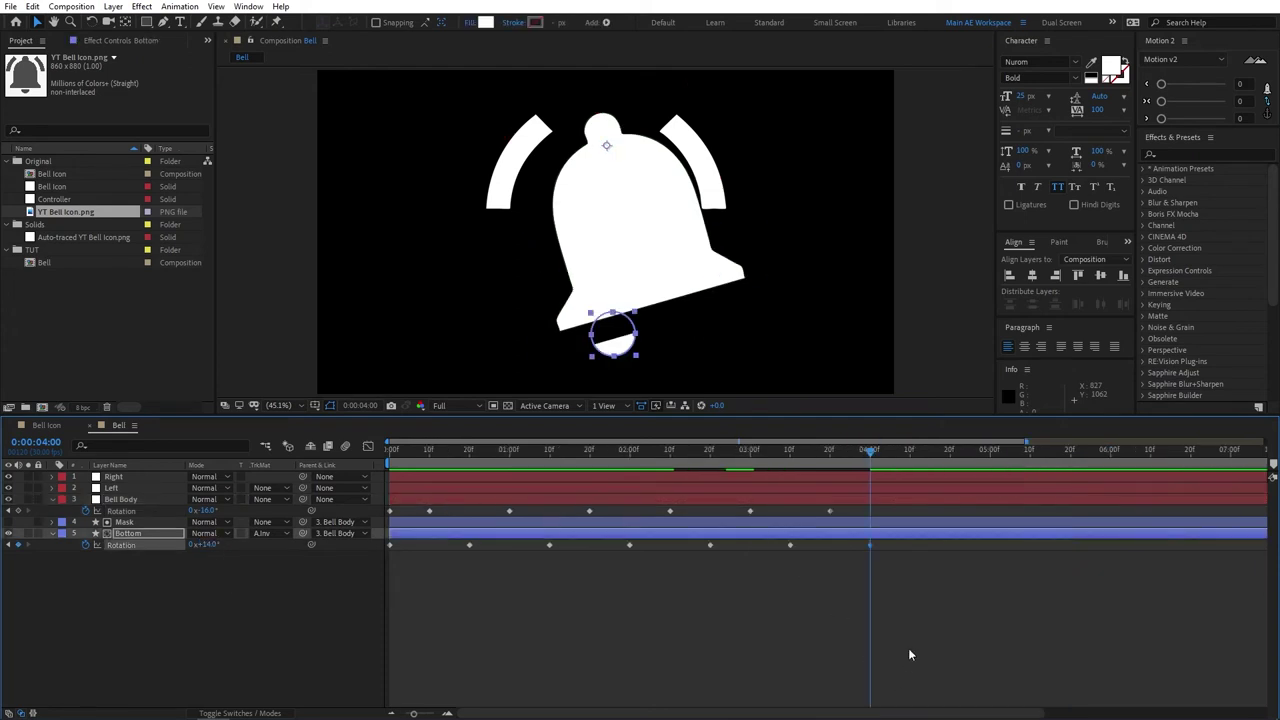
key("shift+Page_Down")
left_click(205, 511)
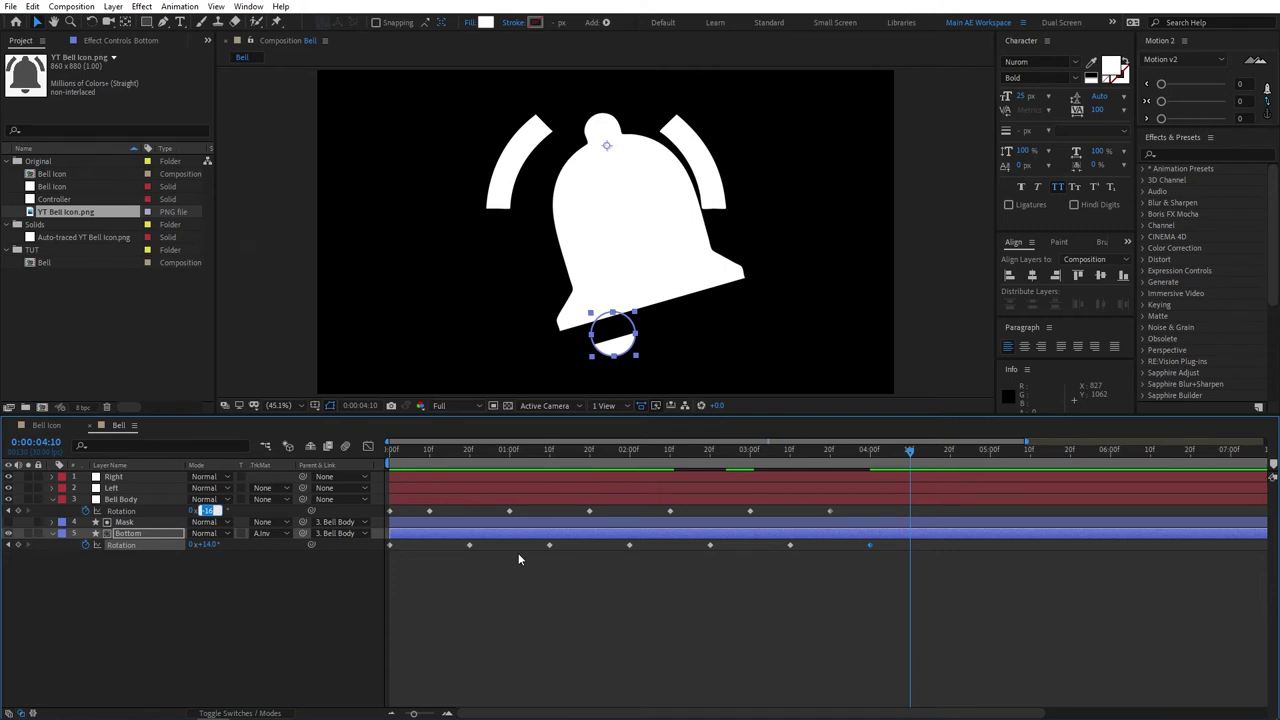
type("12")
key("Return")
Set Bottom rotation to -12° at 4:20.
key("shift+Page_Down")
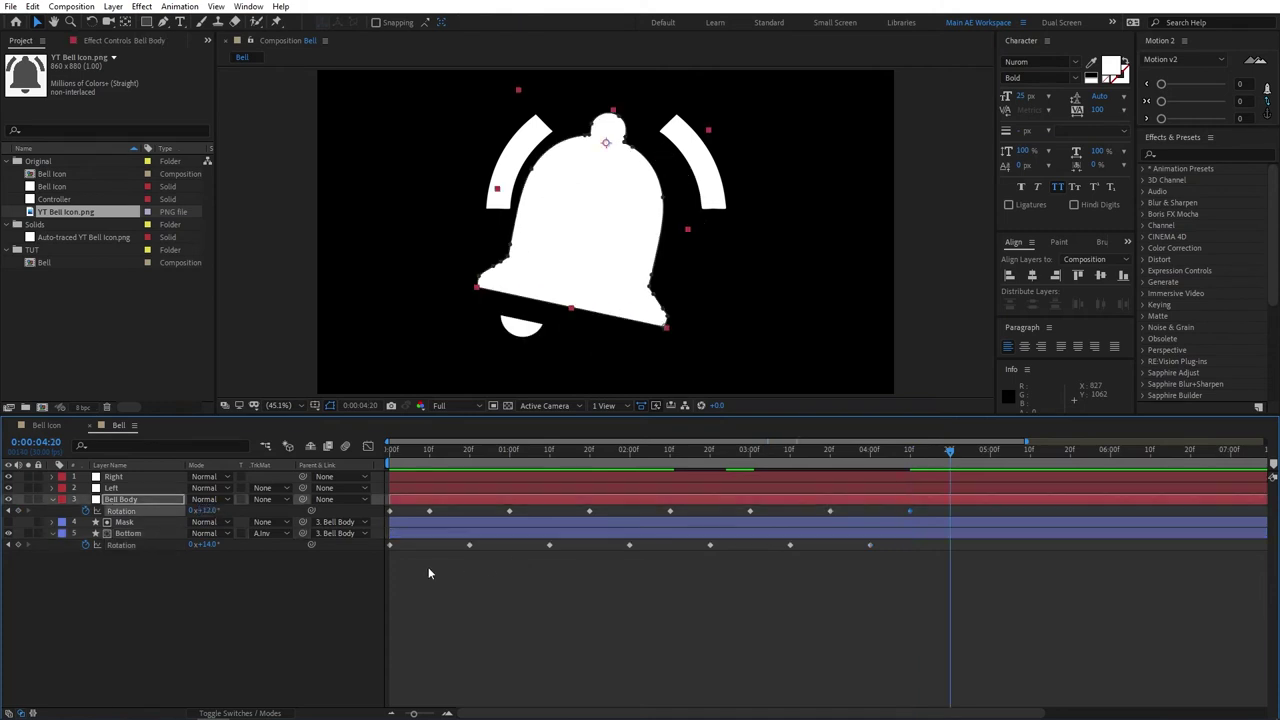
left_click(205, 546)
left_click(205, 546)
type("-12")
key("Return")
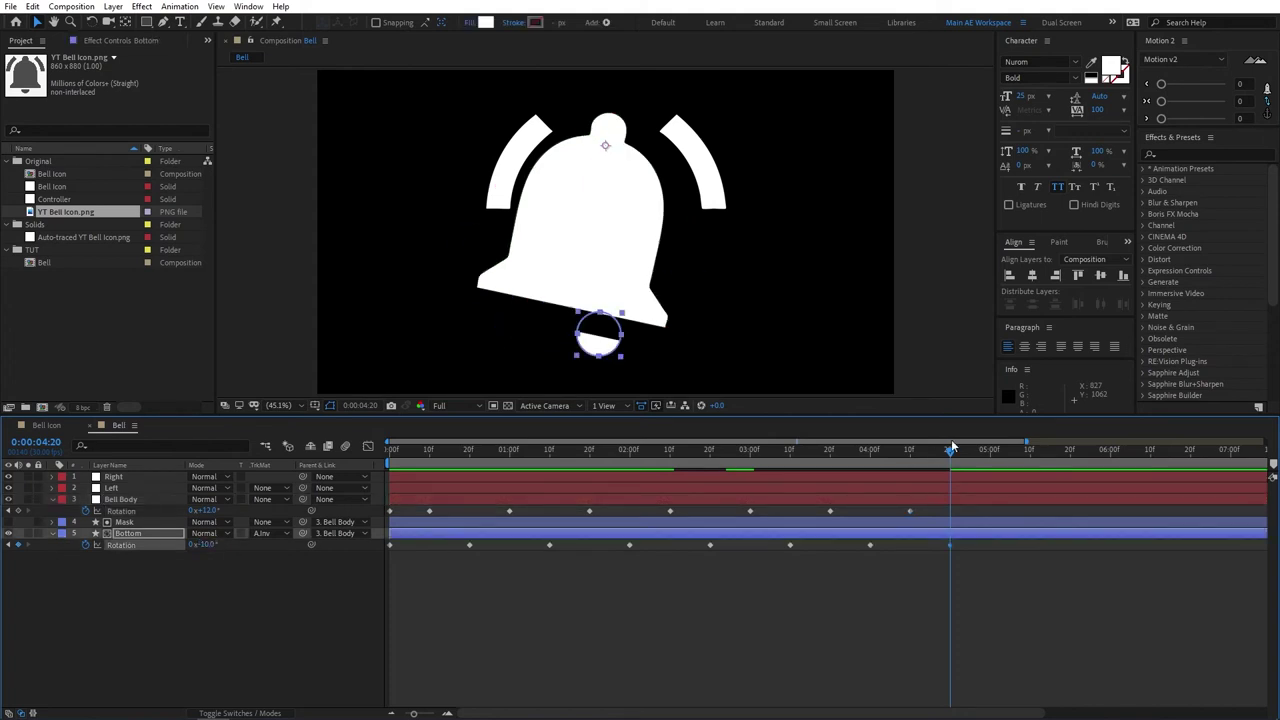
Set Bell Body rotation to -10° at 5:00 and check the swing around it.
key("shift+Page_Down")
left_click(205, 511)
left_click(205, 511)
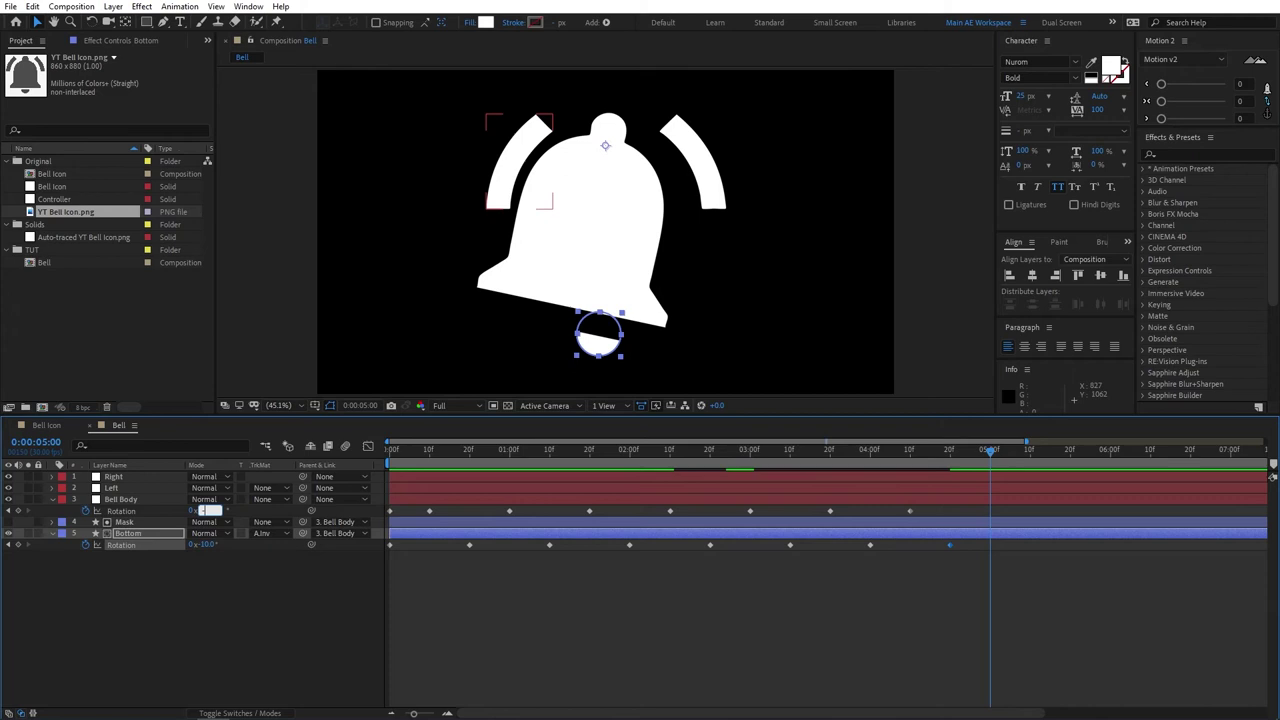
key("ctrl+v")
left_click(908, 458)
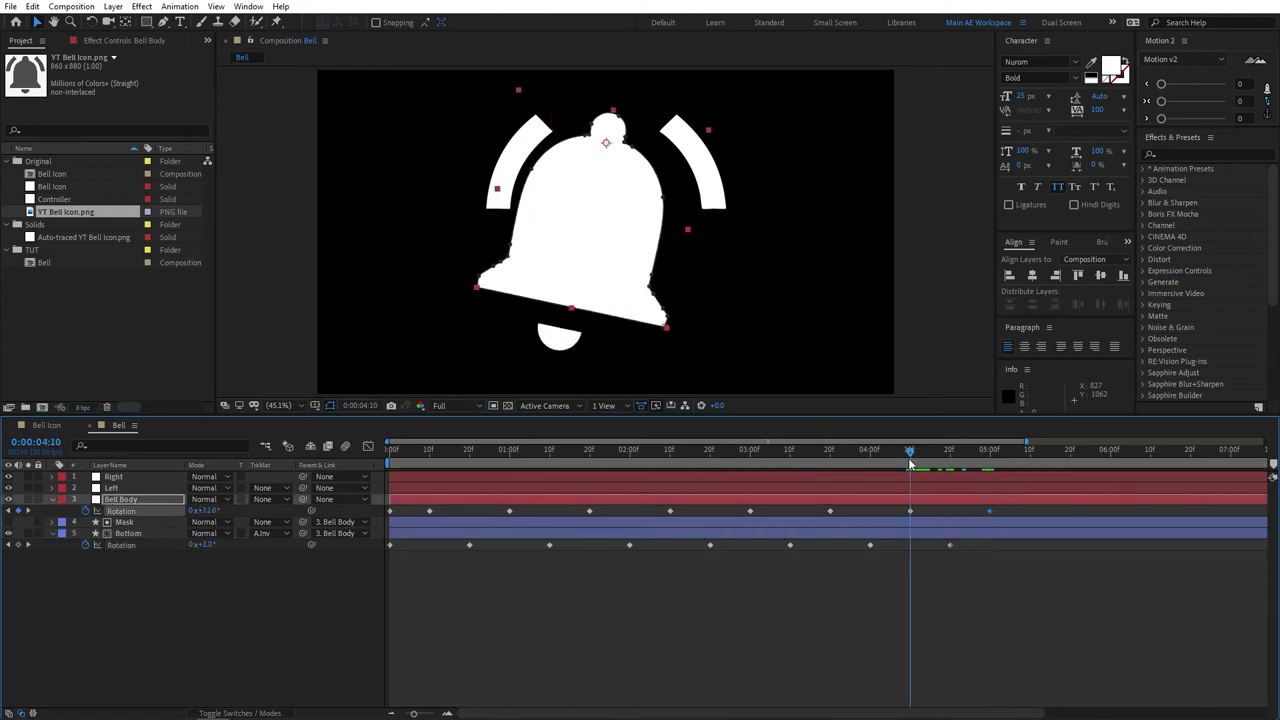
left_click_drag(908, 458, 990, 458)
left_click(210, 511)
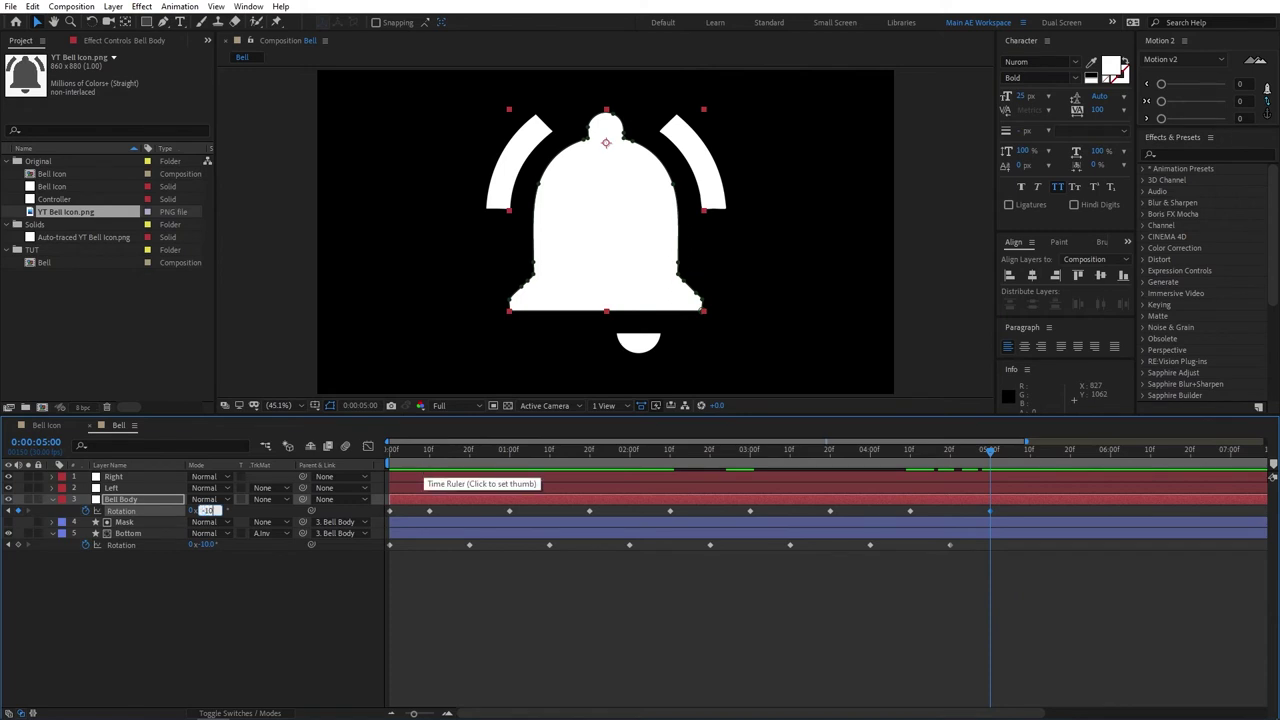
type("-10")
key("Return")
left_click_drag(990, 452, 1030, 452)
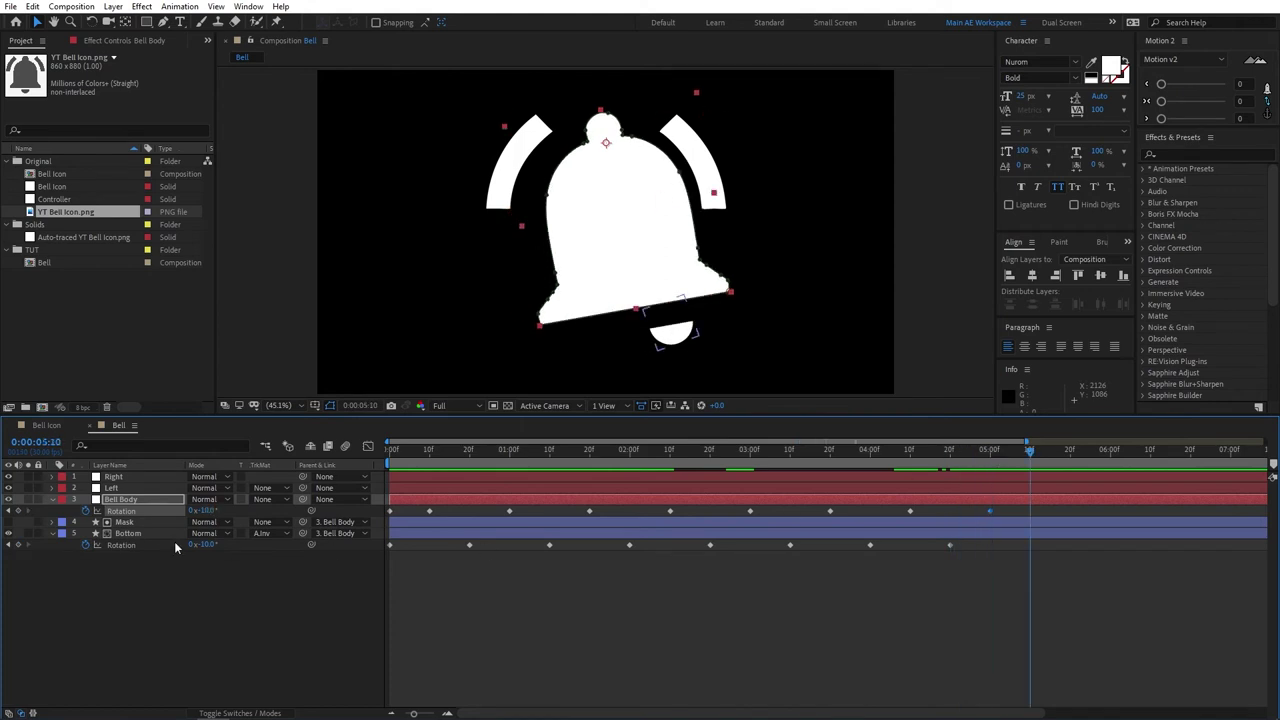
Key Bottom rotation 0° at 5:10 and Bell Body 0° at 5:20.
left_click(205, 545)
type("0")
key("Return")
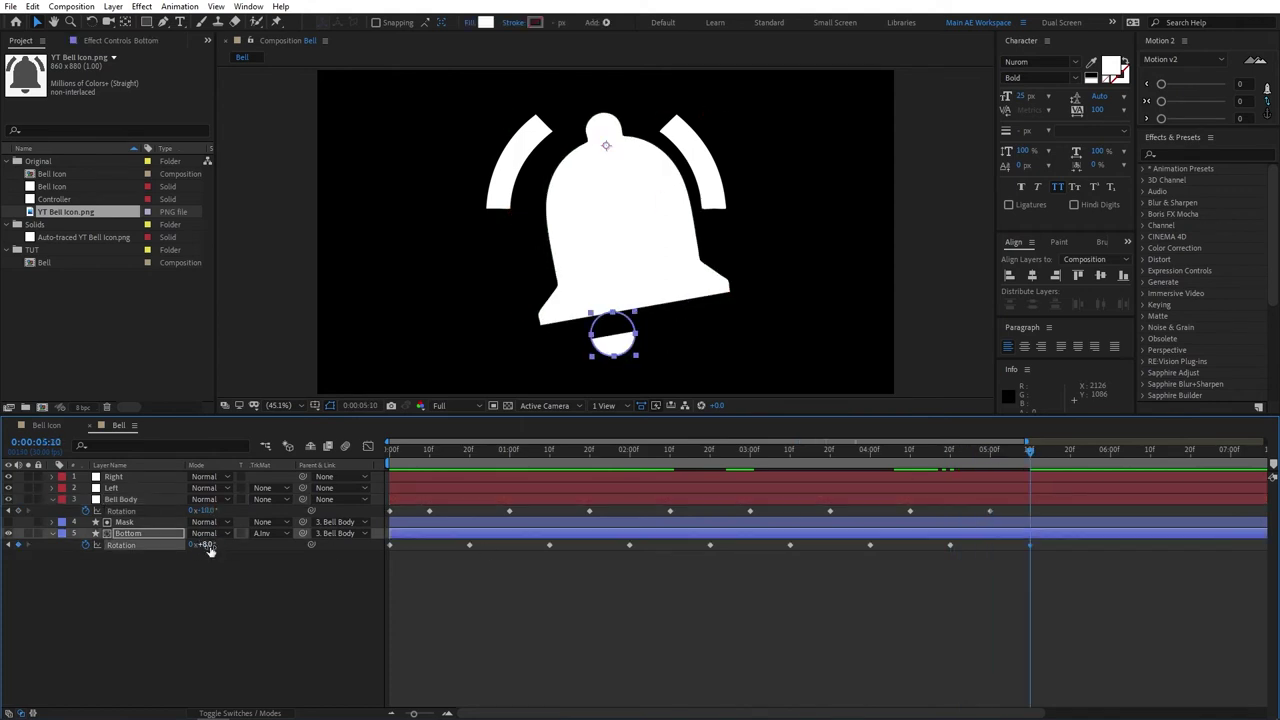
key("shift+Page_Down")
left_click(205, 511)
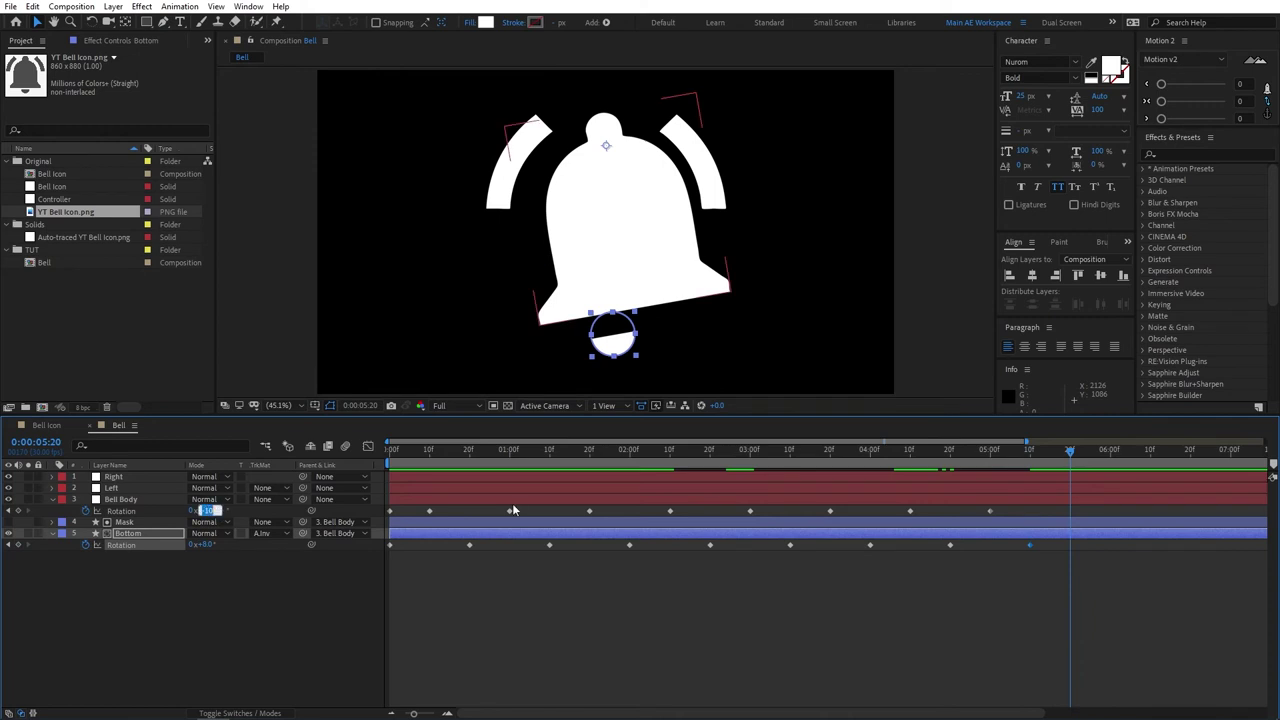
type("0")
key("Return")
Key Bottom rotation 0° at 6:00 and Bell Body -3° at 6:10.
key("shift+Page_Down")
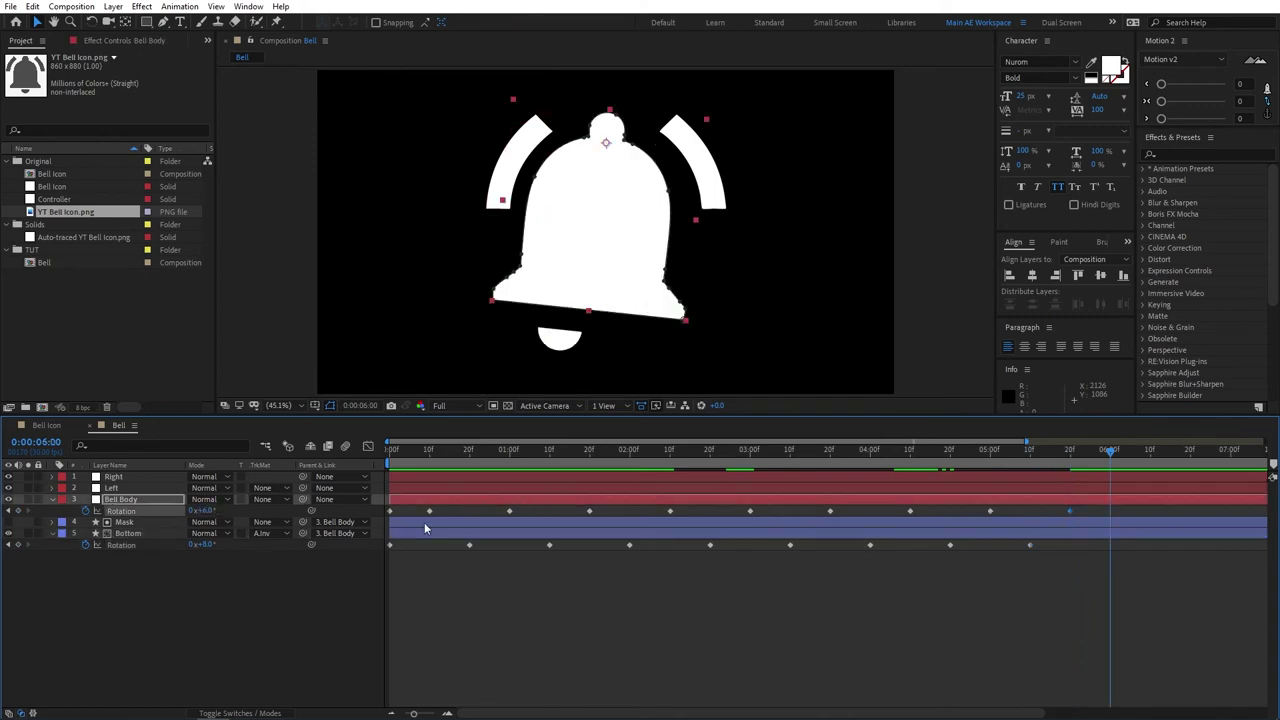
left_click(207, 546)
type("0")
key("Return")
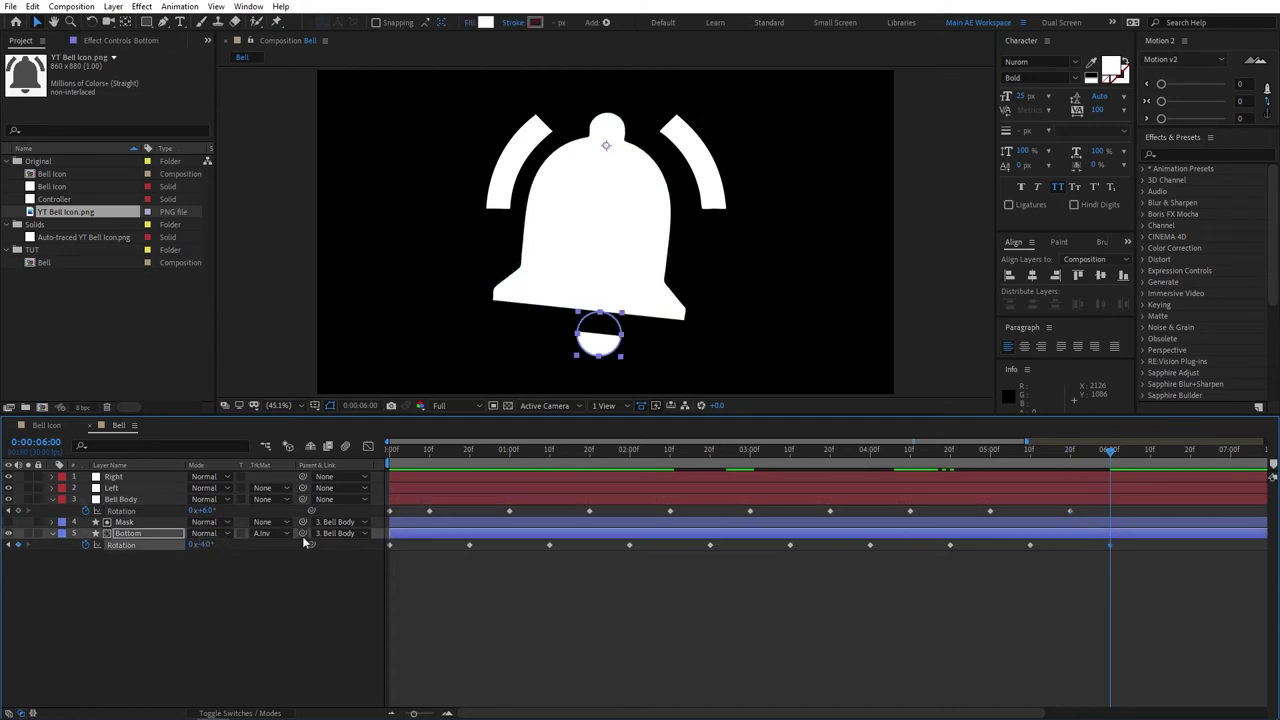
key("shift+Page_Down")
left_click(207, 511)
type("-3")
key("Return")
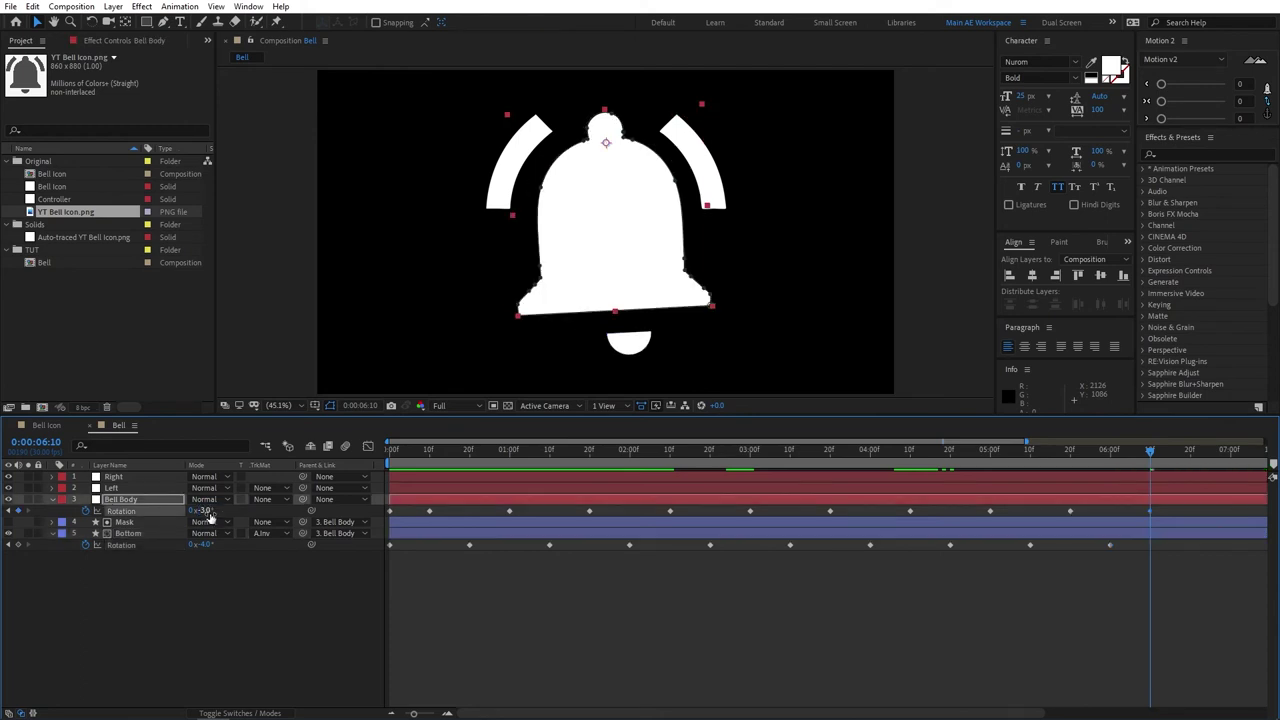
Add Bottom rotation keys at 6:20 and 7:10, and Bell Body 0° at 7:00.
key("minus")
key("shift+Page_Down")
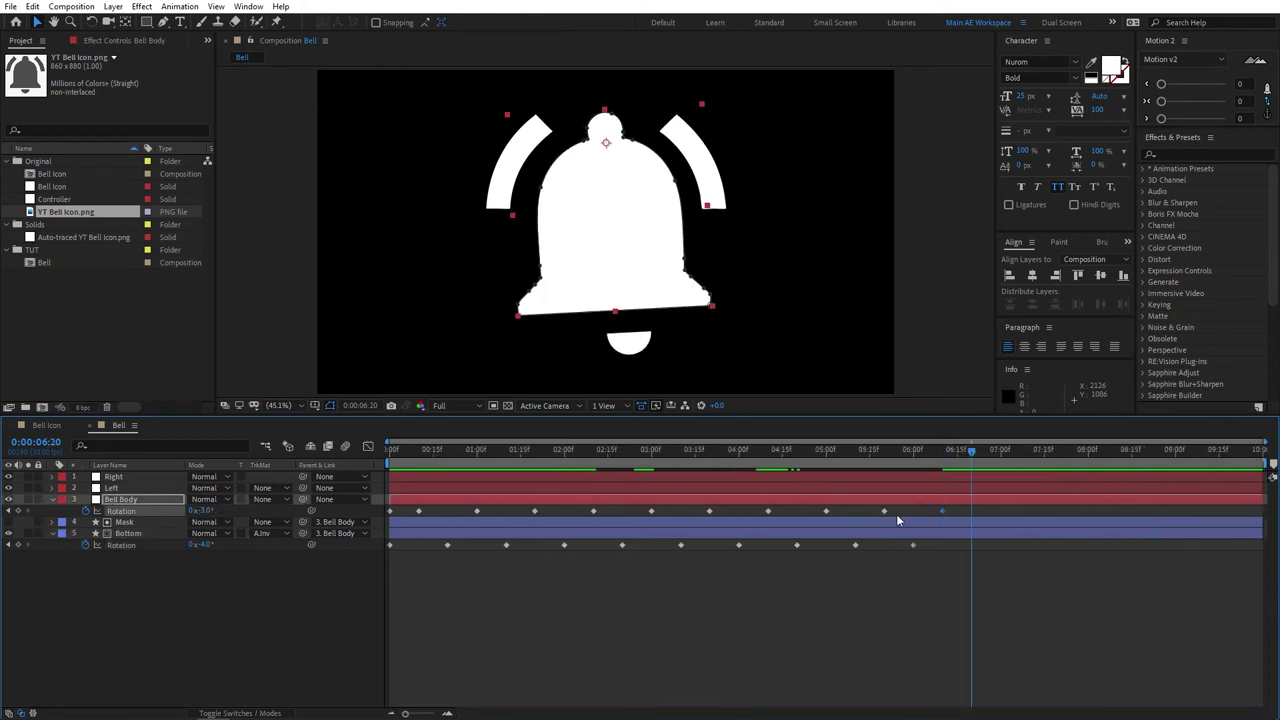
left_click(207, 545)
key("Return")
key("shift+Page_Down")
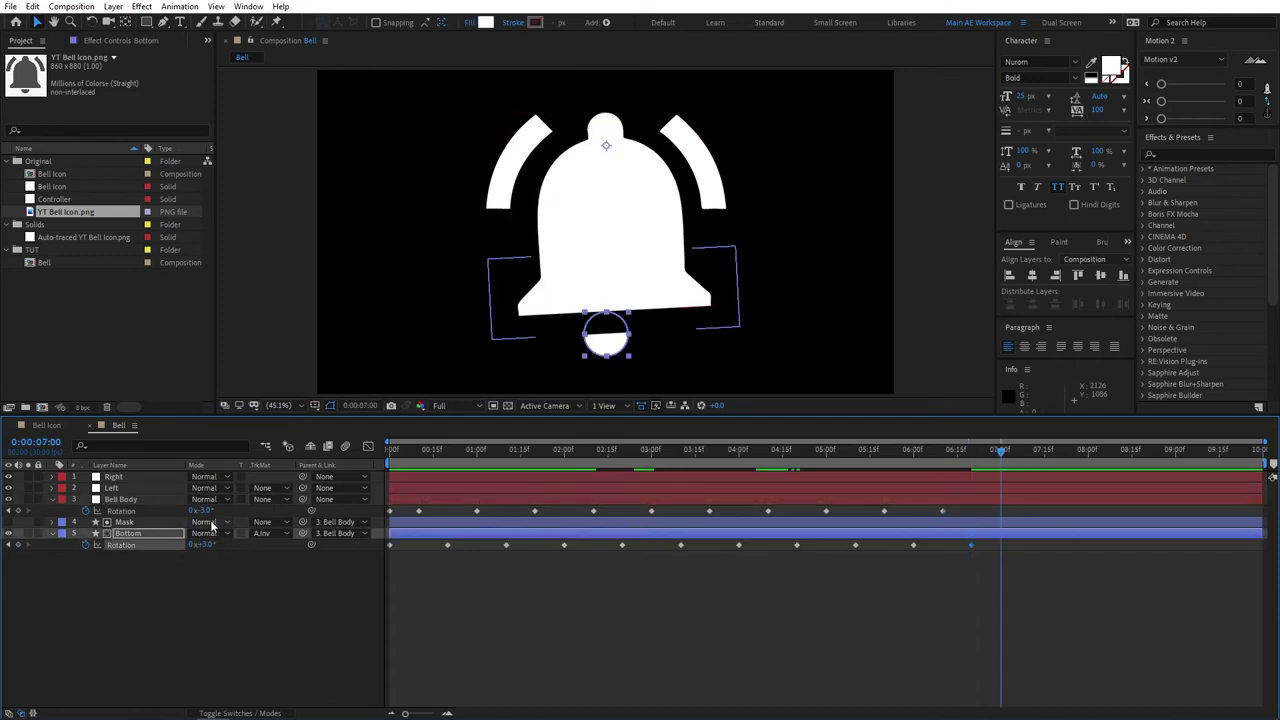
left_click(207, 511)
type("0")
key("Return")
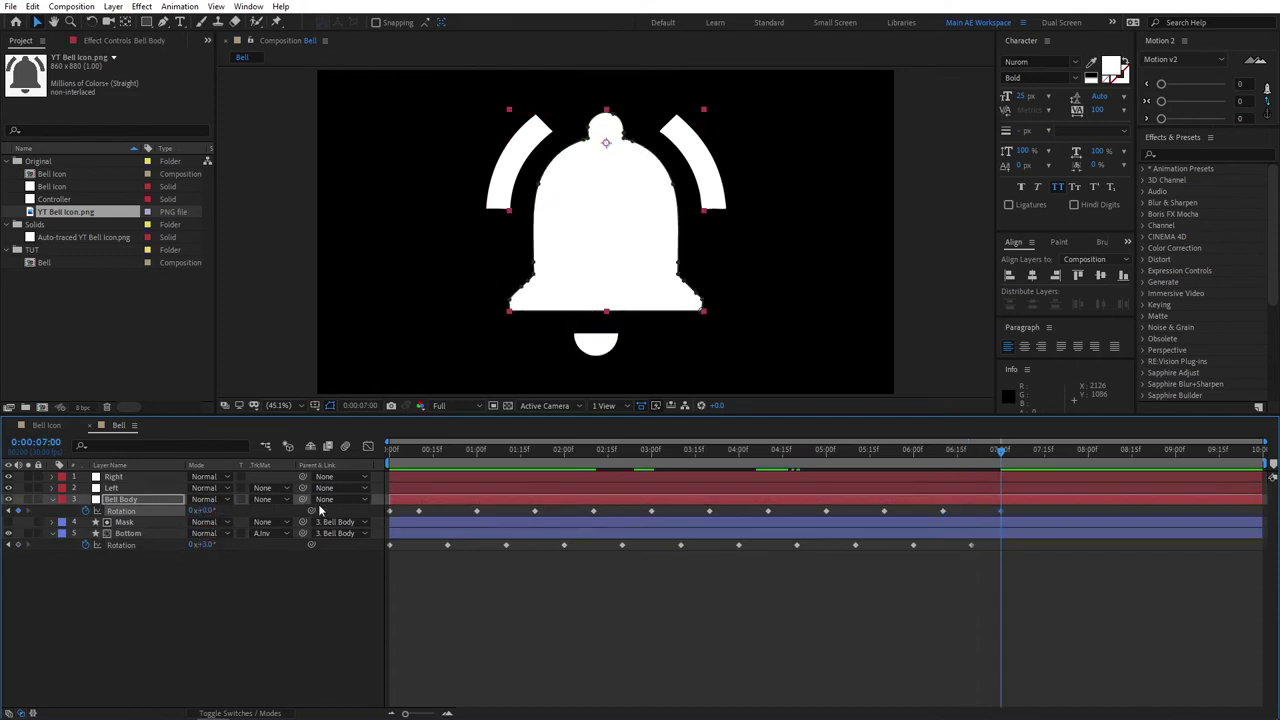
key("shift+Page_Down")
left_click(207, 546)
left_click(207, 546)
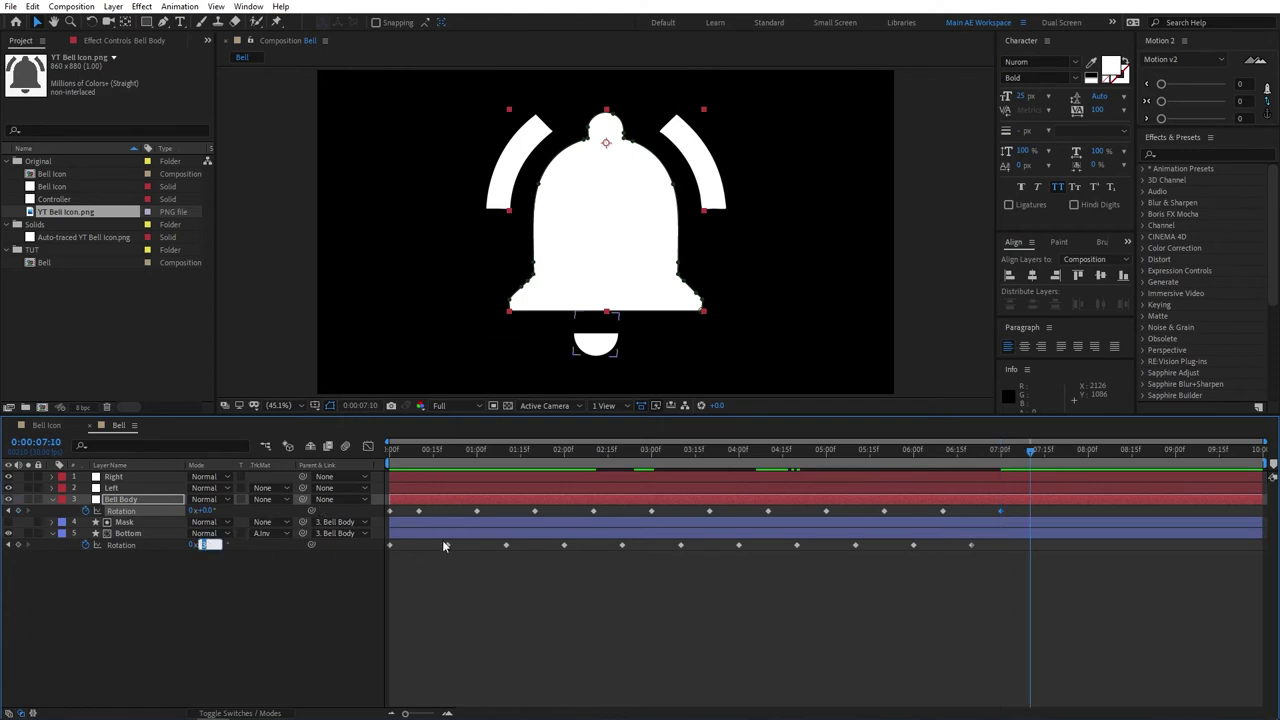
mouse_move(447, 546)
key("Return")
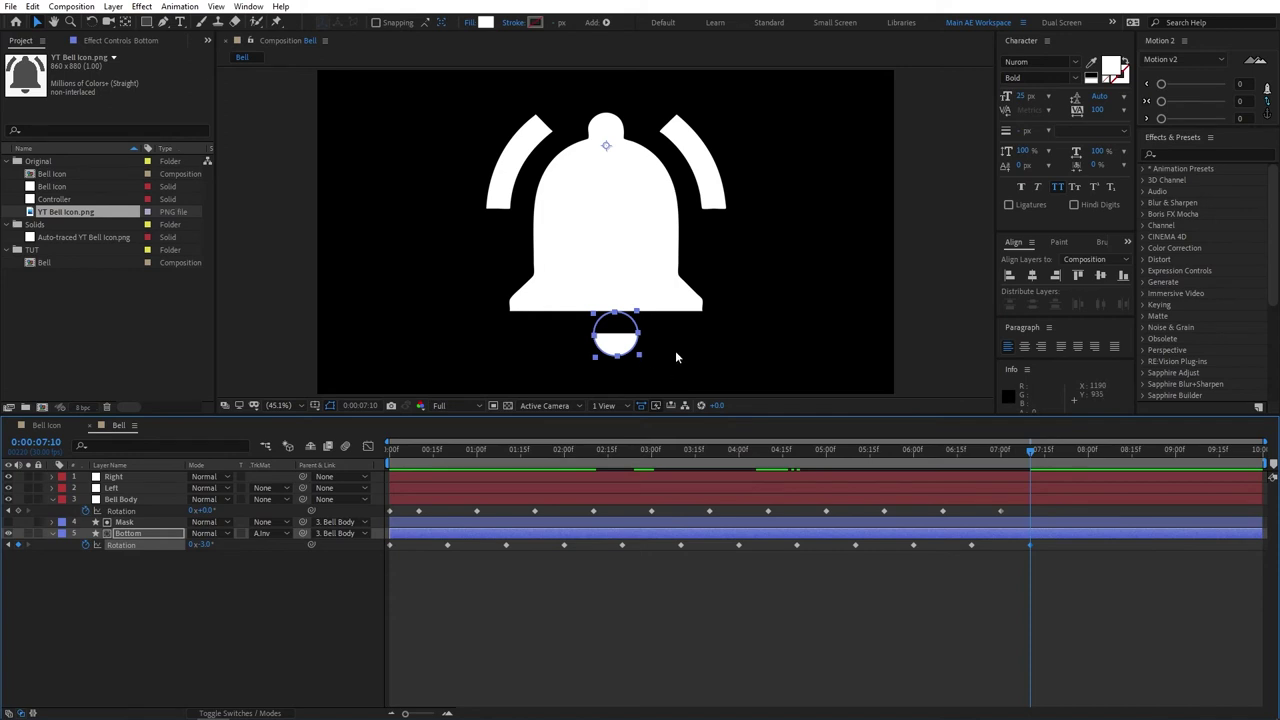
Settle the clapper: Bottom rotation 3° at 7:20 and 0° at 8:00.
key("shift+Page_Down")
left_click(207, 545)
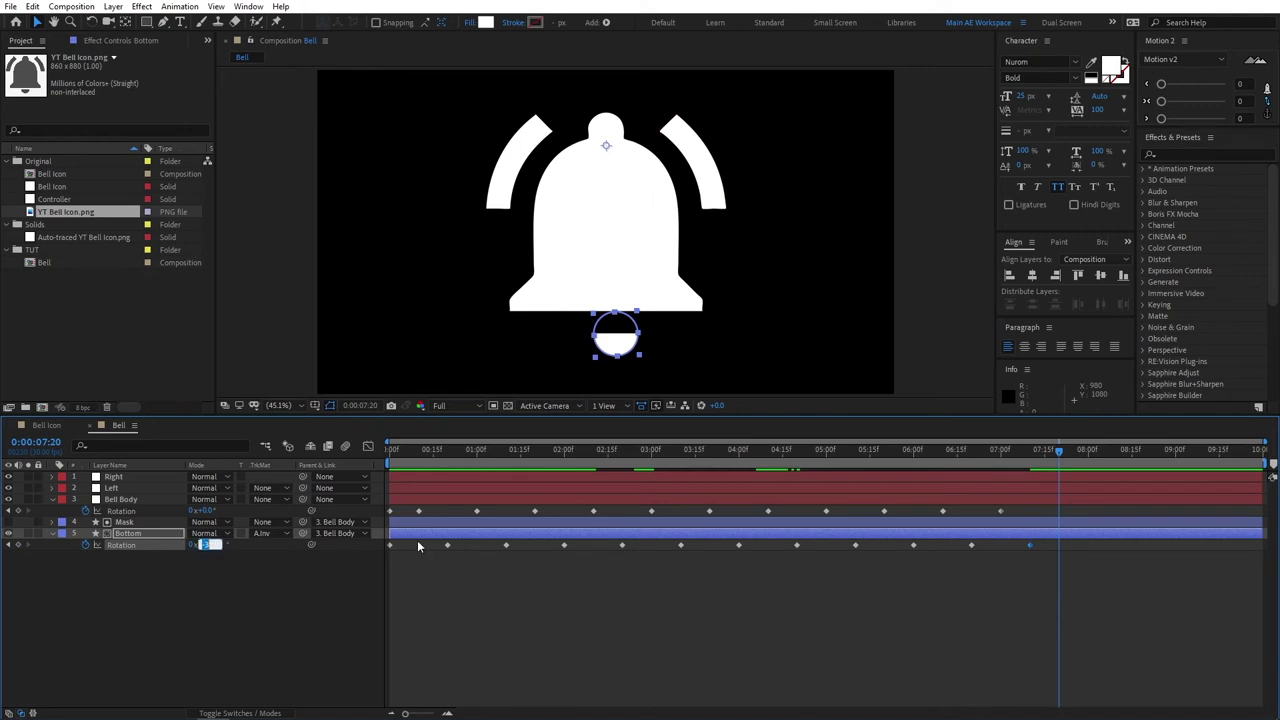
type("3")
key("Return")
key("shift+Page_Down")
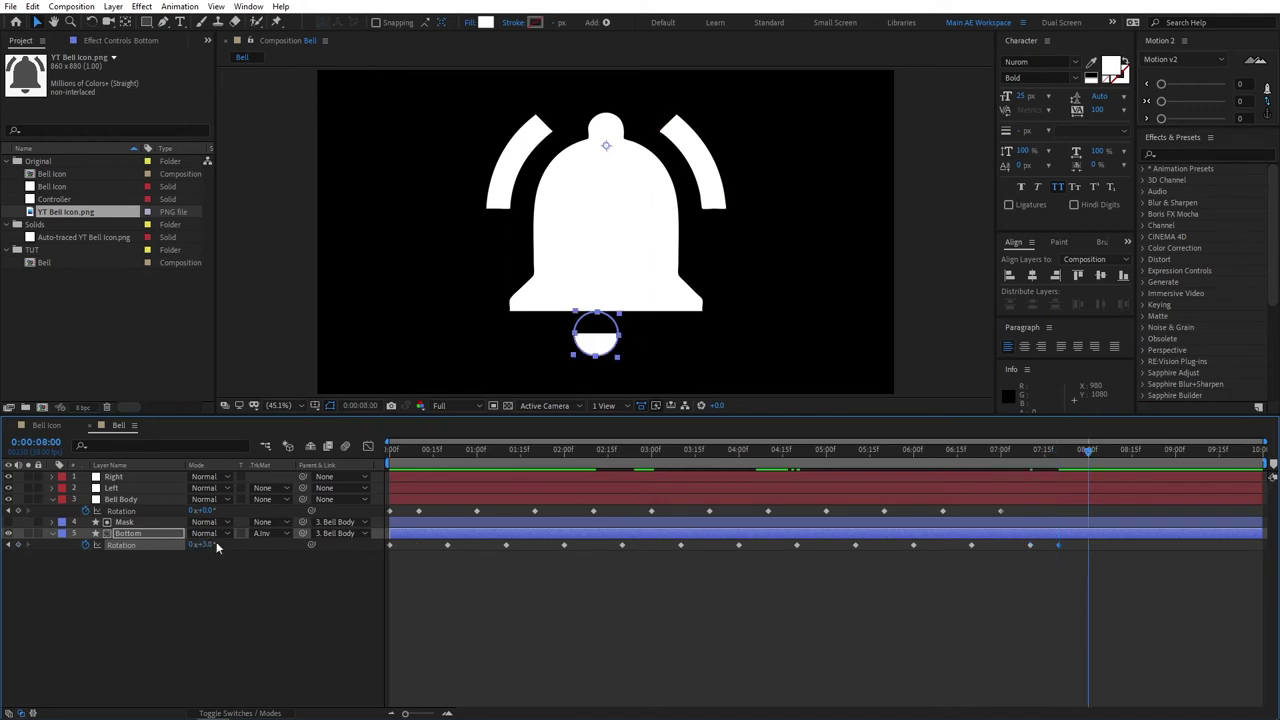
left_click(216, 544)
type("0")
key("Return")
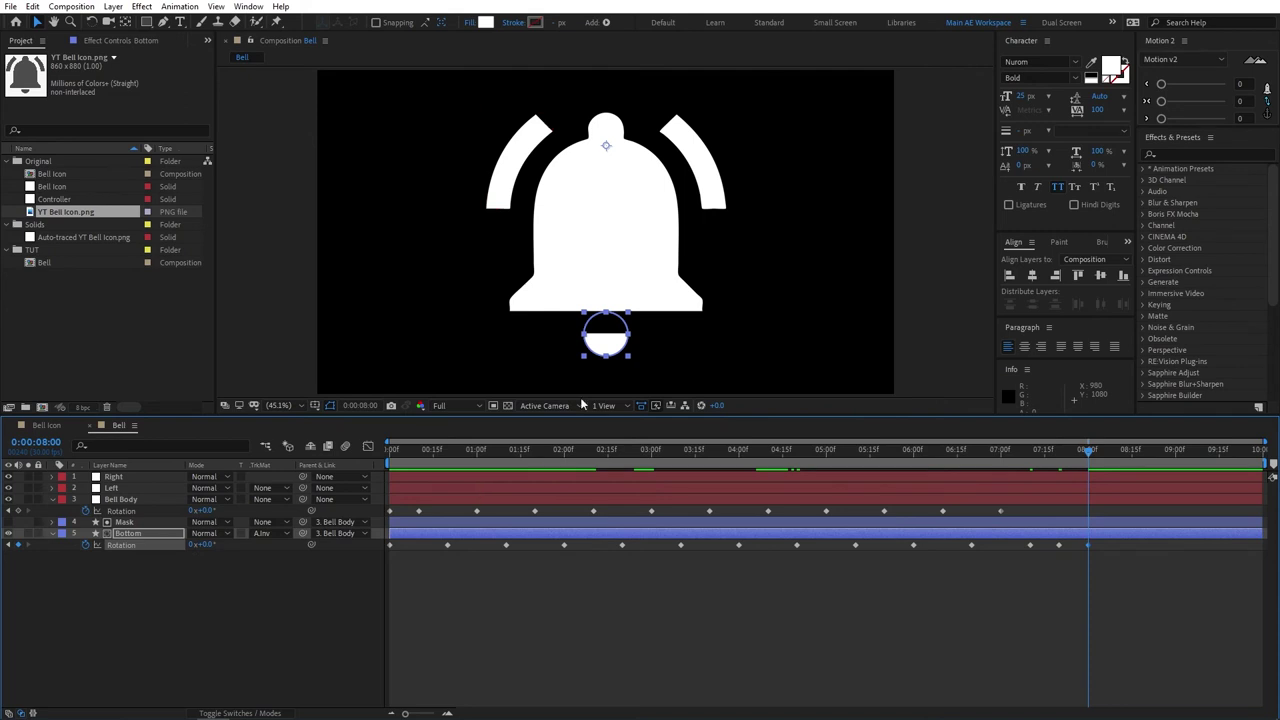
key("shift+Page_Up")
Hide the Right and Left side arc layers and preview the bell swing alone.
left_click_drag(1045, 460, 388, 468)
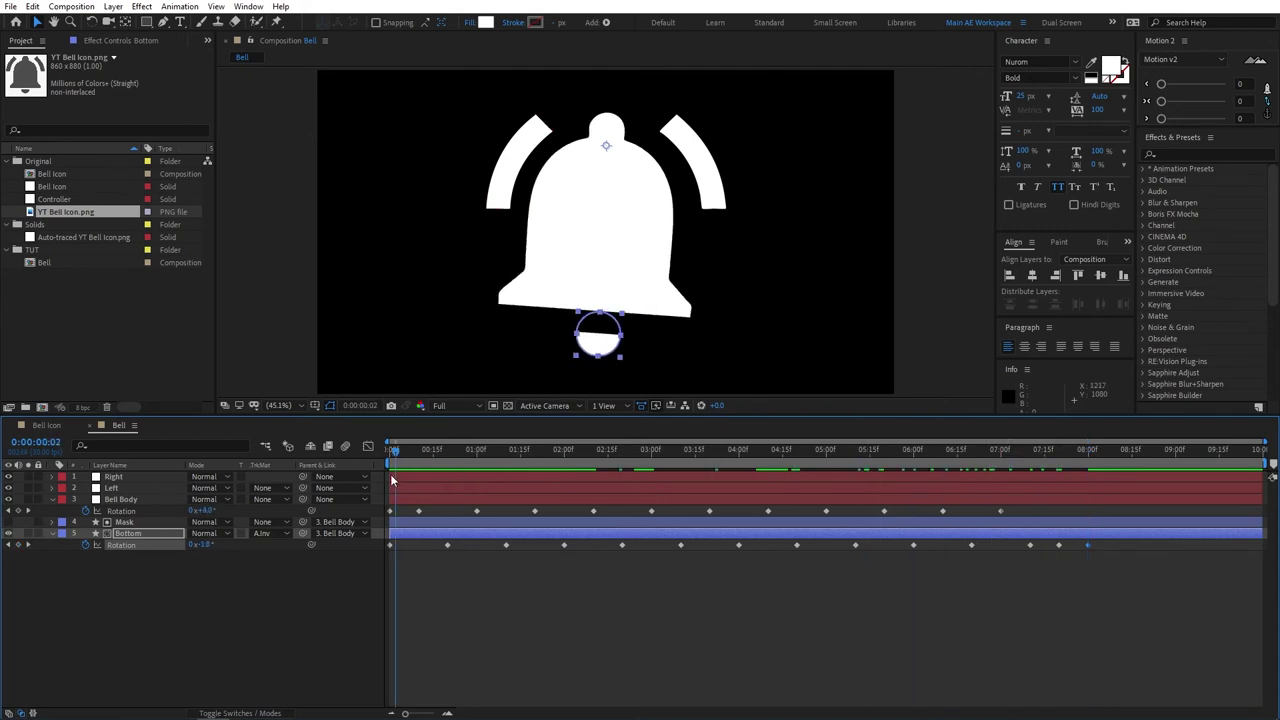
key("space")
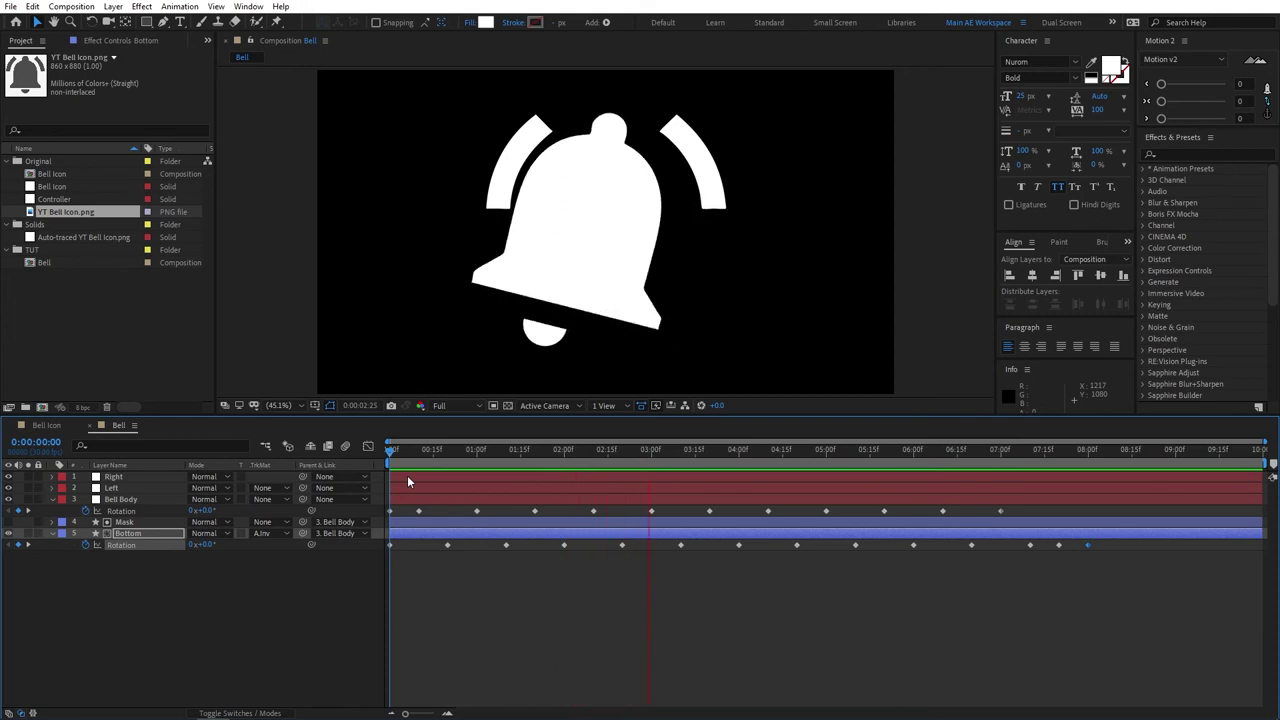
key("space")
left_click_drag(8, 476, 8, 488)
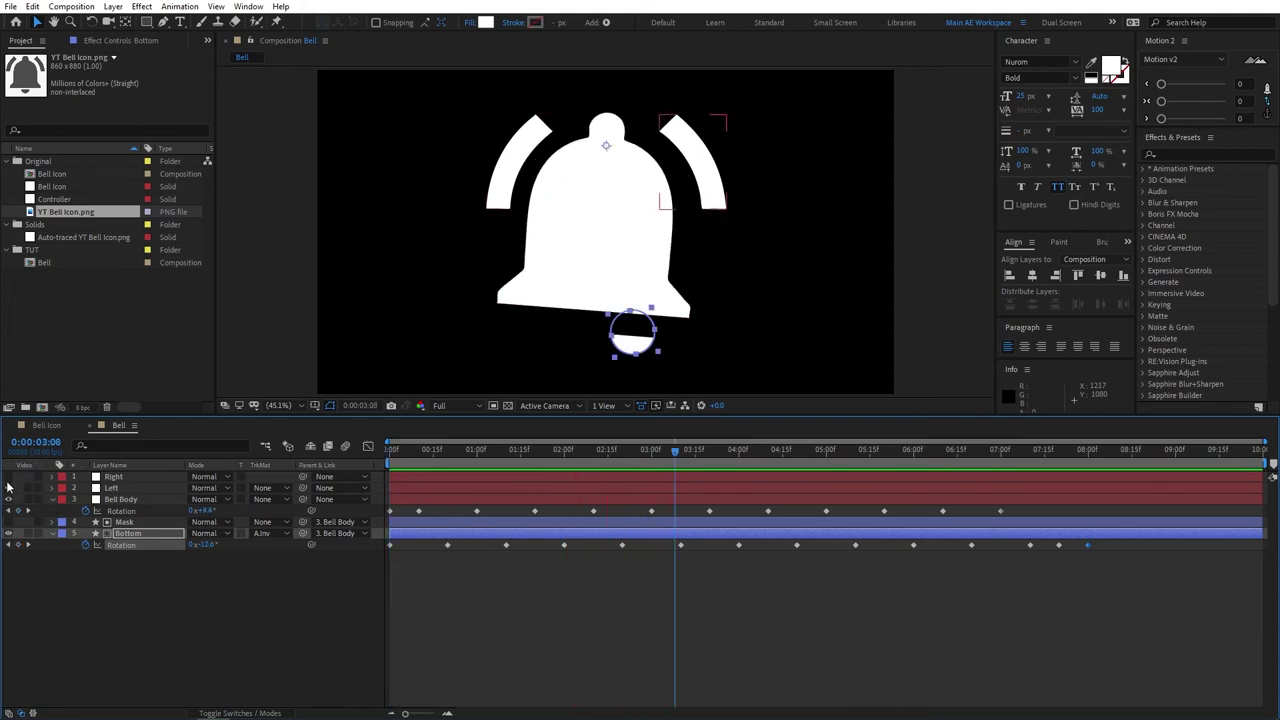
left_click(695, 518)
key("space")
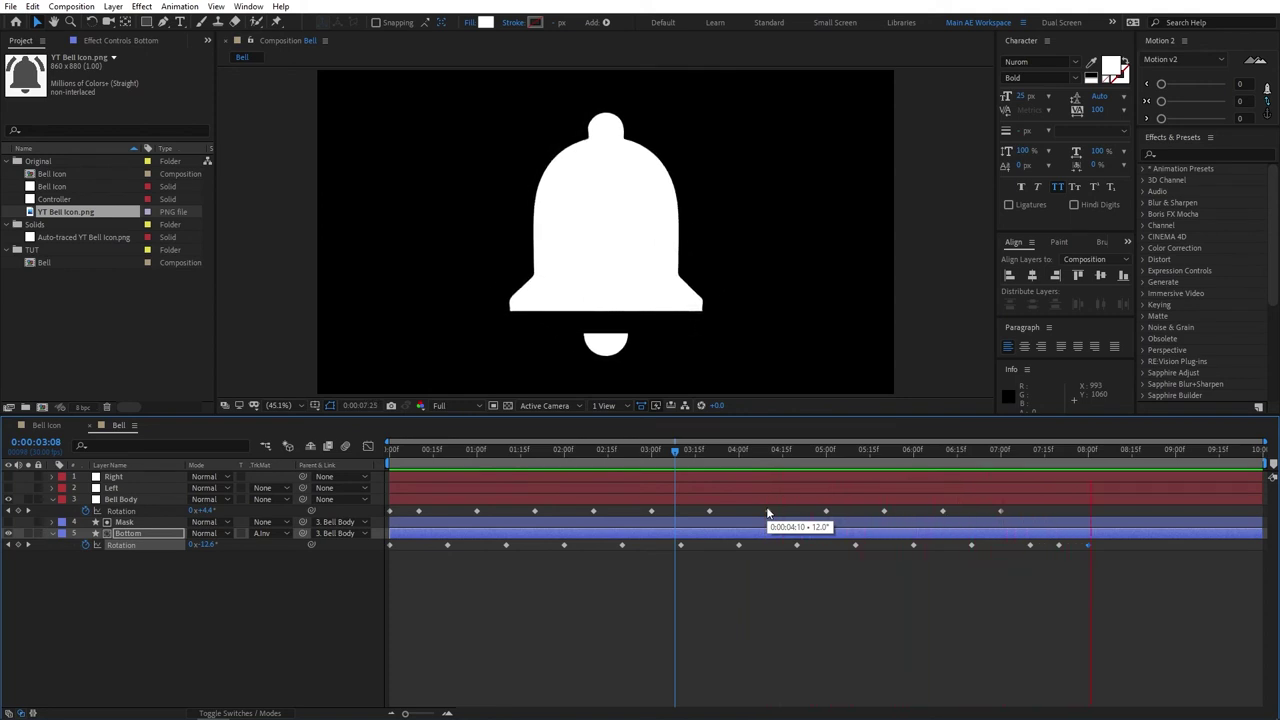
key("space")
Apply Easy Ease (F9) to all Bell Body and Bottom rotation keyframes and preview.
left_click_drag(1119, 577, 383, 518)
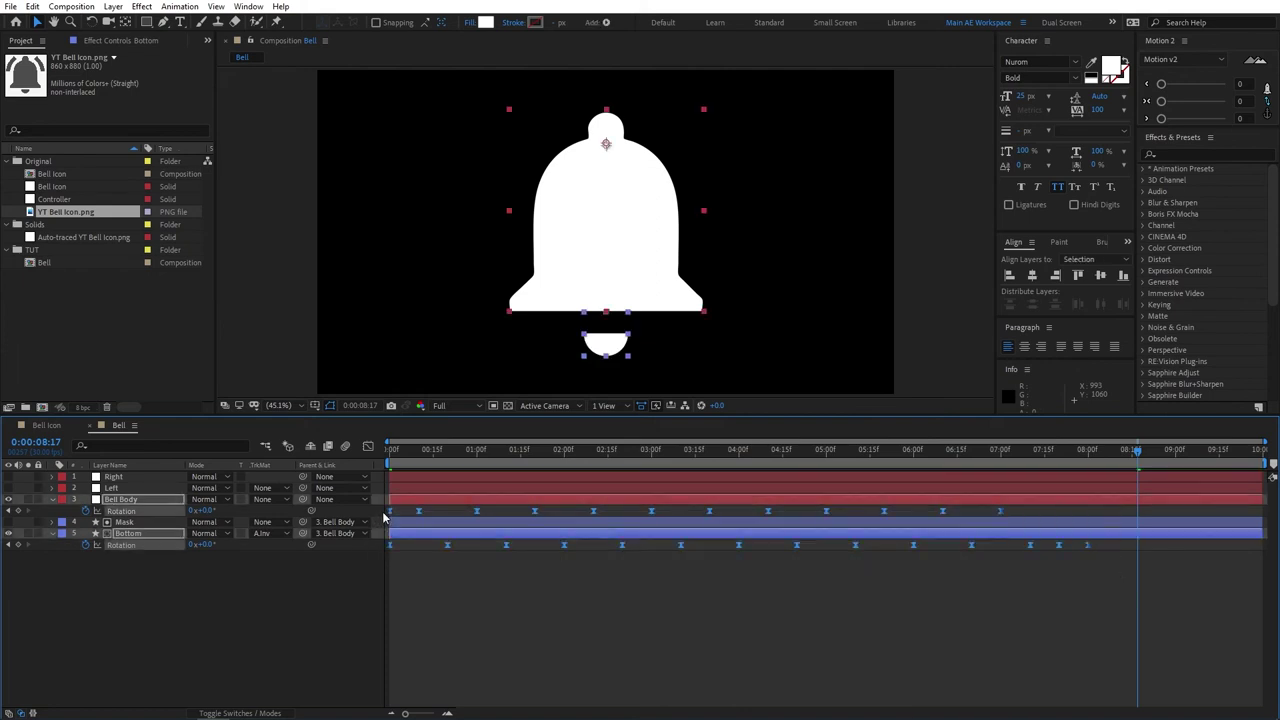
key("F9")
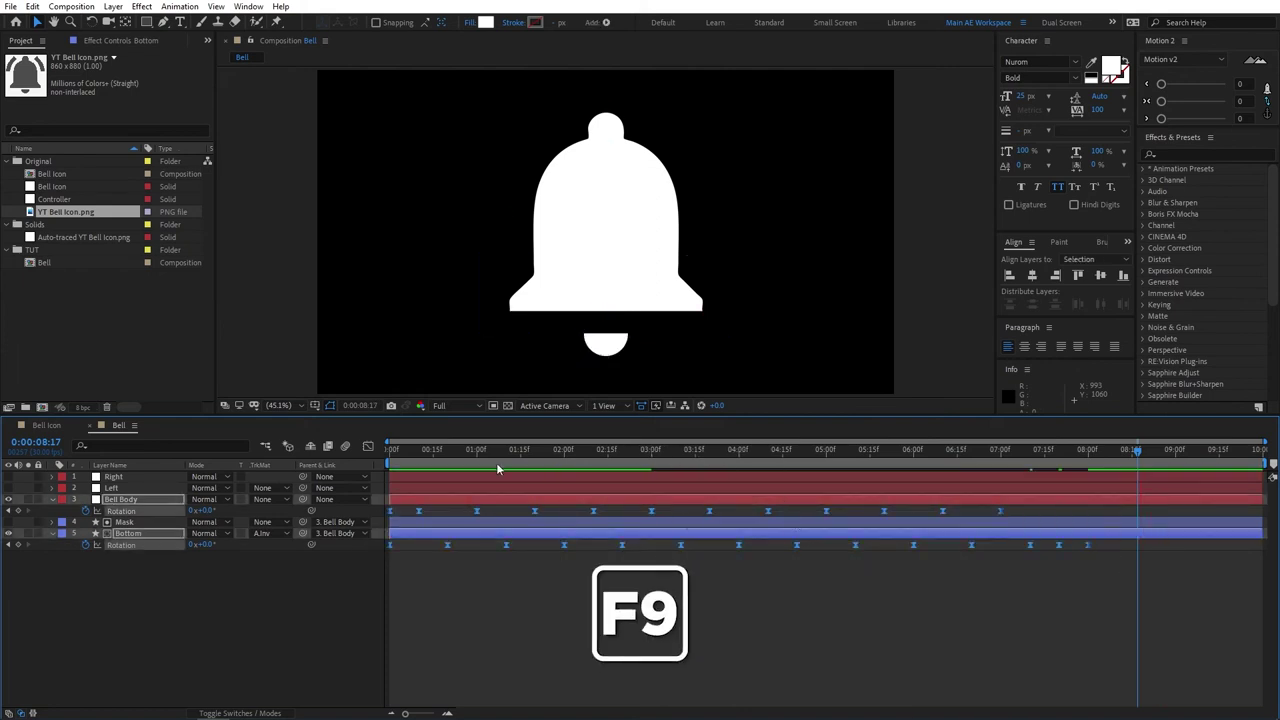
left_click(471, 464)
key("space")
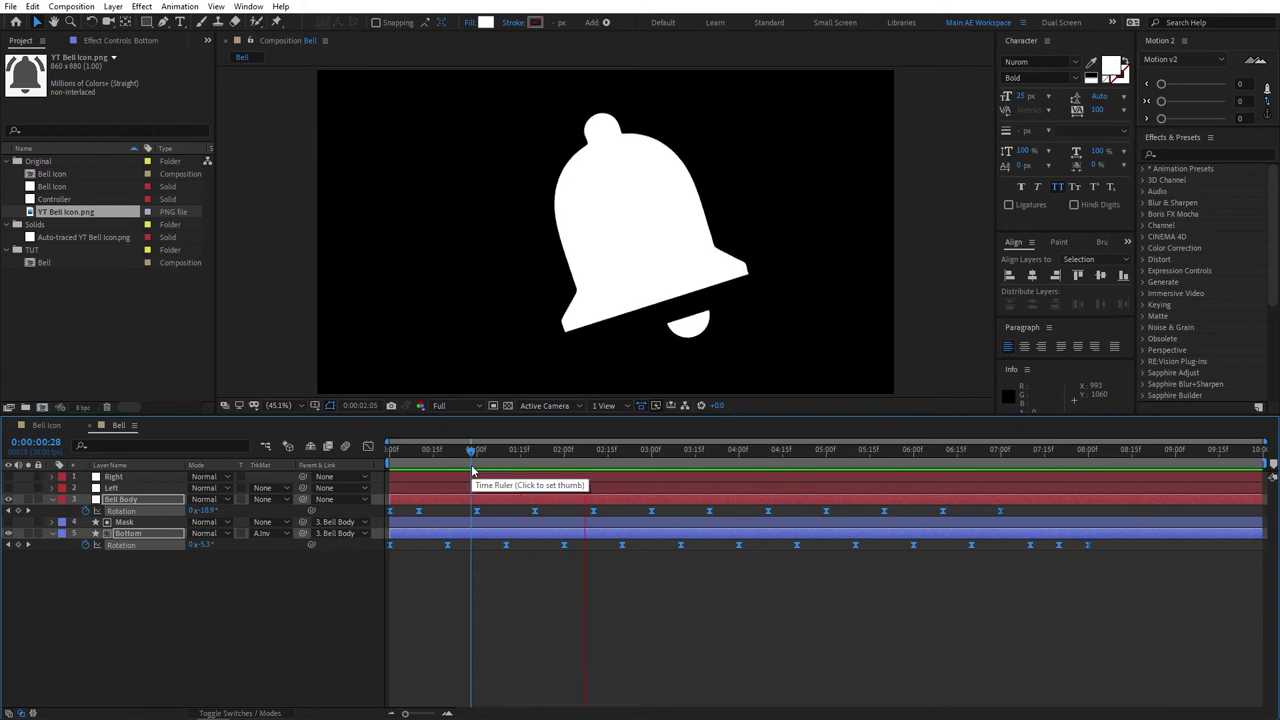
key("space")
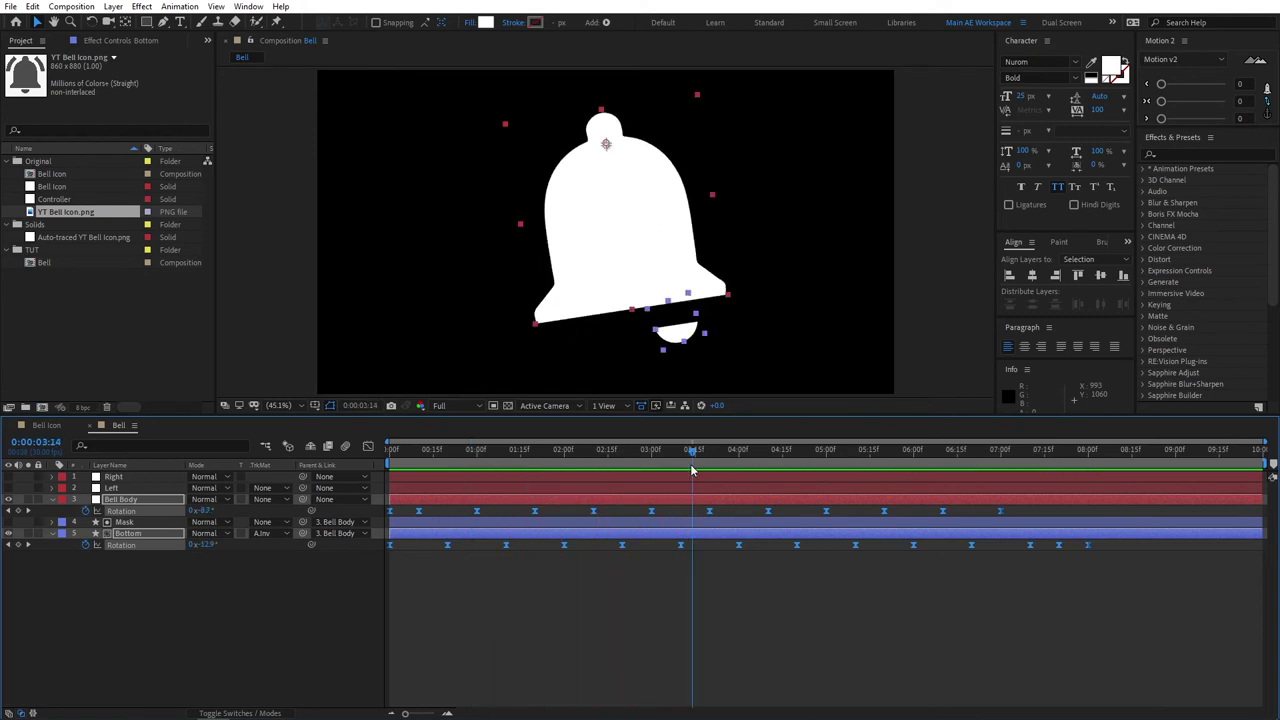
left_click_drag(692, 470, 657, 462)
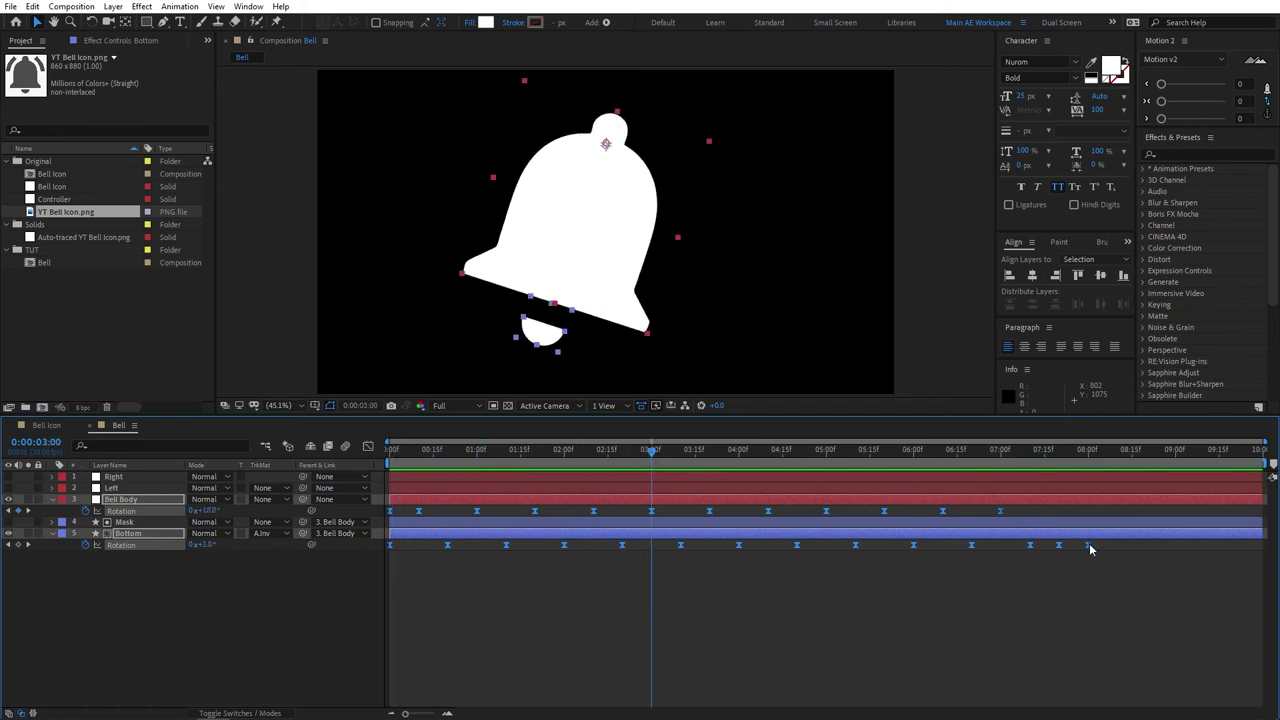
mouse_move(1091, 548)
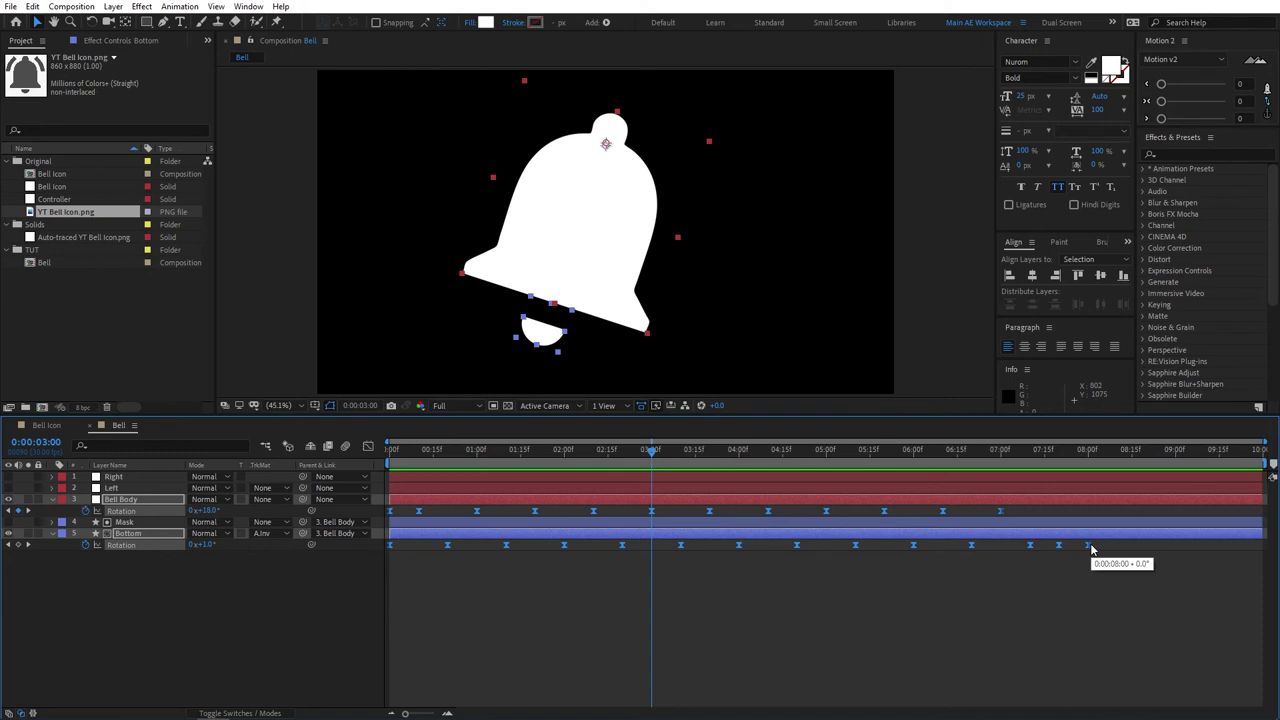
key("alt")
left_click_drag(1090, 550, 652, 544)
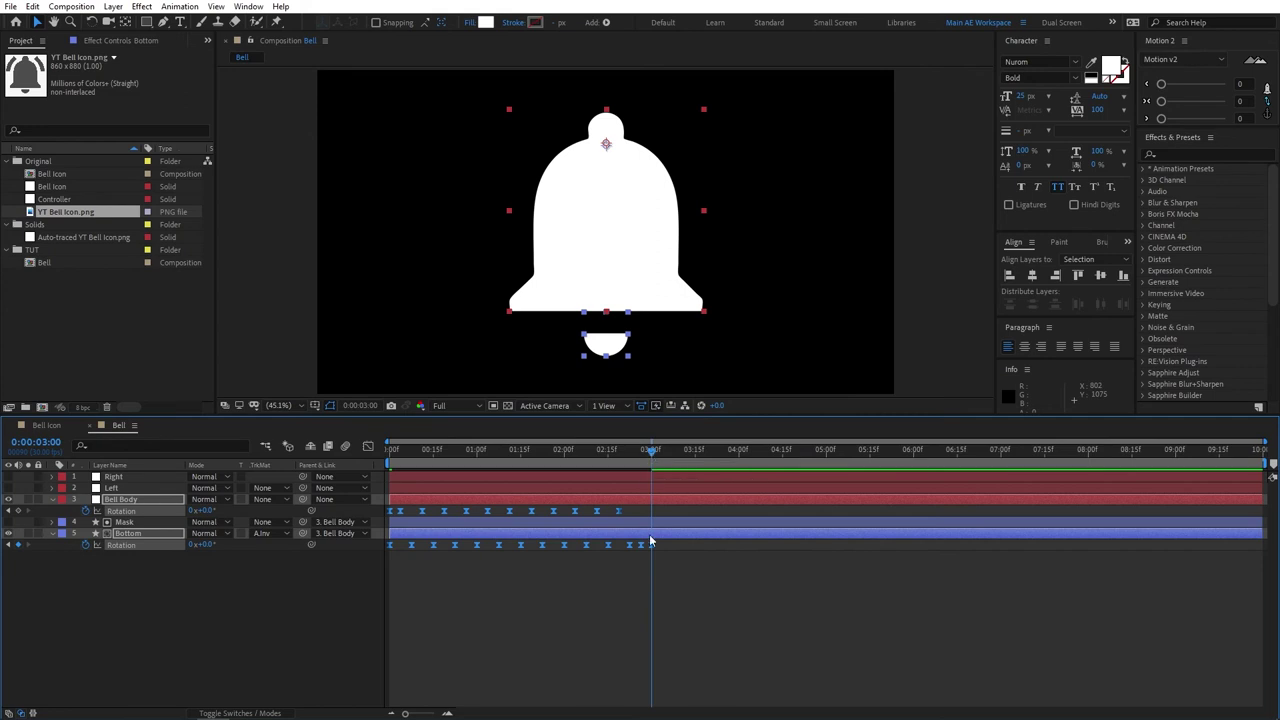
left_click_drag(651, 451, 362, 454)
key("space")
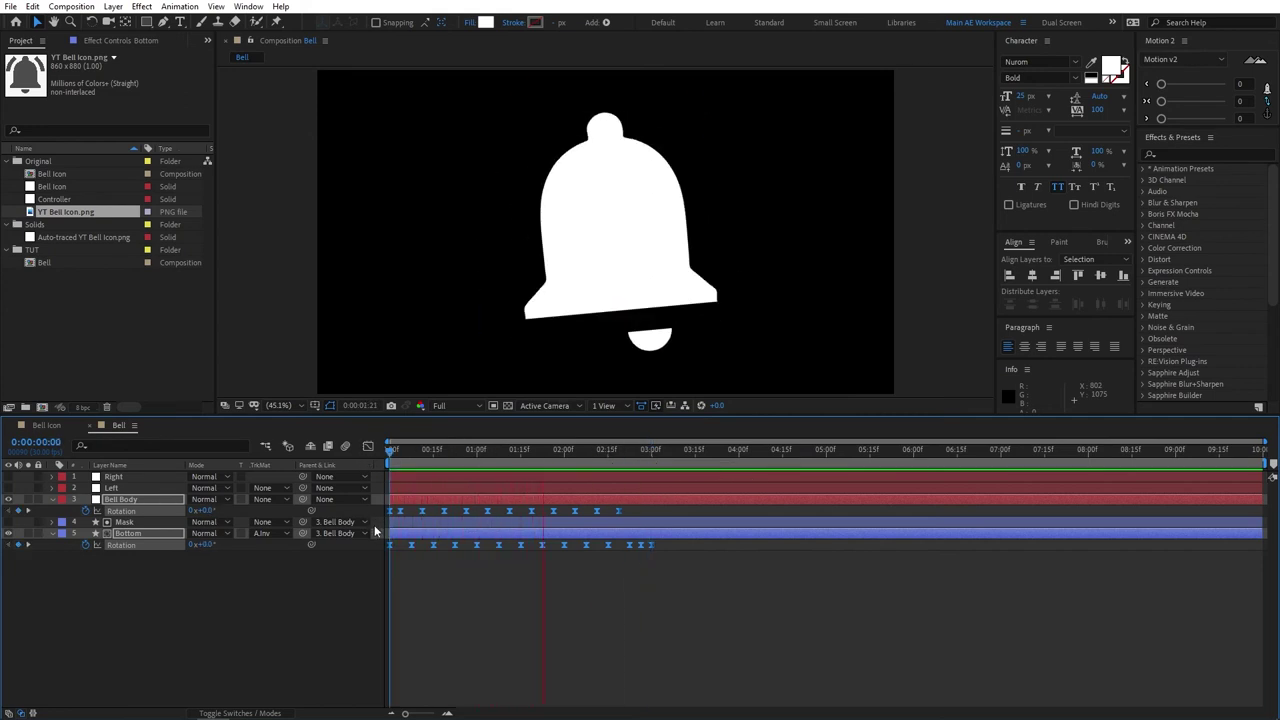
key("space")
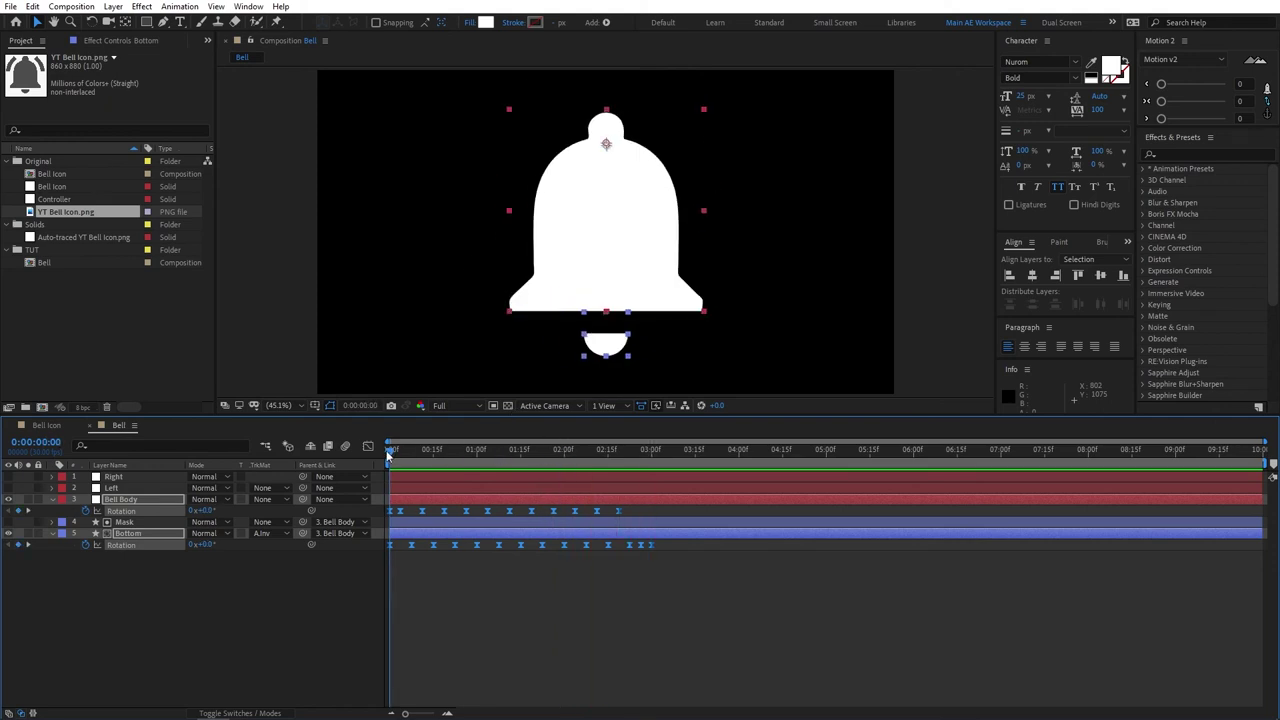
key("space")
key("space")
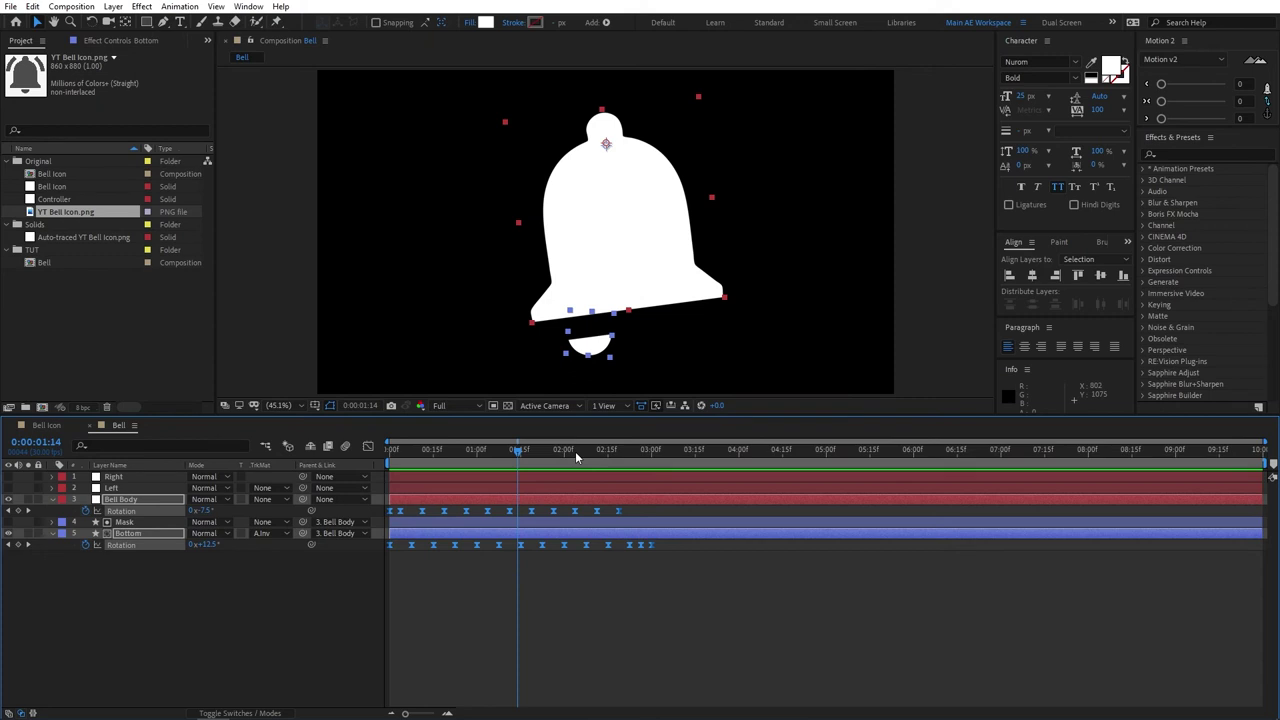
left_click(616, 460)
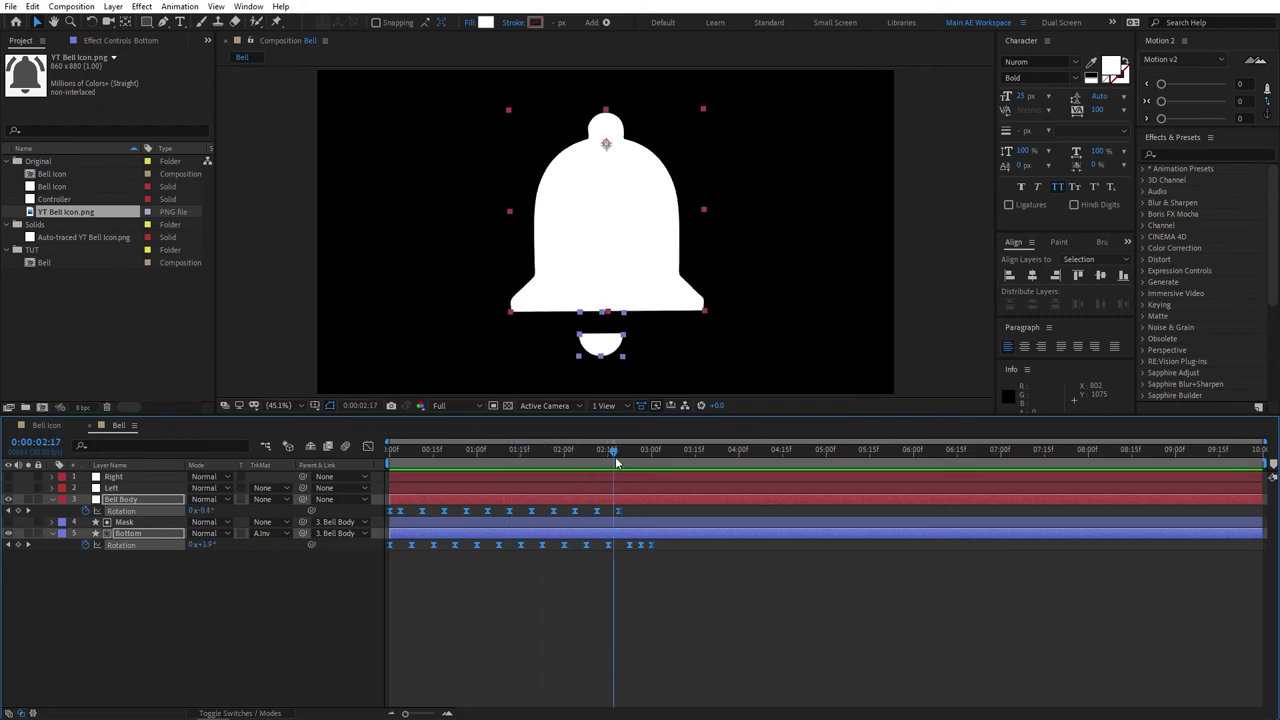
key("space")
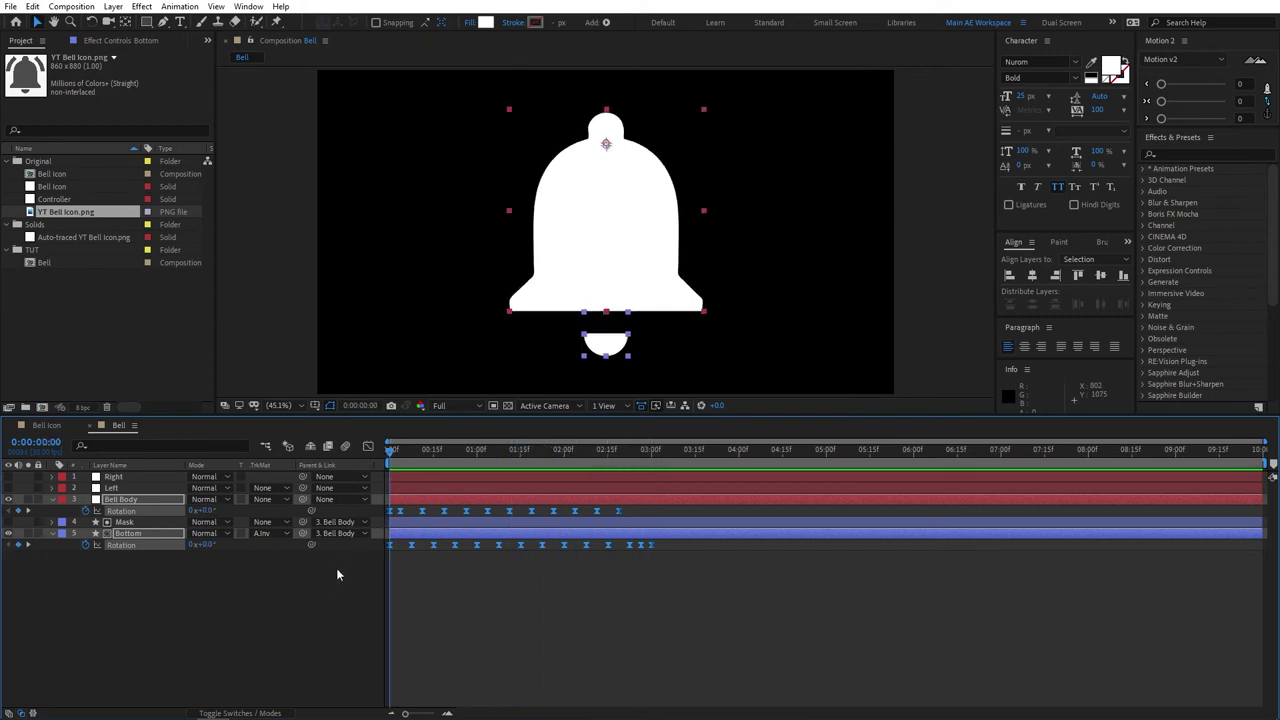
Show Position for the Left and Right arc layers and turn on their Position stopwatches.
left_click(336, 568)
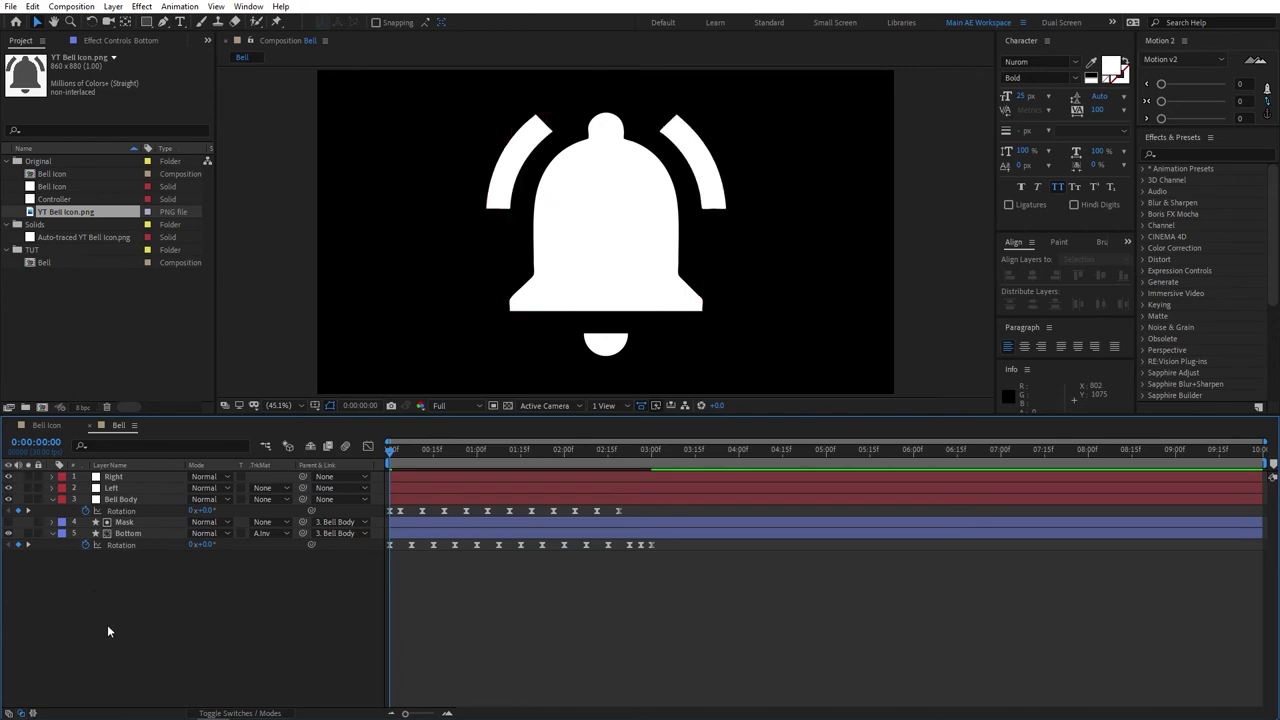
left_click(112, 488)
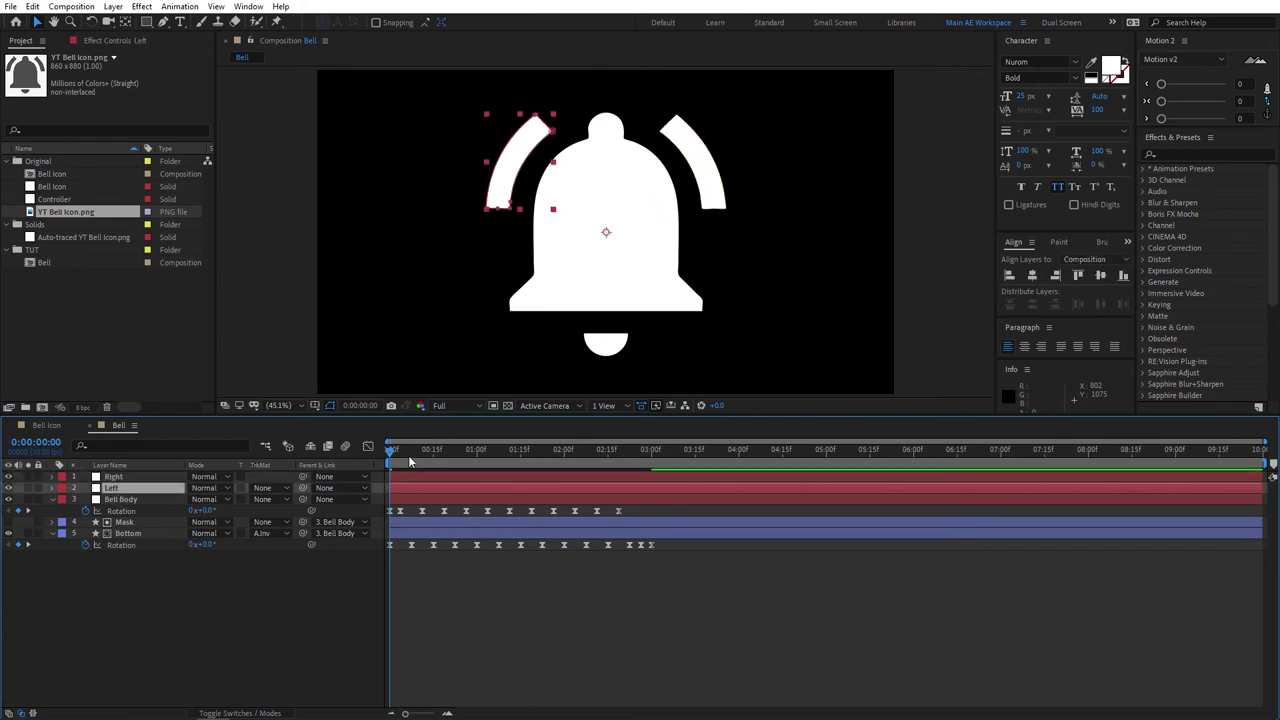
left_click_drag(408, 452, 391, 453)
left_click(158, 649)
left_click(130, 478)
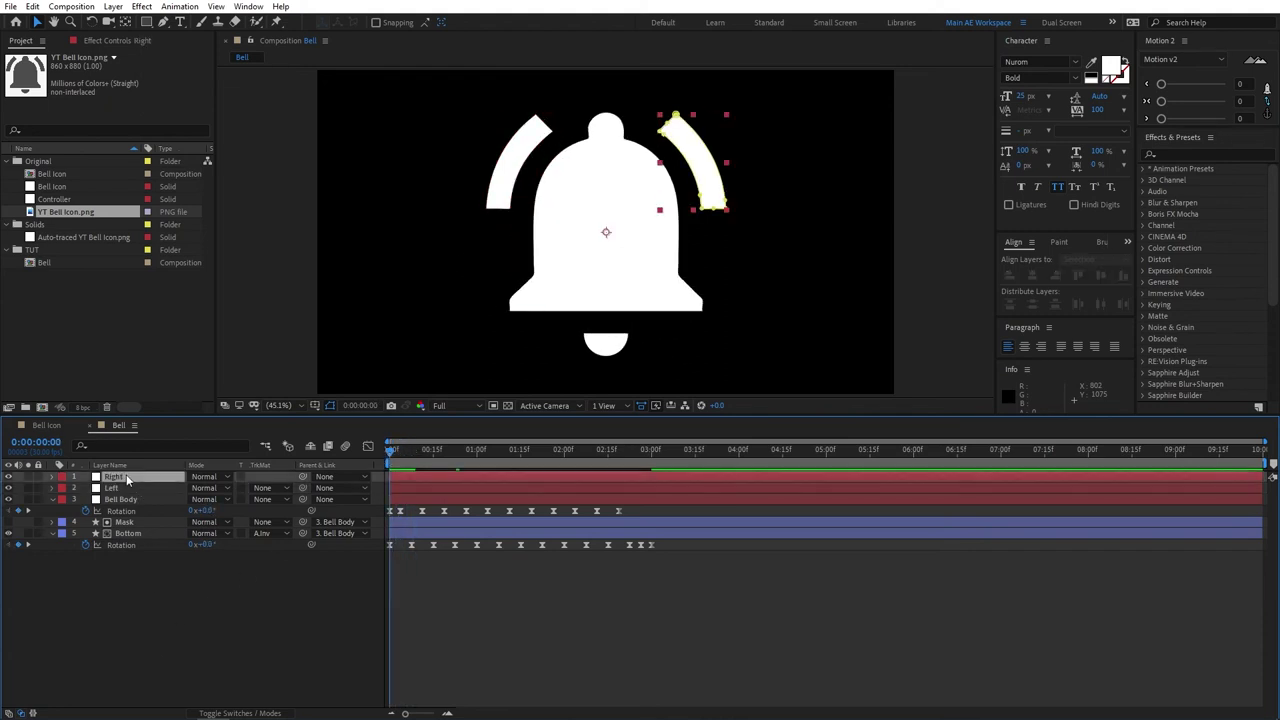
left_click(160, 487, "ctrl")
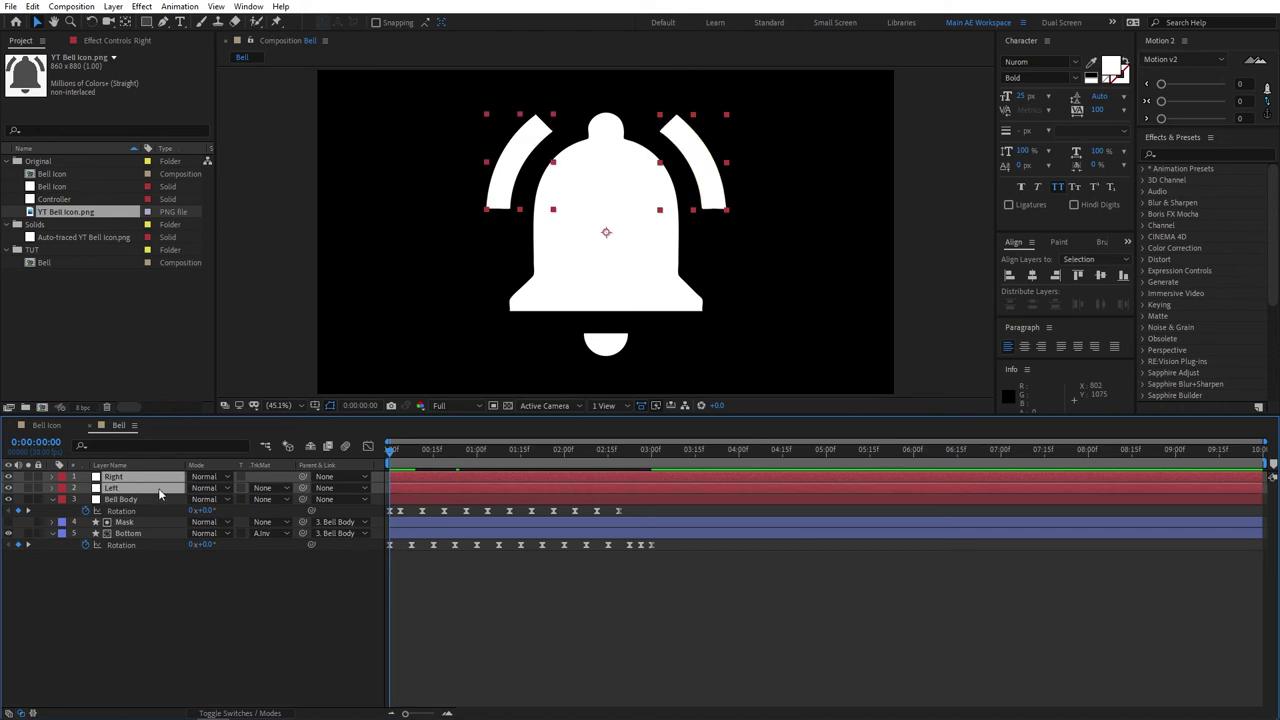
key("p")
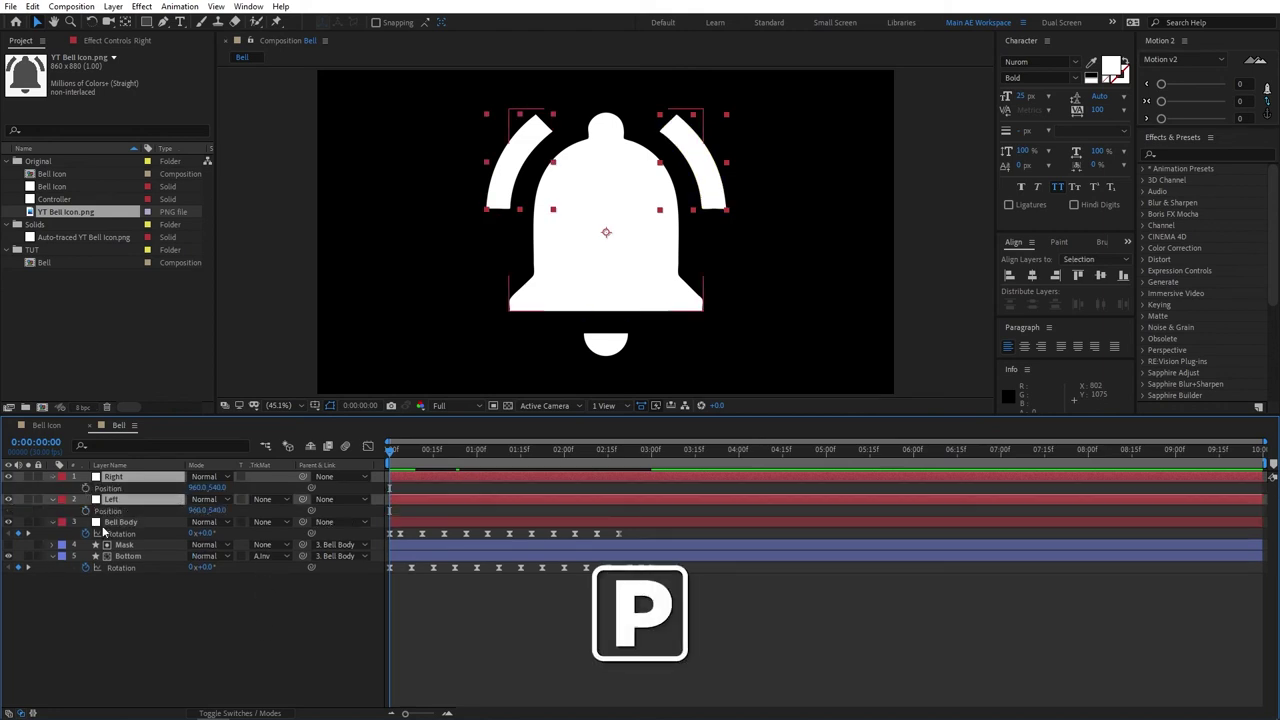
left_click(85, 488)
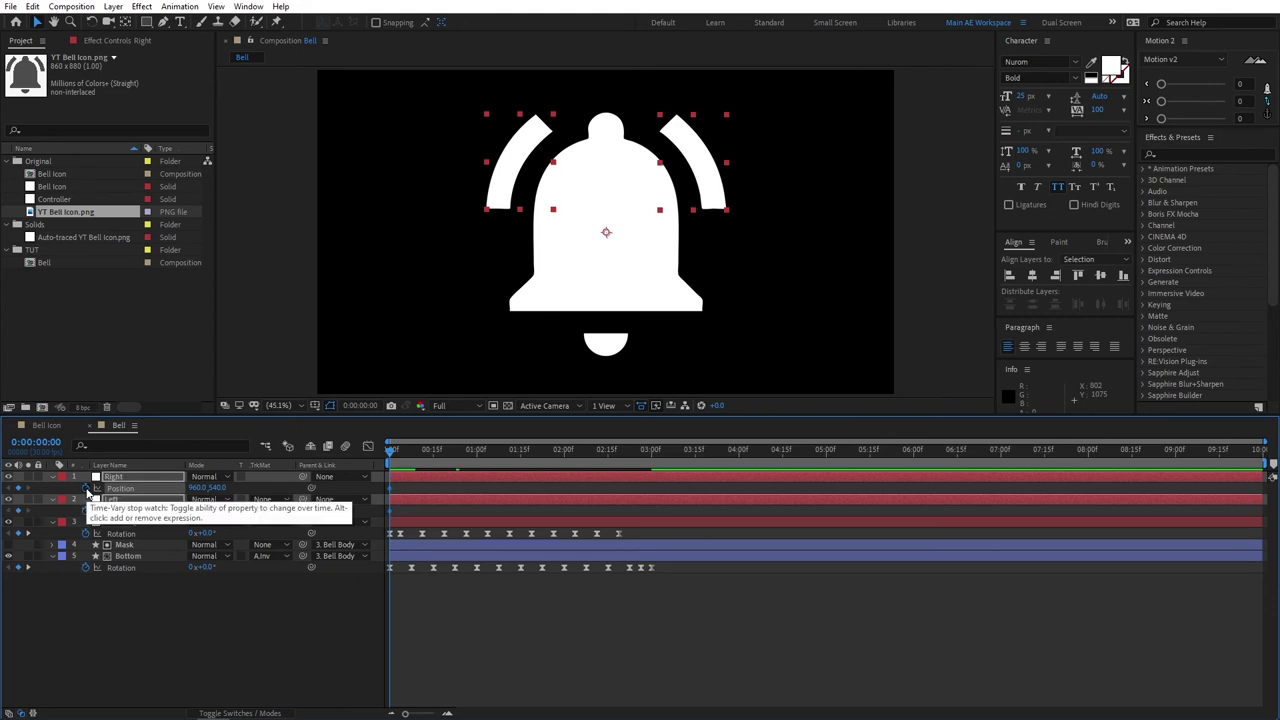
Nudge the arcs outward, Right to 990,540 and Left to 930,540, then preview.
left_click(230, 634)
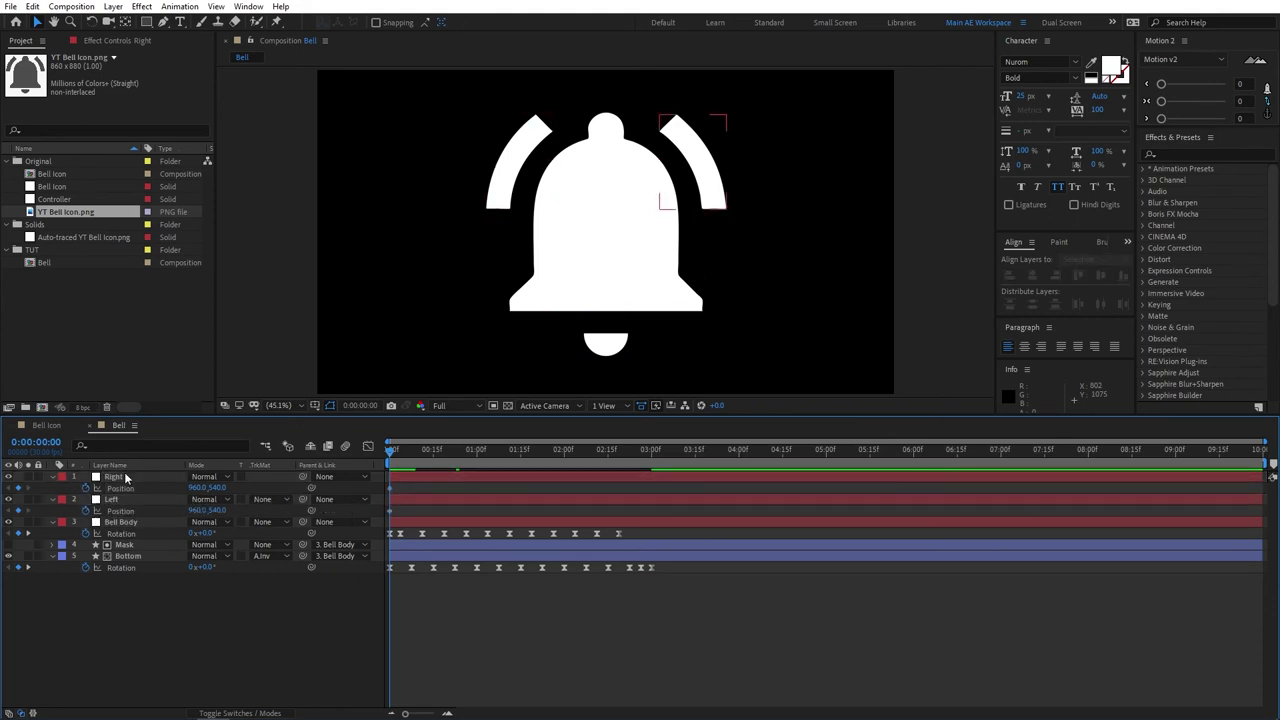
left_click(700, 165)
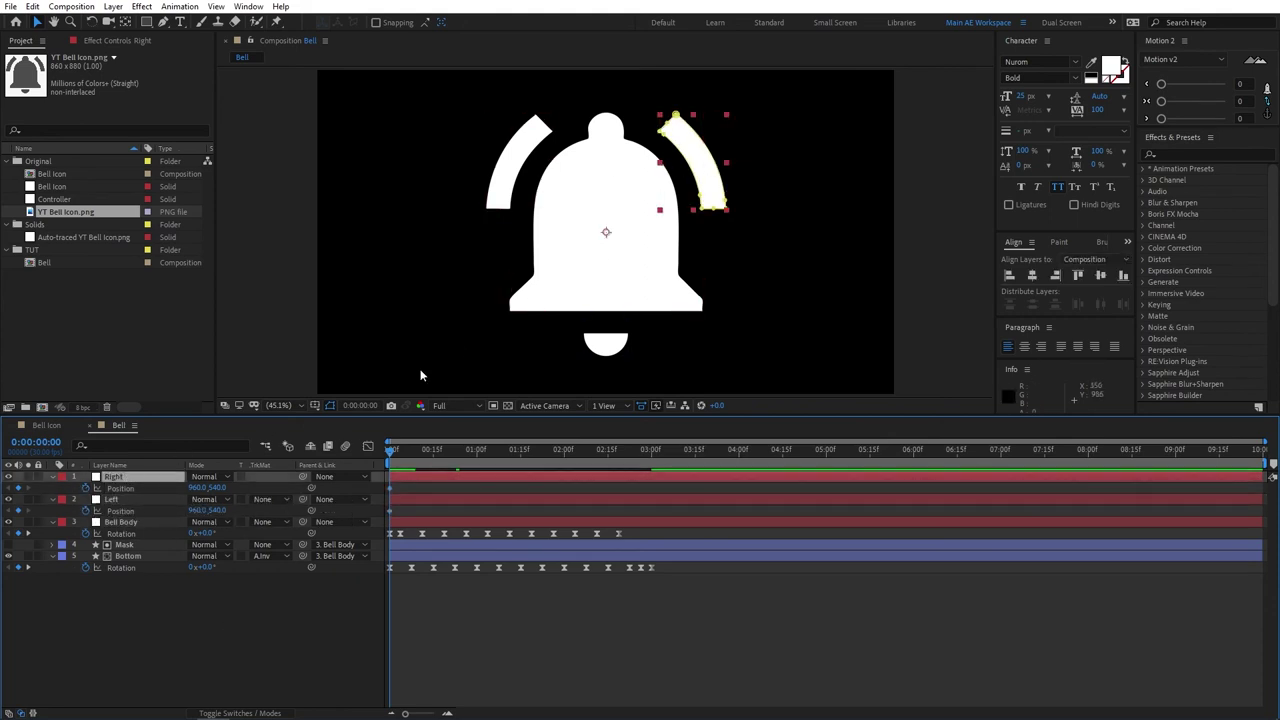
left_click(709, 192)
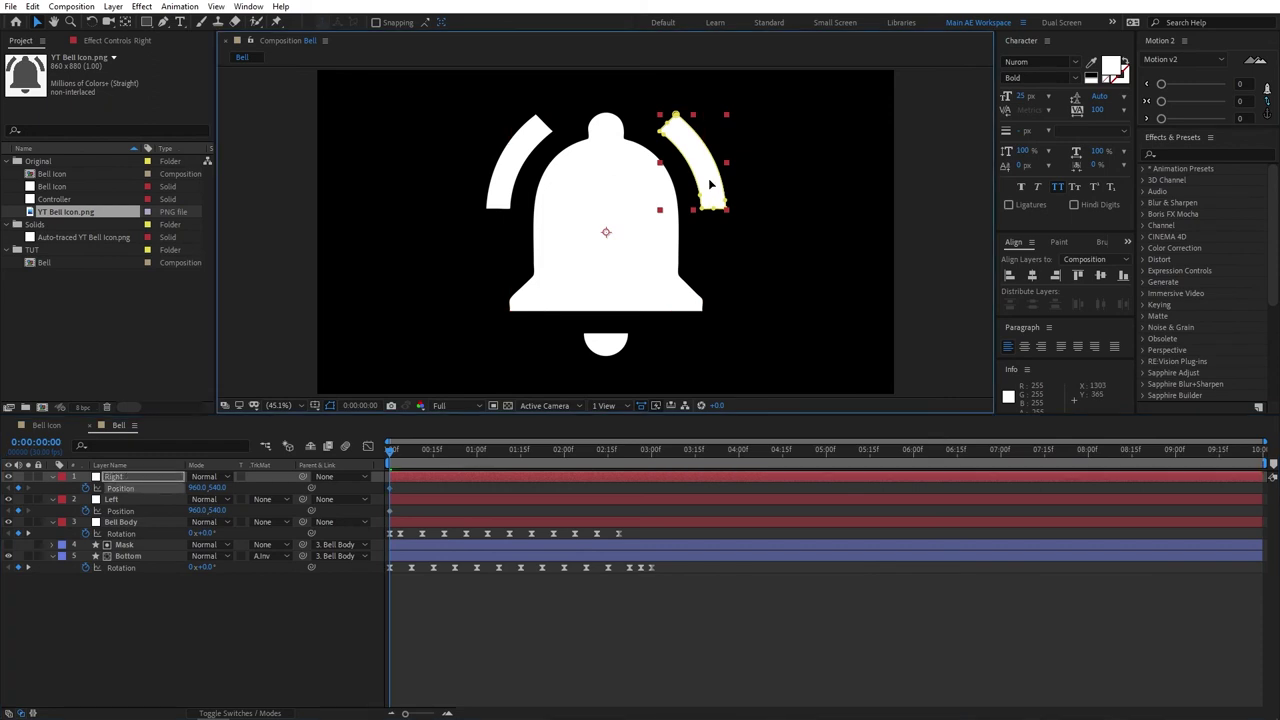
key("space")
key("space")
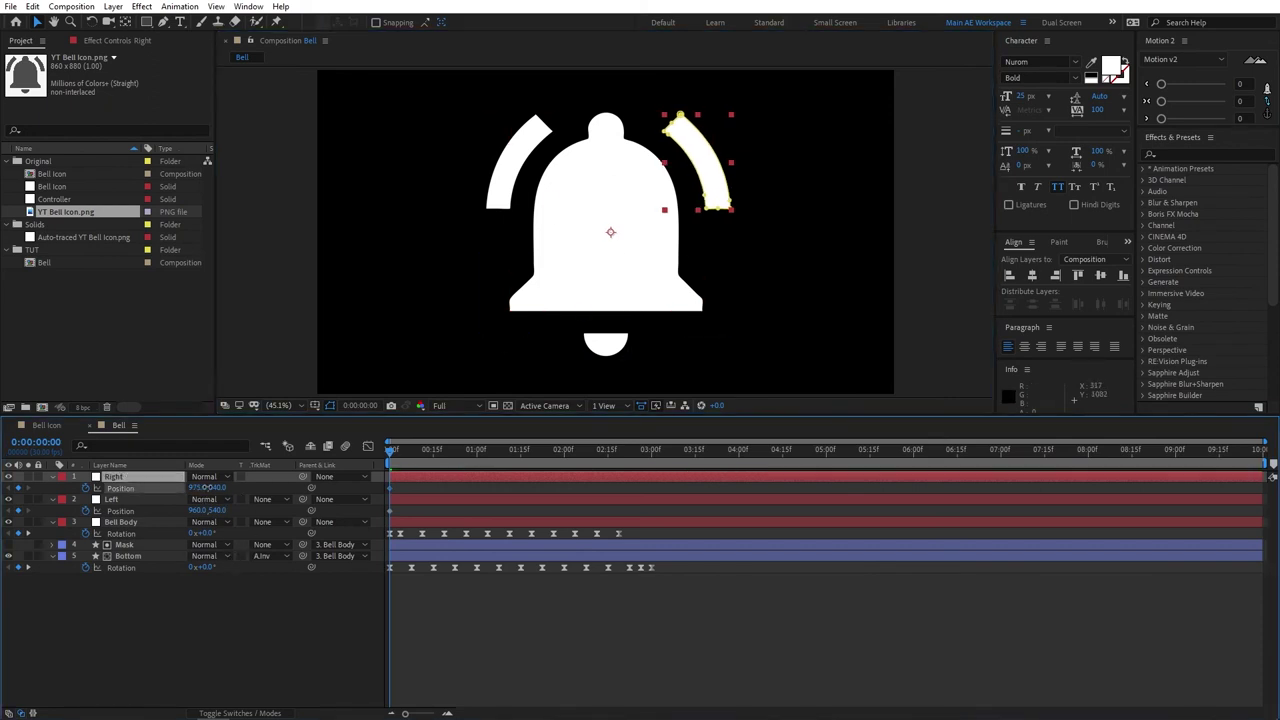
left_click_drag(200, 489, 196, 484)
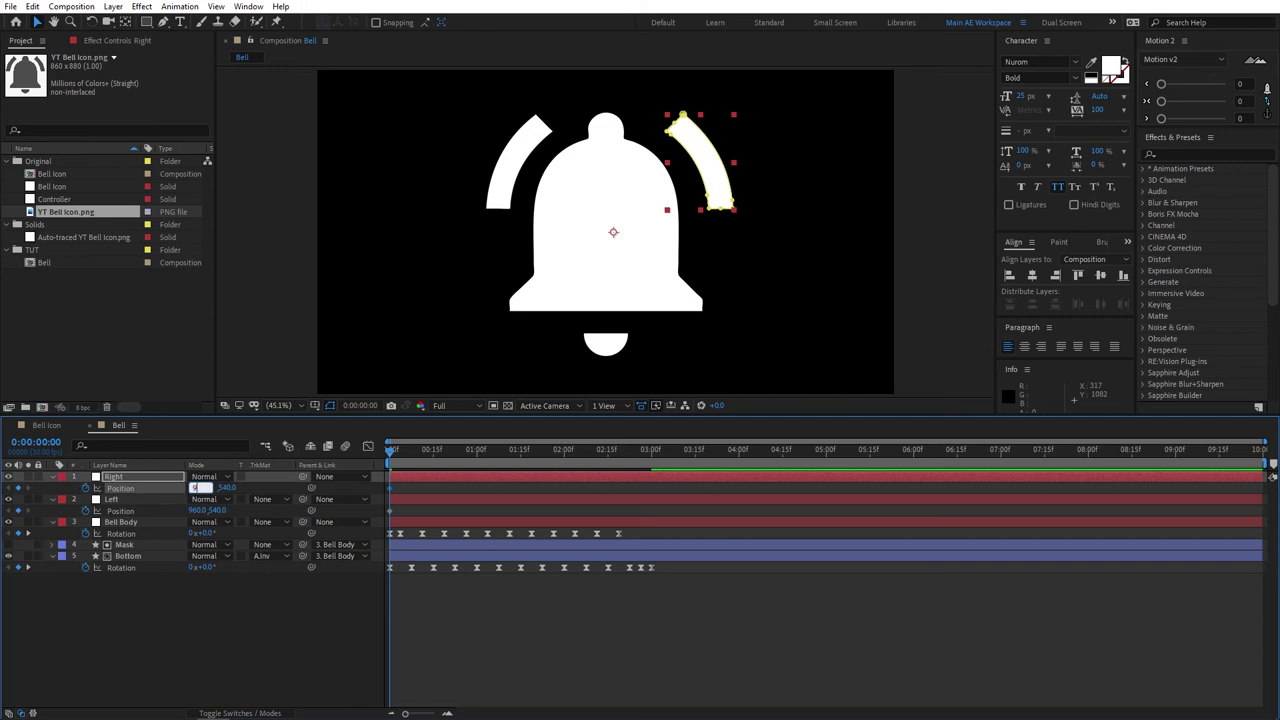
key("Return")
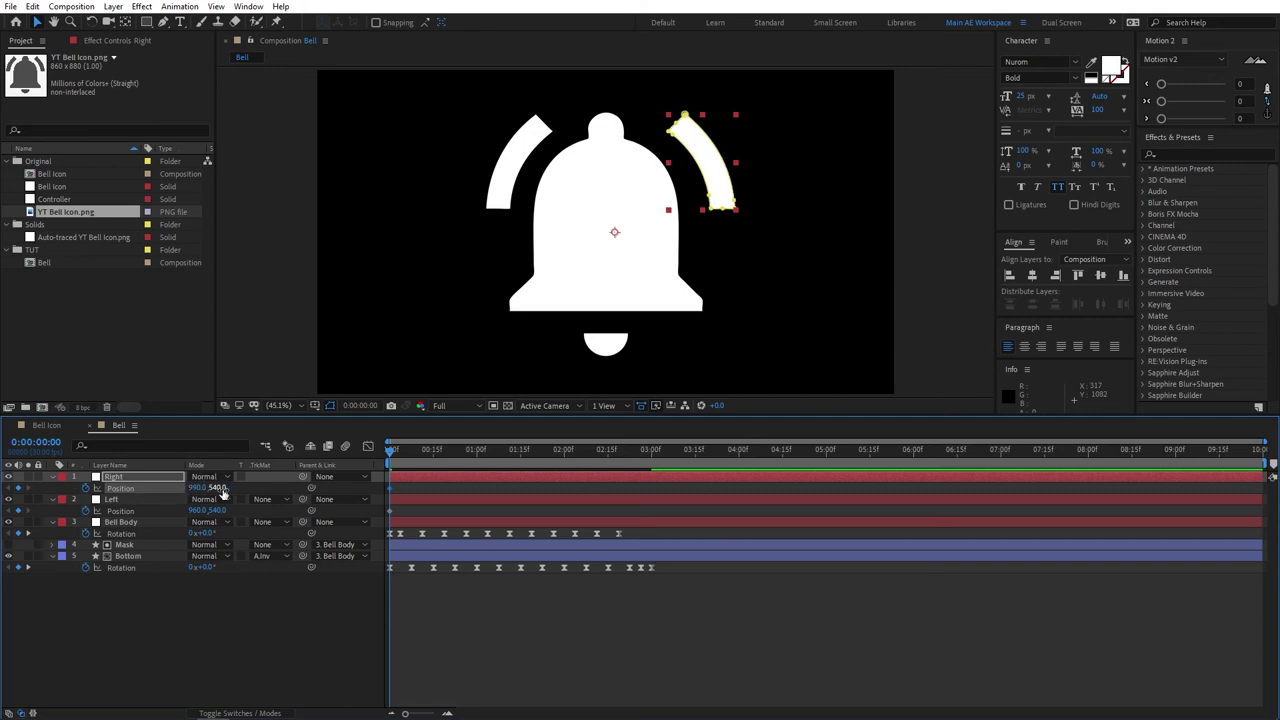
mouse_move(403, 455)
left_mouse_down()
mouse_move(426, 452)
mouse_move(389, 452)
left_mouse_up()
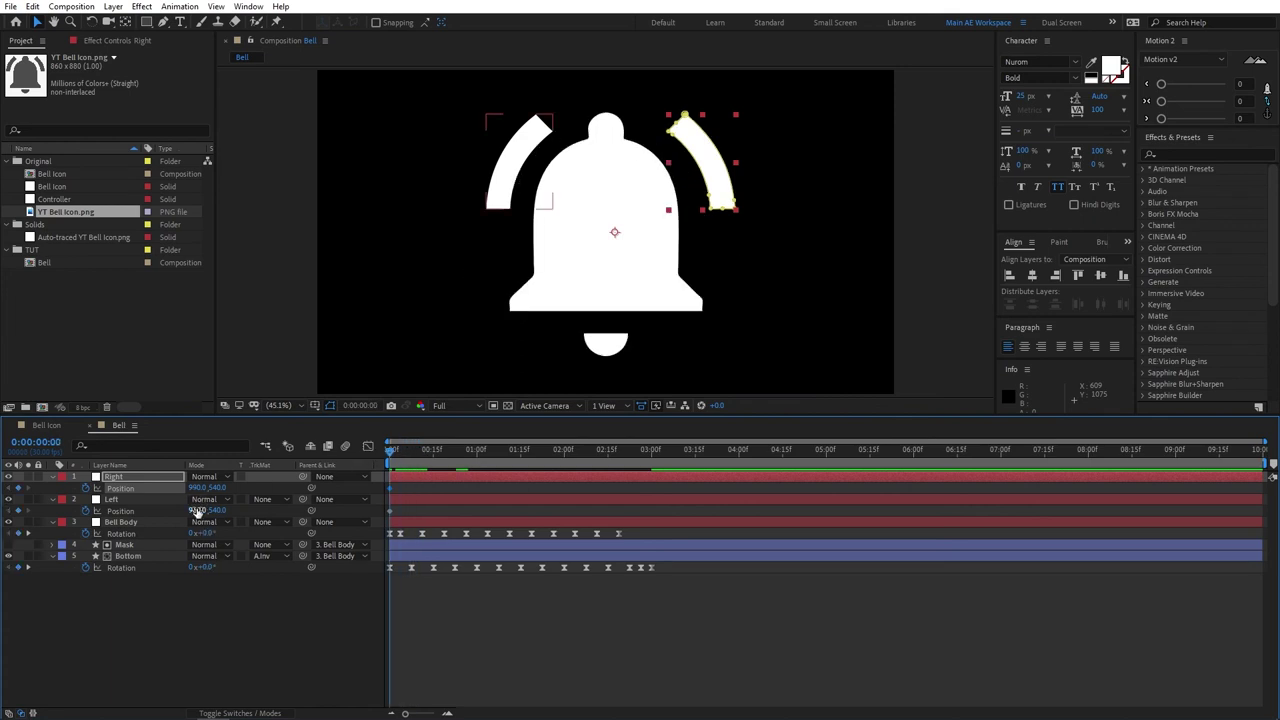
left_click_drag(196, 510, 199, 511)
key("space")
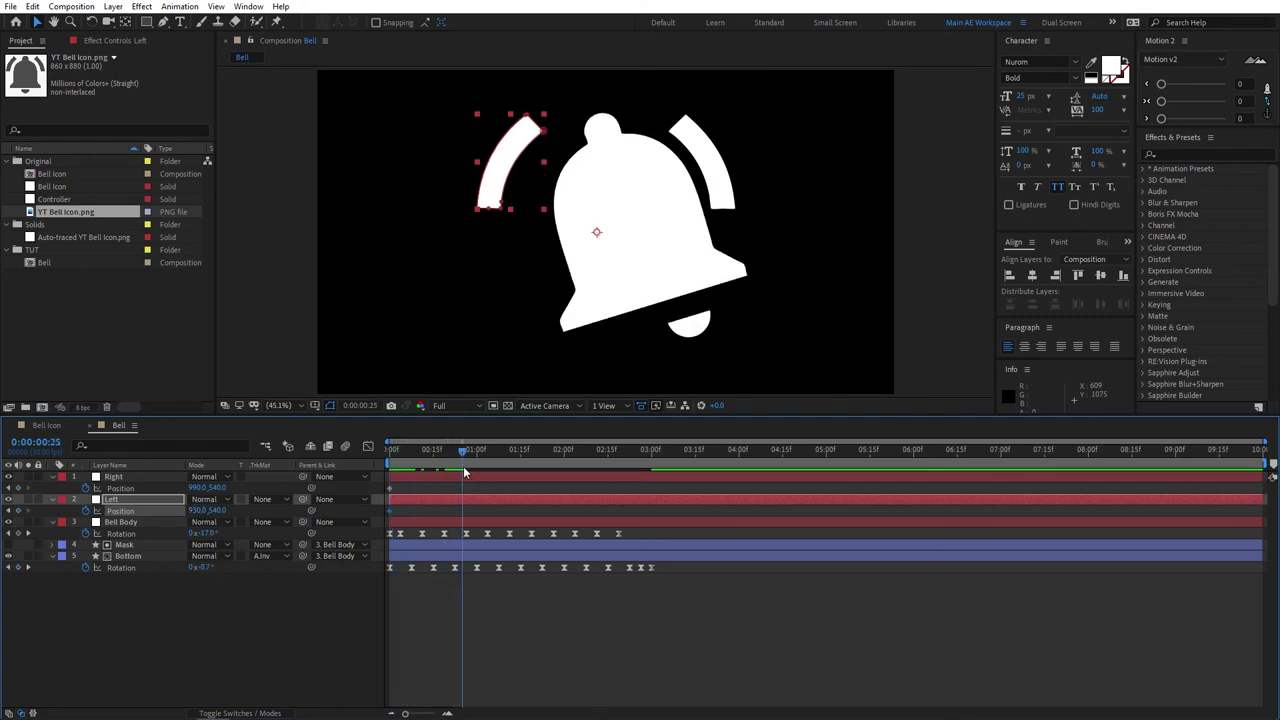
key("space")
Add Position keyframes for both arcs at the one-second mark.
left_click(394, 514)
left_click(414, 480)
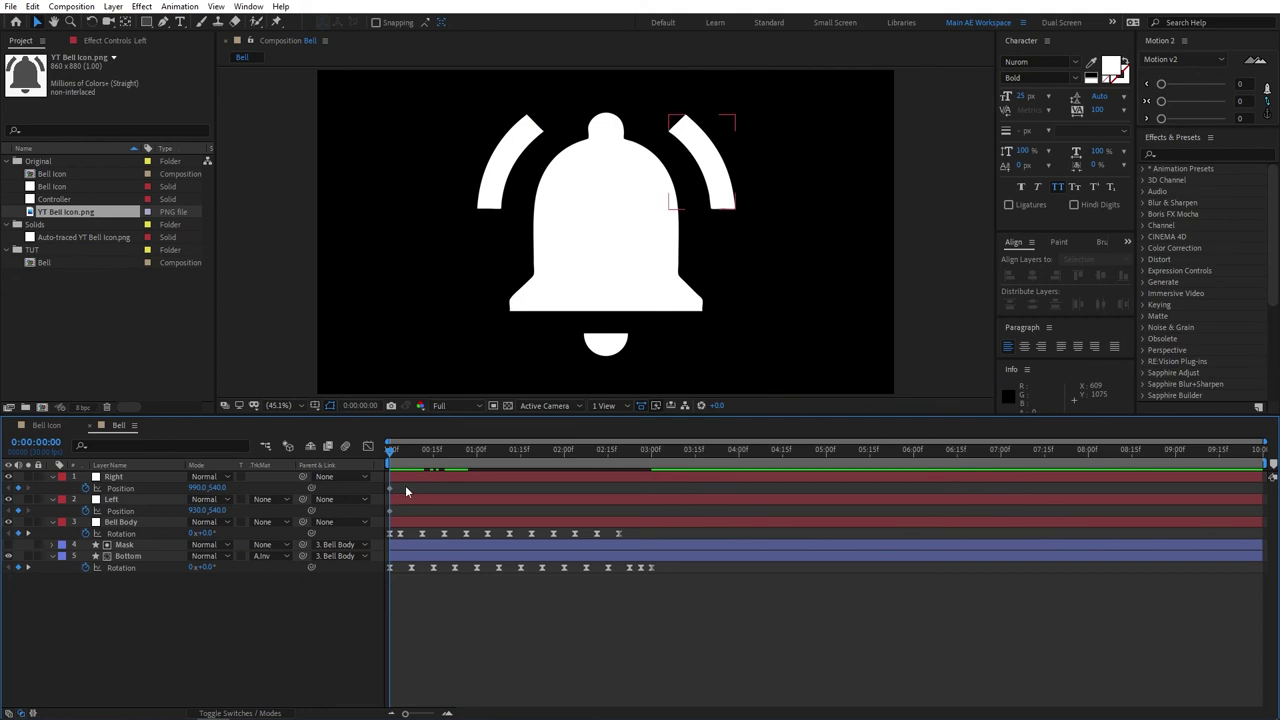
left_click(402, 499, "shift")
left_click(476, 450)
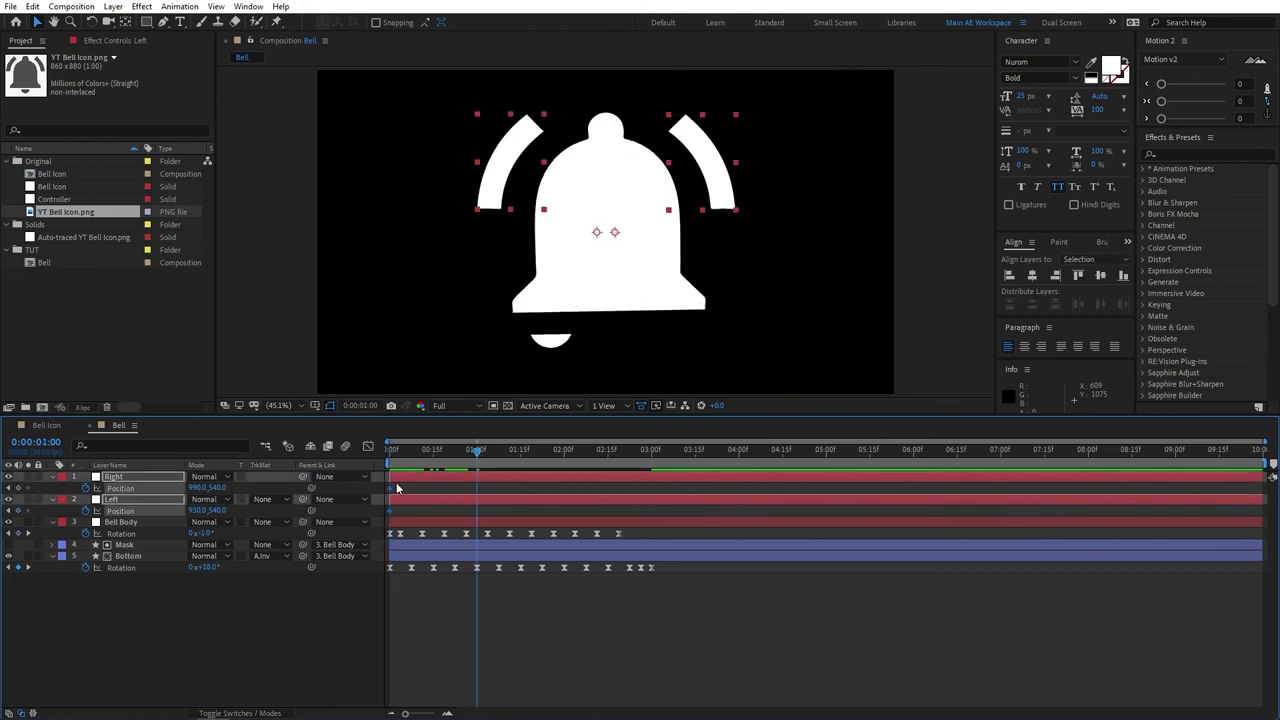
key("alt+shift+p")
left_click_drag(474, 451, 381, 466)
key("F2")
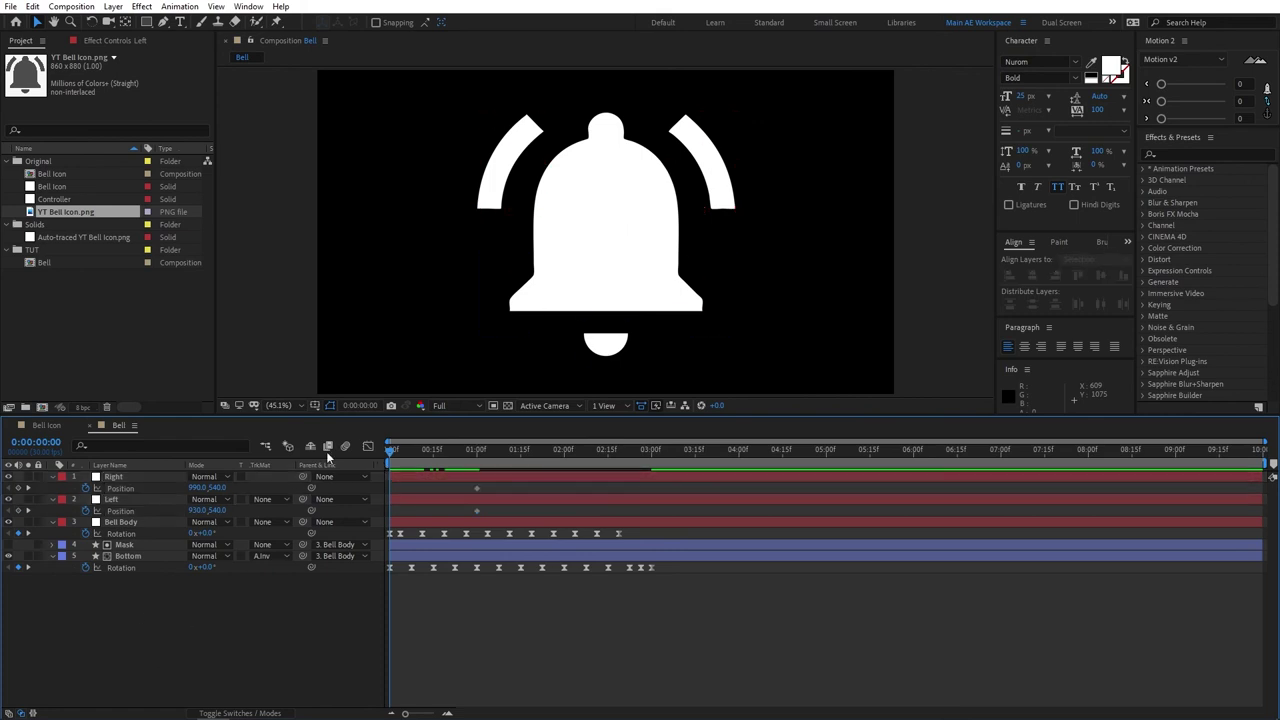
At frame 0, move the left and right arcs into the bell's centre.
left_click(505, 170)
left_click_drag(505, 170, 566, 232)
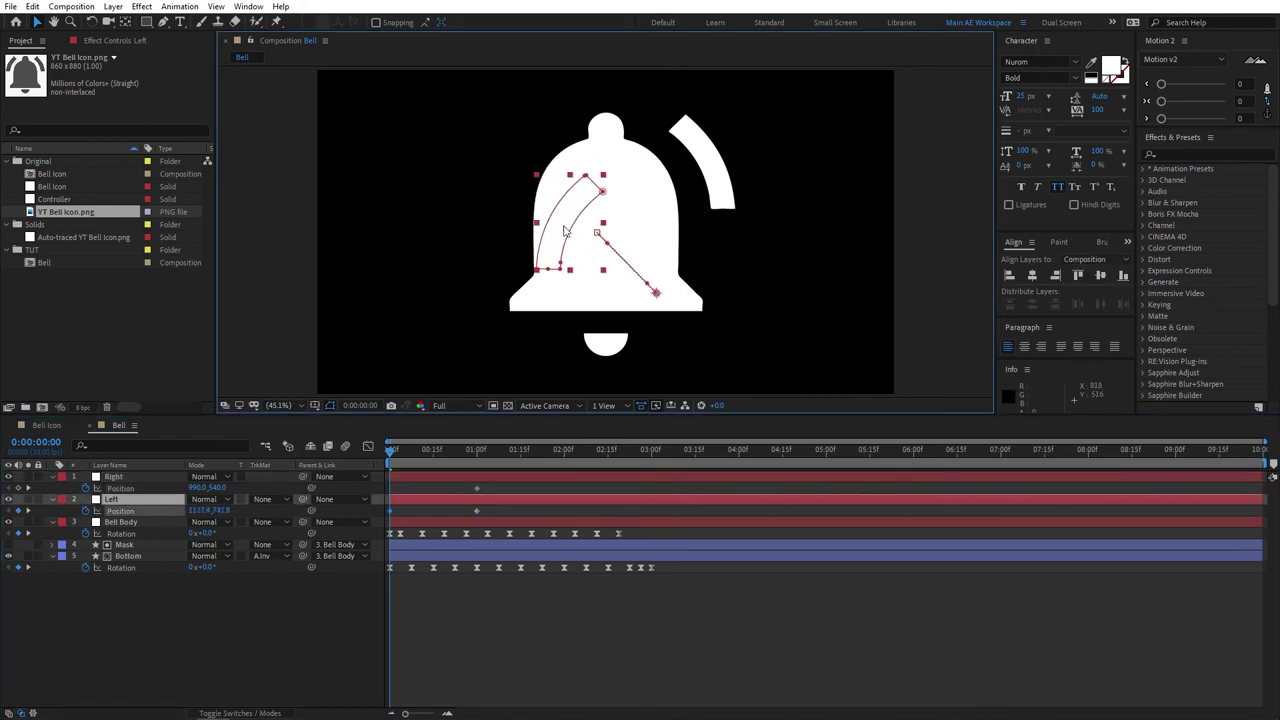
left_click(138, 475)
left_click_drag(705, 160, 641, 215)
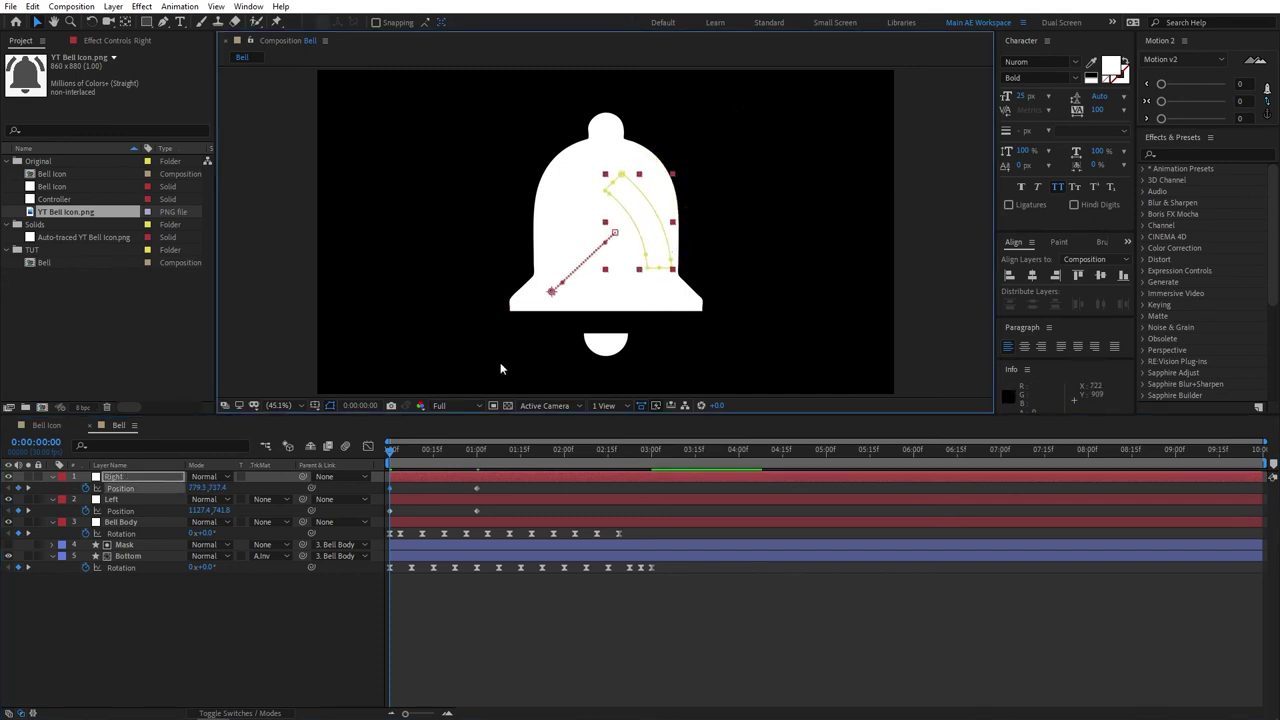
left_click_drag(478, 448, 340, 478)
Easy-ease the four arc Position keyframes and shape the speed curve fast-then-slow.
left_click_drag(502, 484, 385, 517)
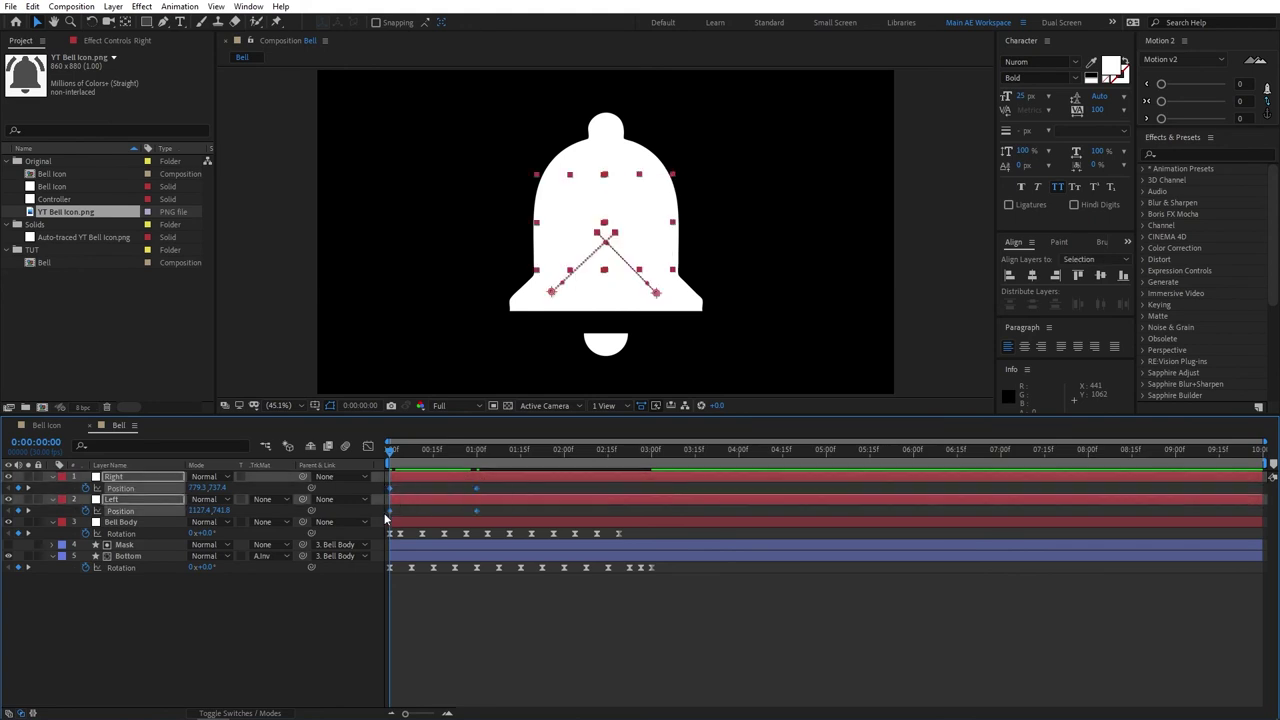
key("F9")
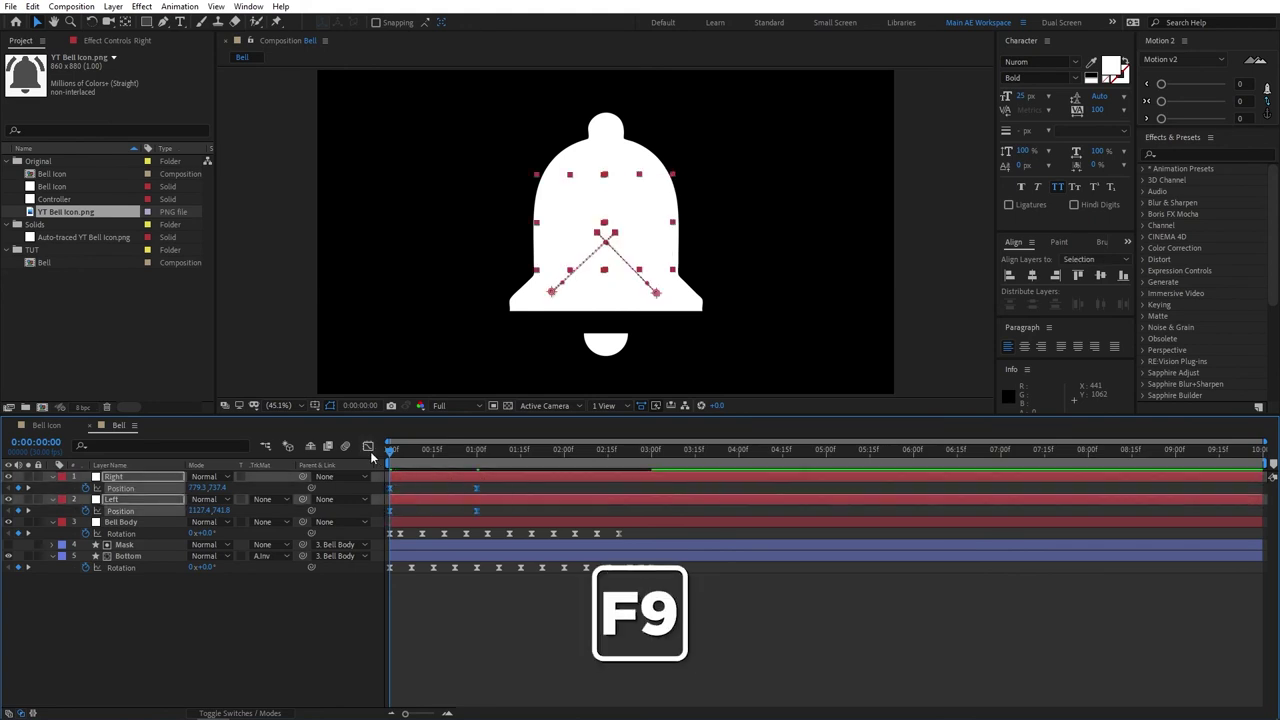
left_click(368, 446)
left_click_drag(520, 686, 433, 670)
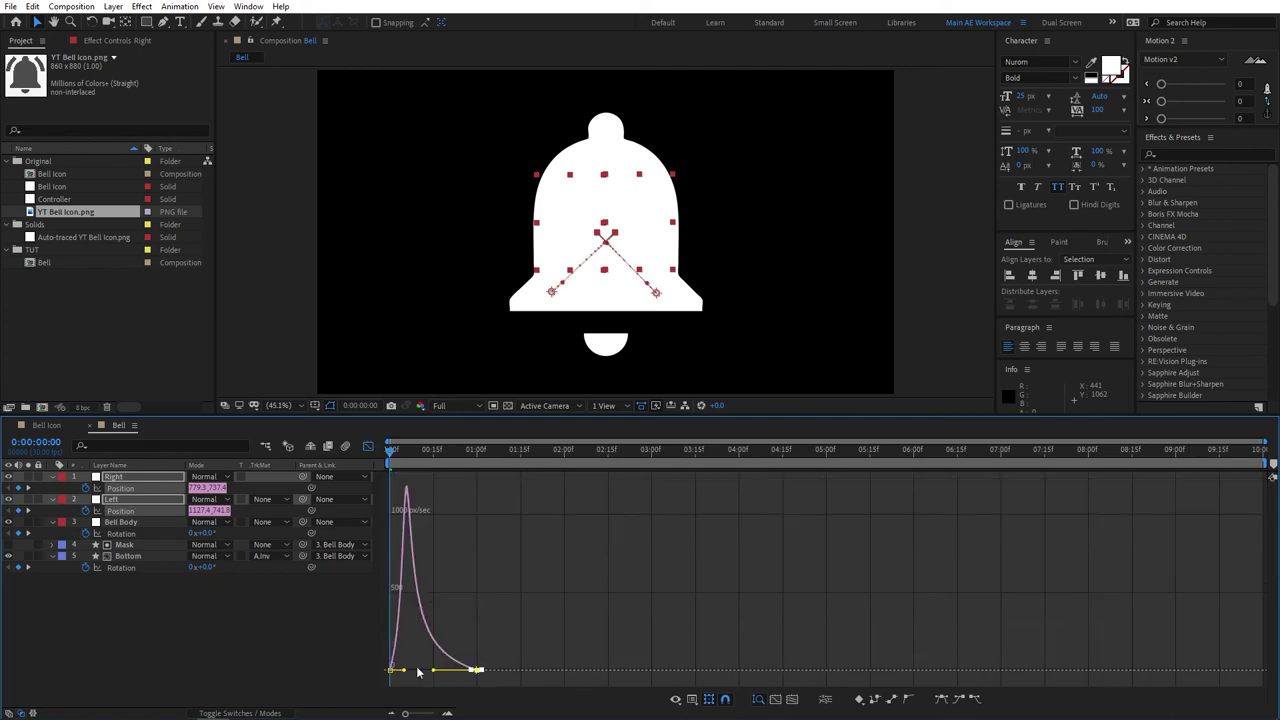
left_click(368, 446)
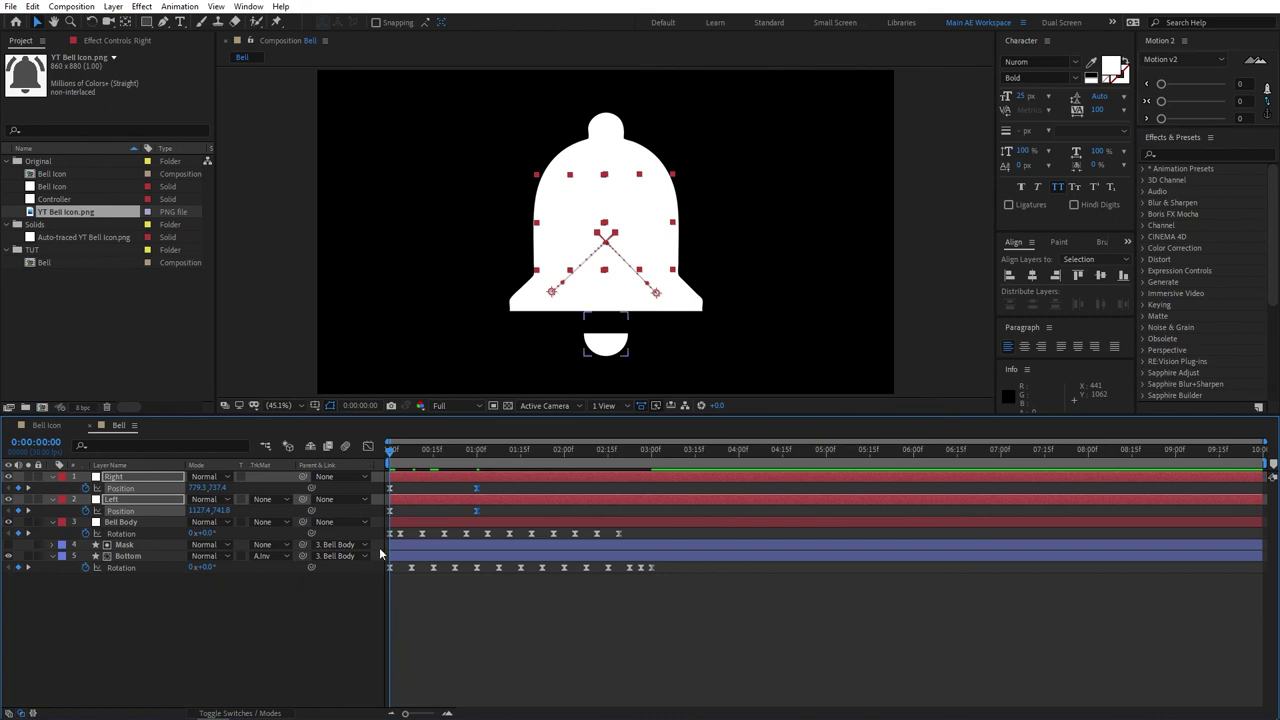
key("space")
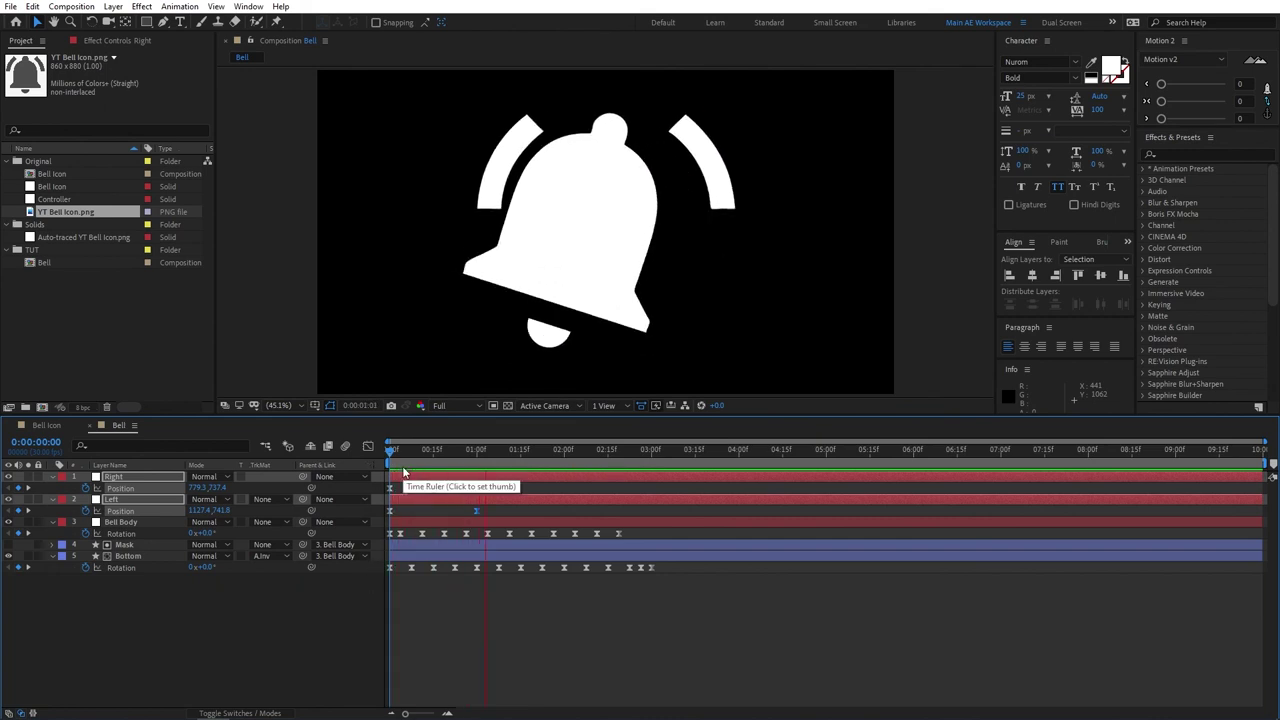
left_click(301, 648)
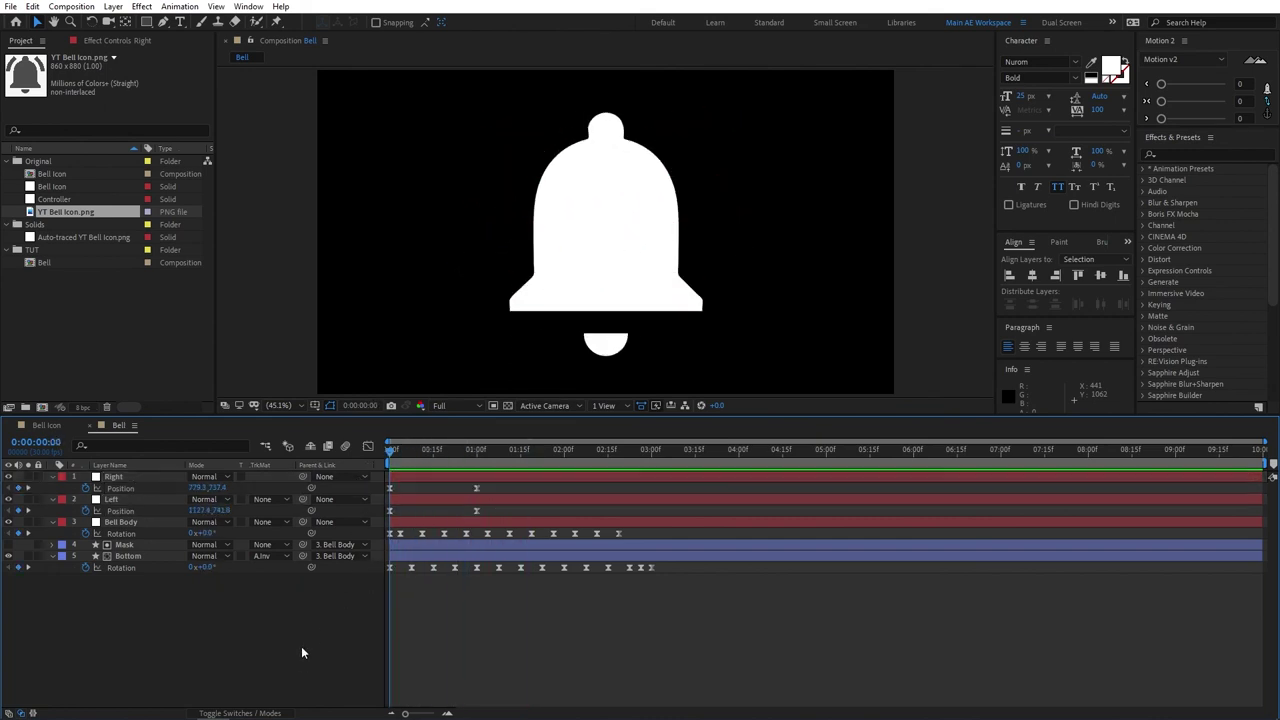
key("space")
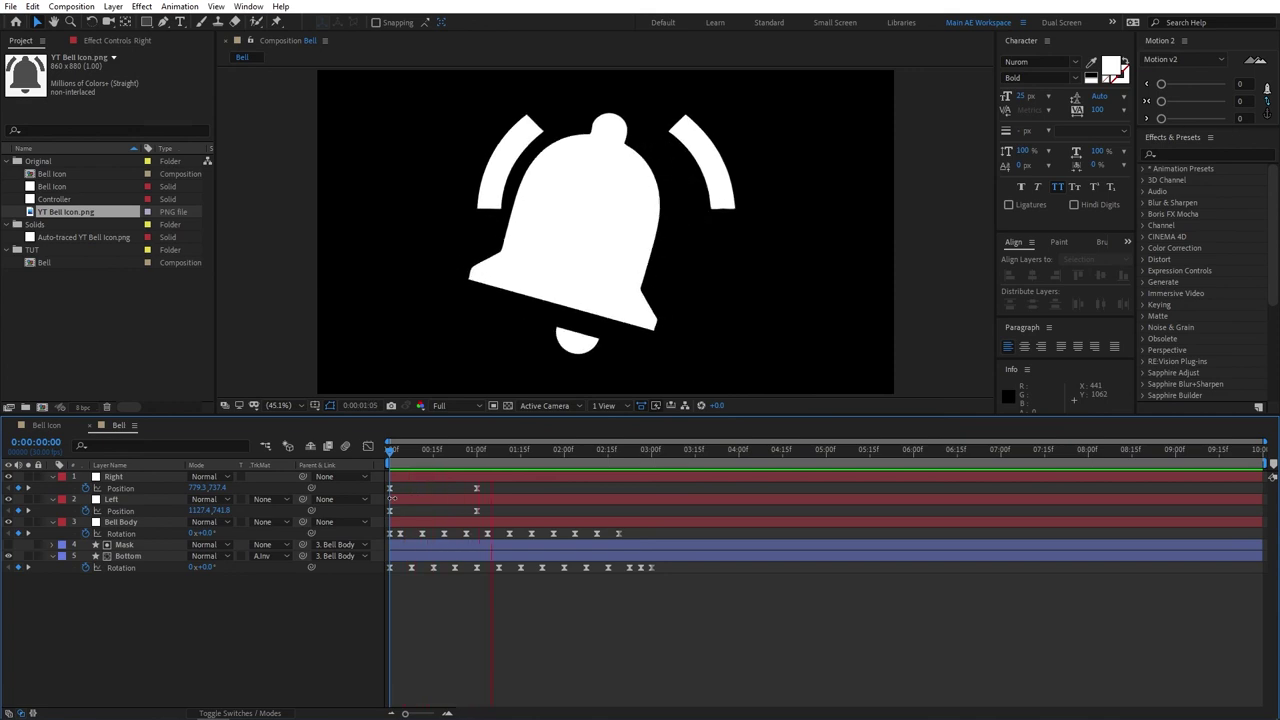
left_click(459, 450)
key("space")
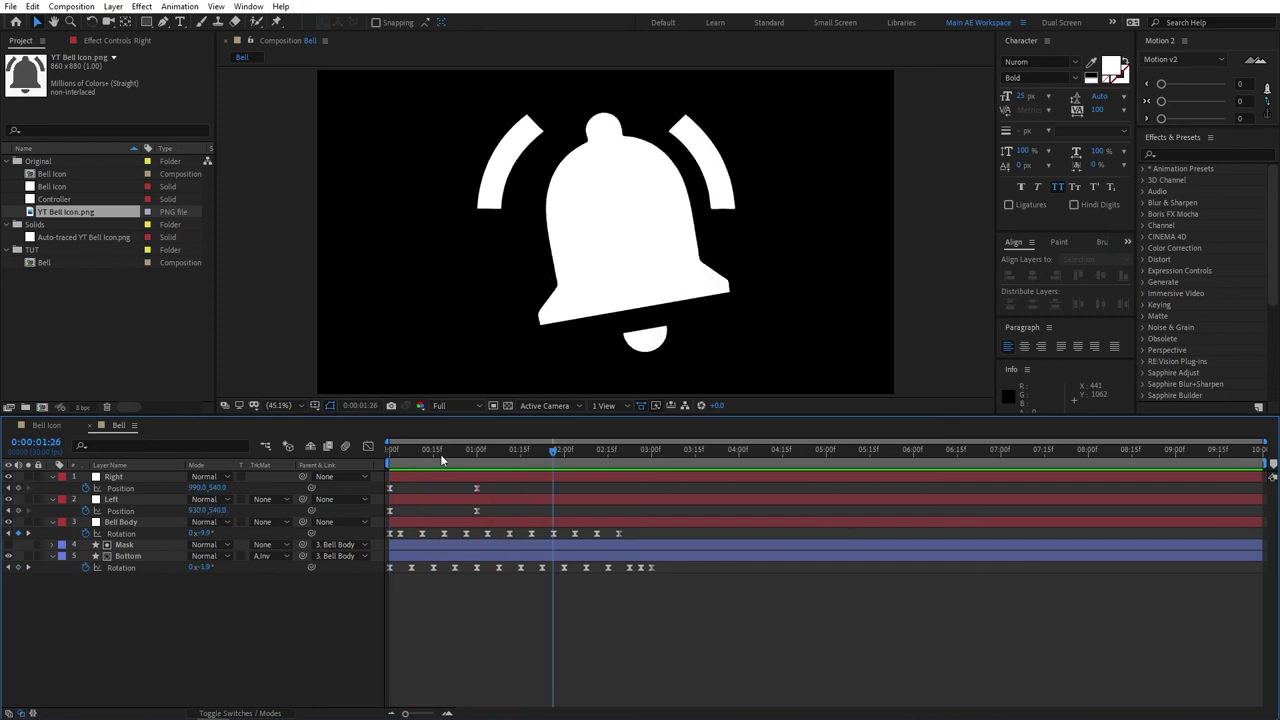
left_click(536, 451)
left_click_drag(536, 452, 591, 467)
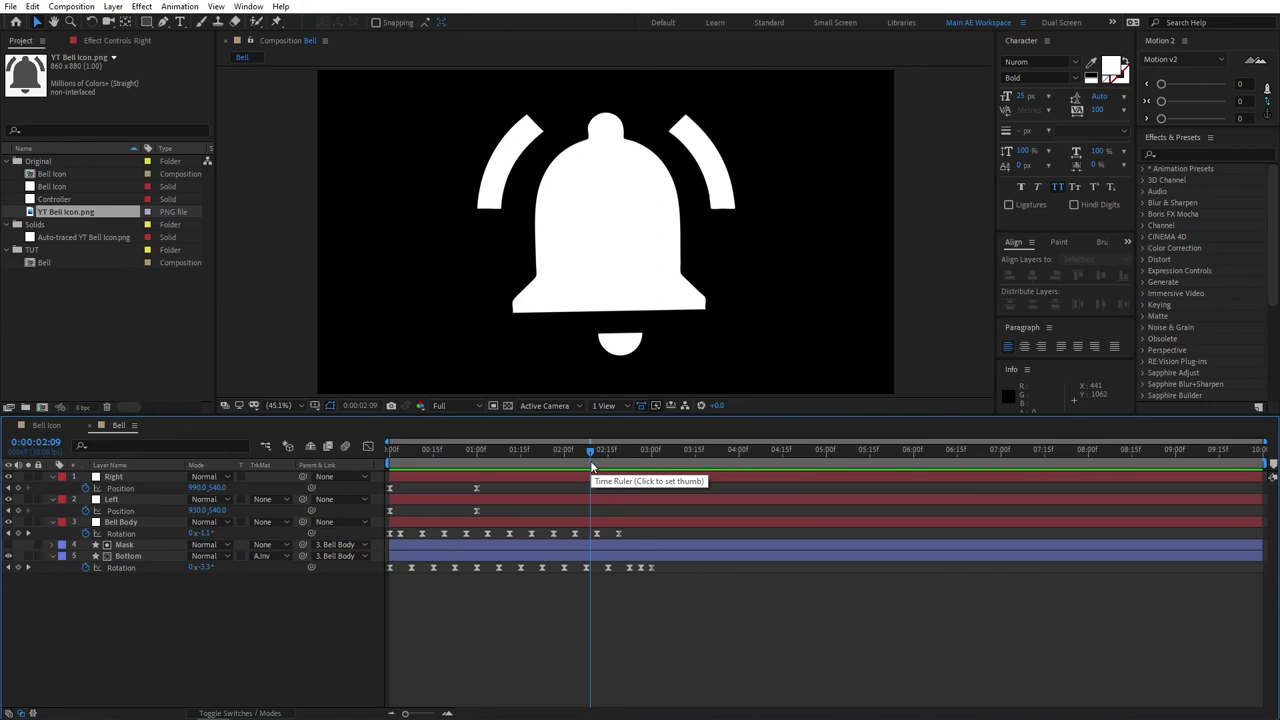
left_click_drag(590, 454, 650, 453)
left_click(348, 476)
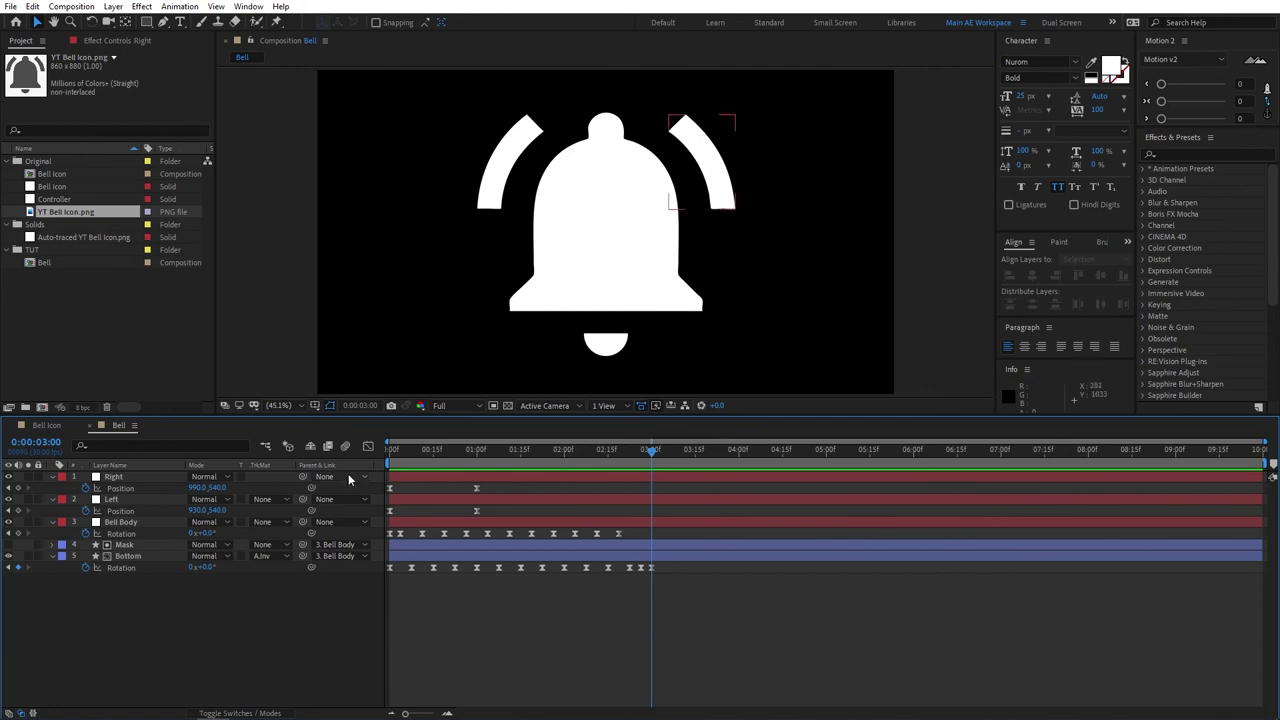
left_click(62, 428)
left_click_drag(457, 449, 398, 456)
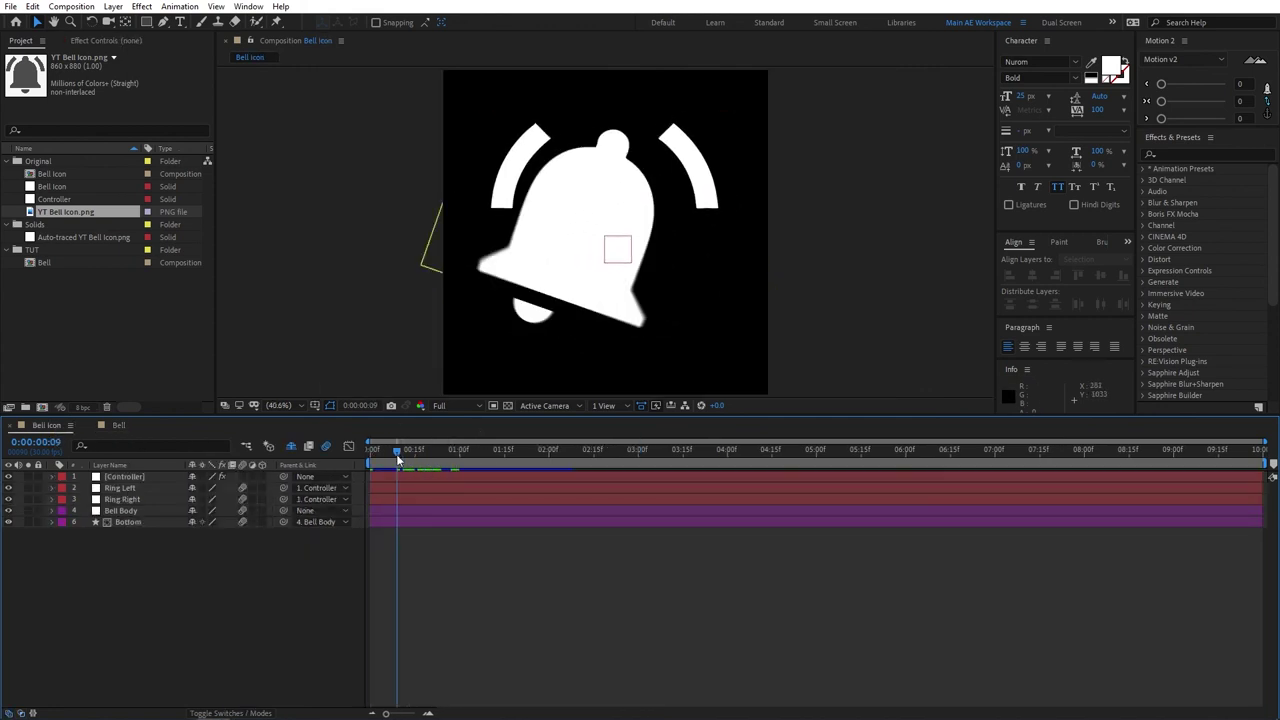
key("space")
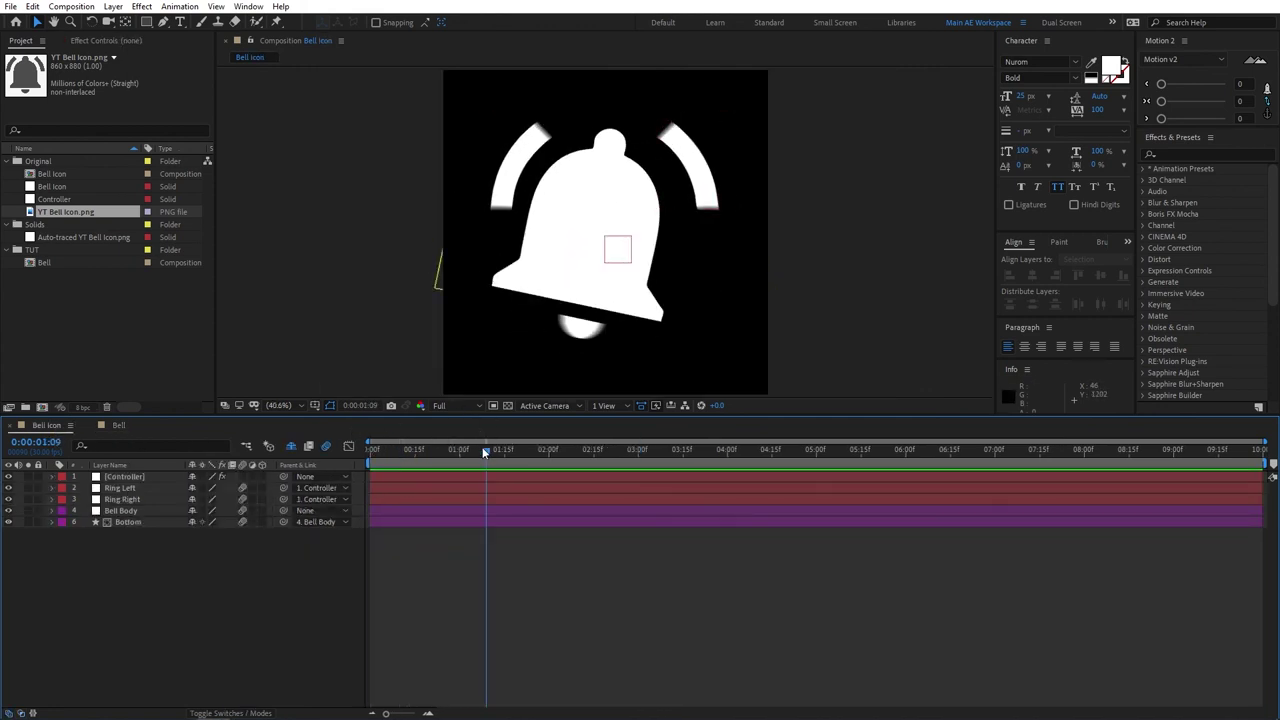
mouse_move(484, 452)
left_mouse_down()
mouse_move(567, 452)
mouse_move(454, 460)
mouse_move(465, 459)
left_mouse_up()
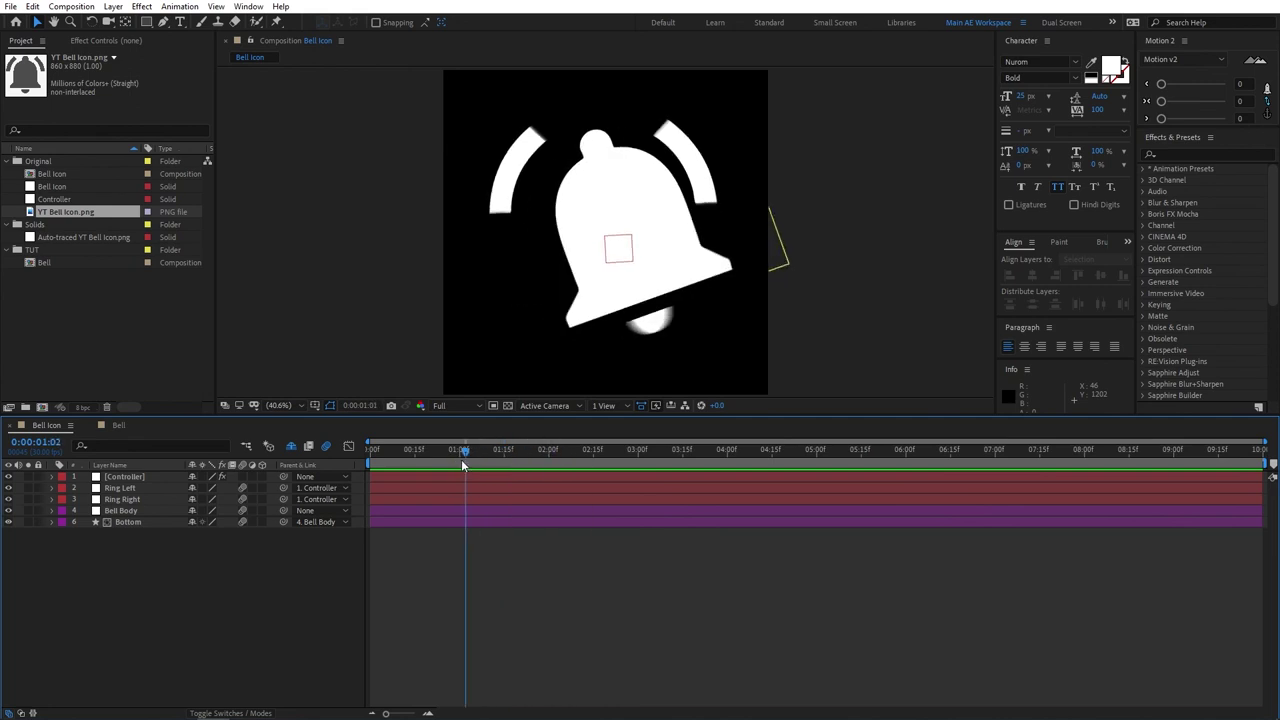
left_click(118, 425)
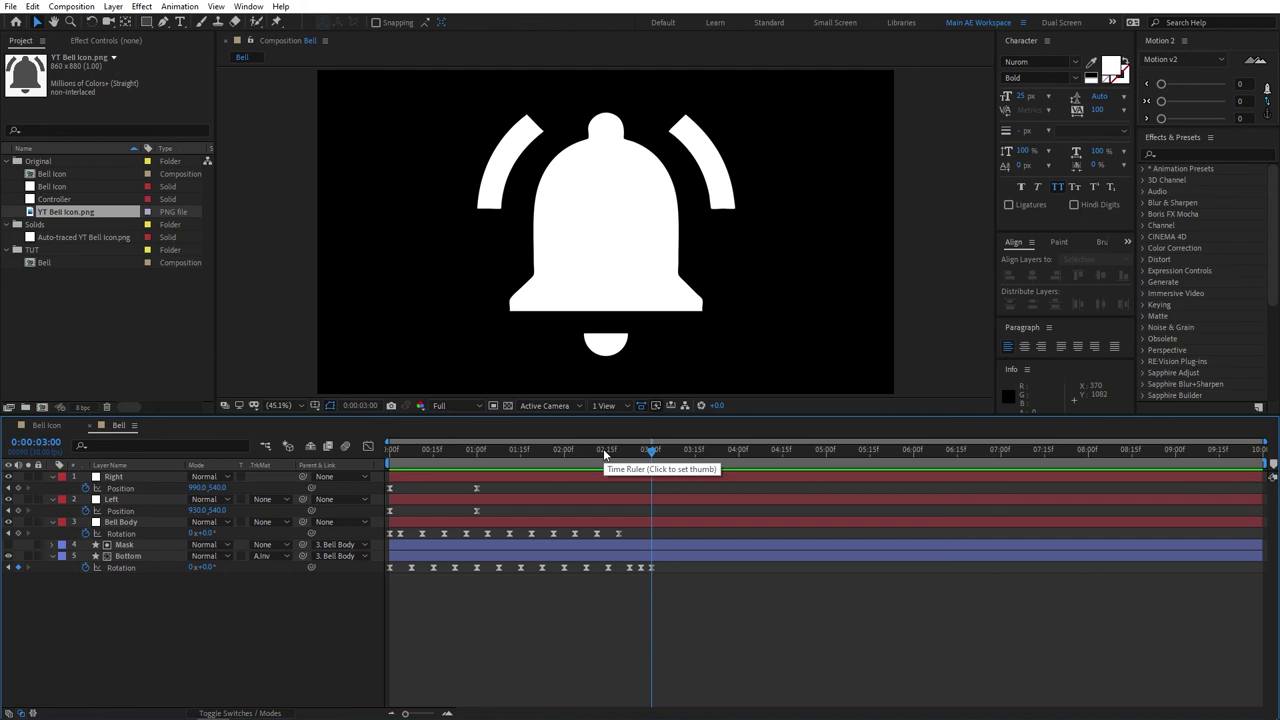
left_click_drag(614, 454, 392, 462)
key("space")
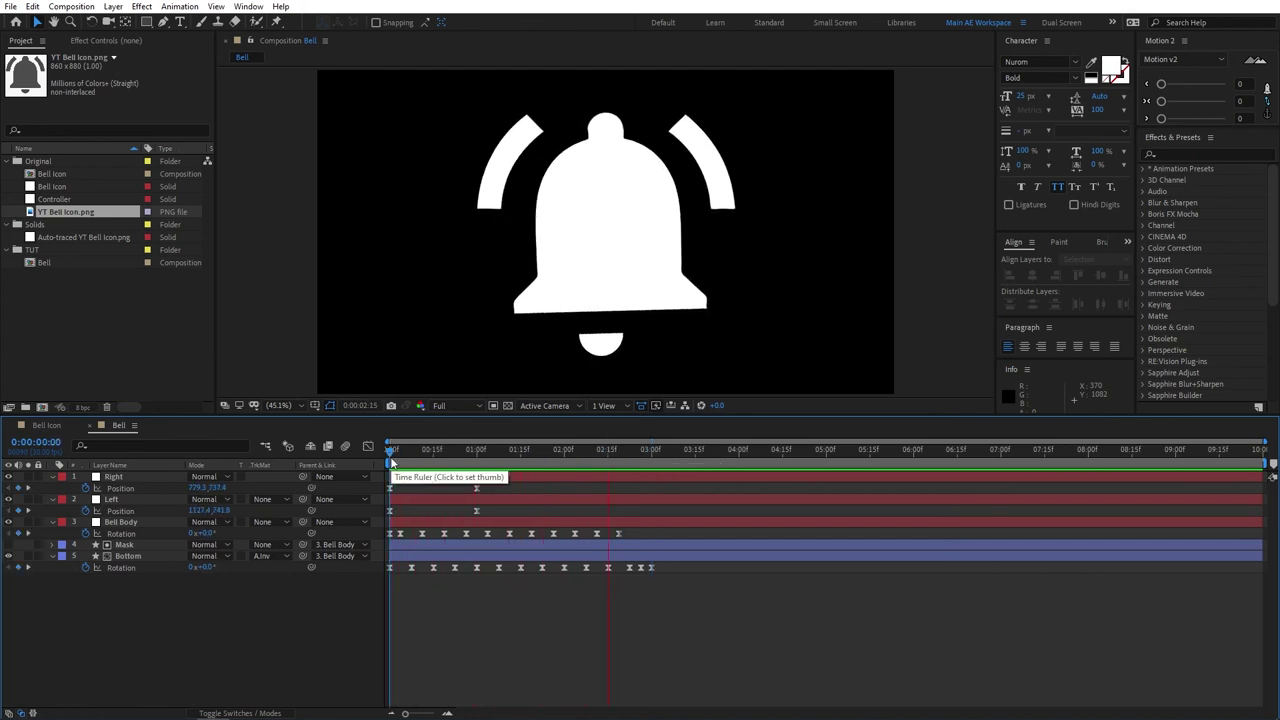
left_click(449, 460)
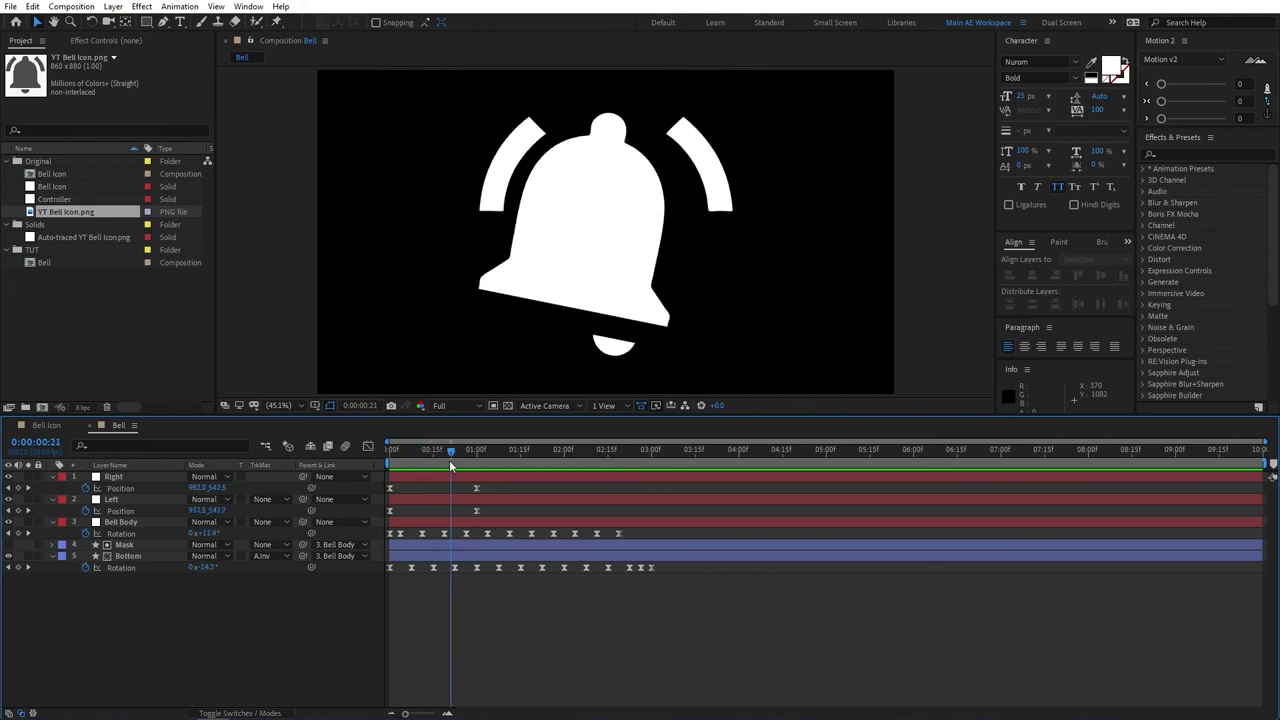
left_click(46, 426)
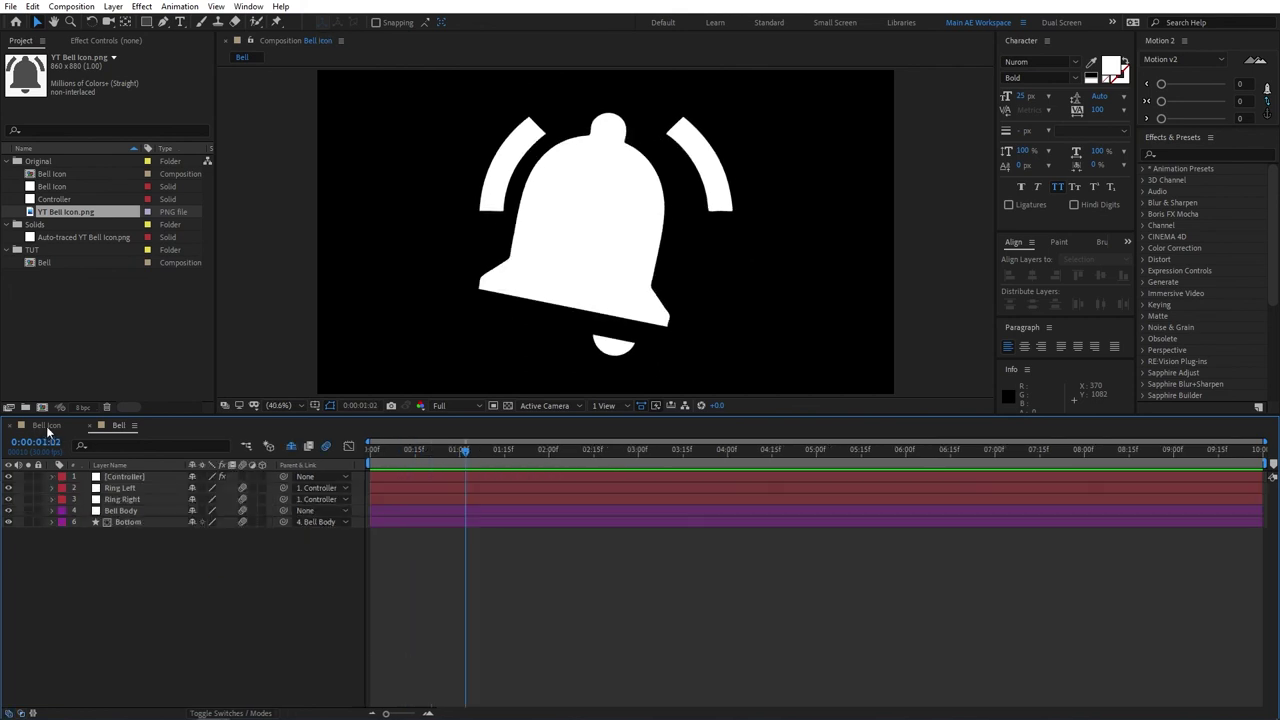
left_click(487, 451)
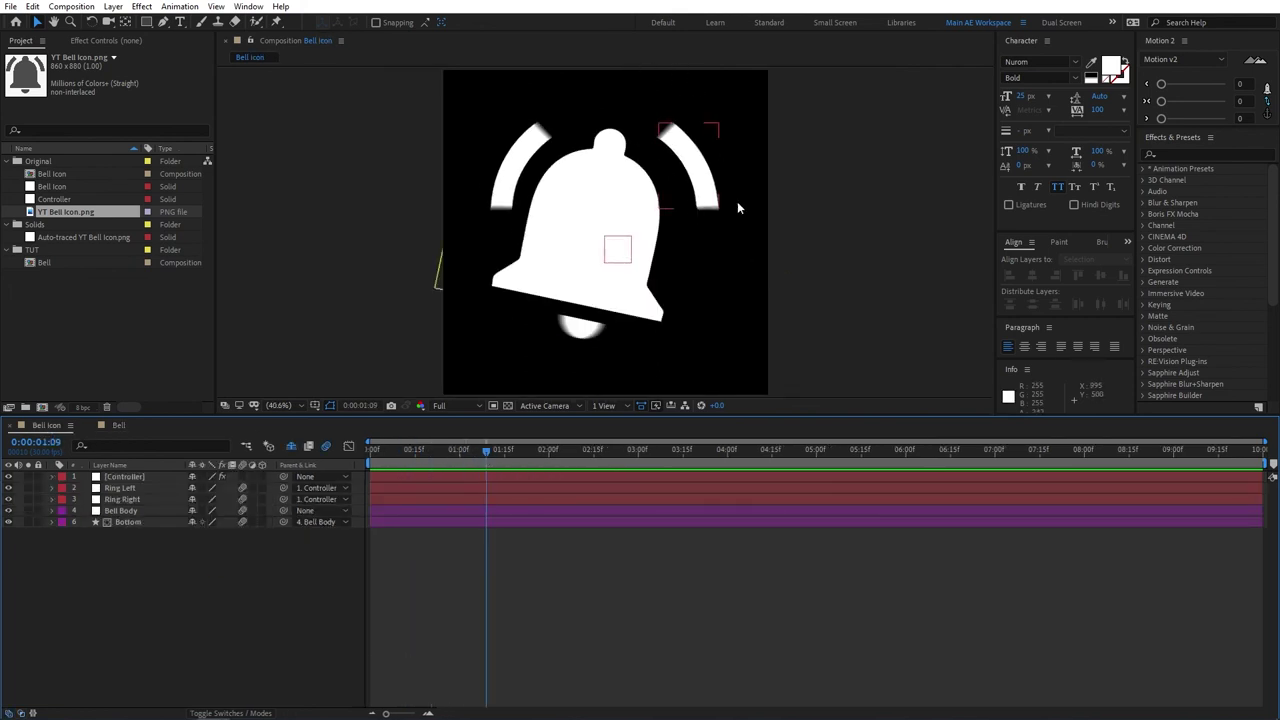
left_click(118, 425)
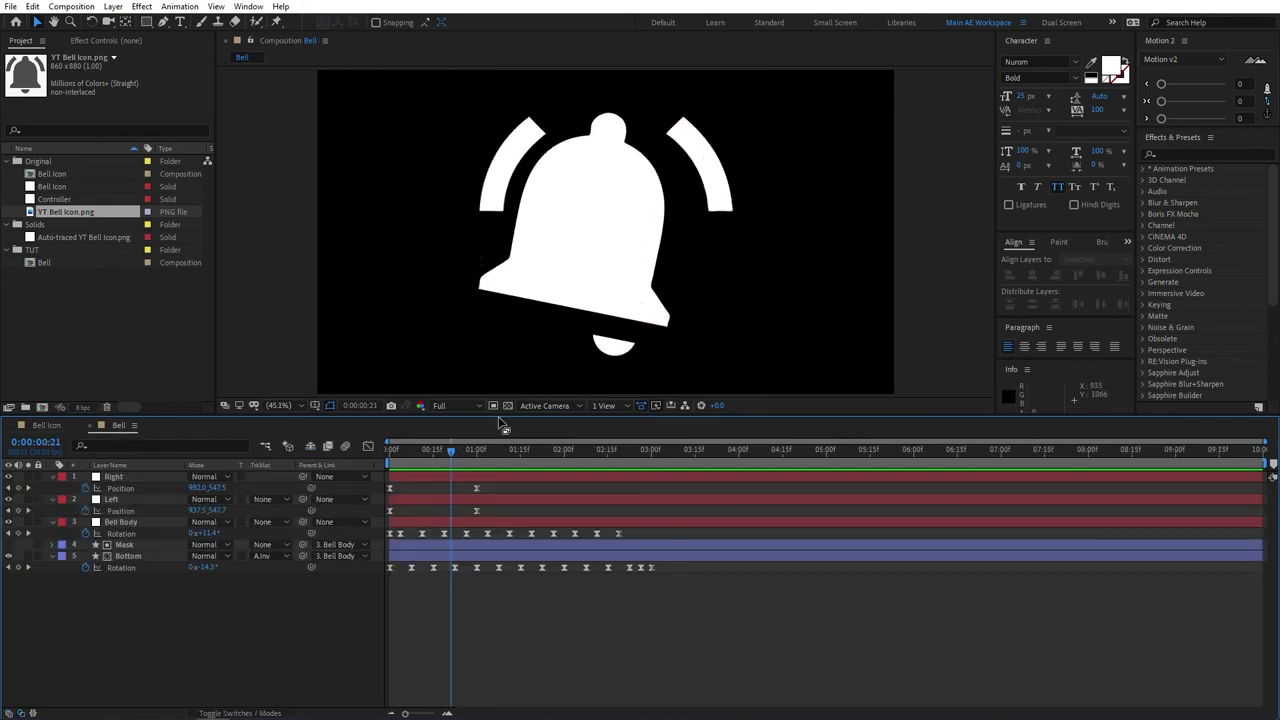
mouse_move(449, 457)
left_mouse_down()
mouse_move(476, 451)
mouse_move(451, 451)
left_mouse_up()
Enable motion blur on the Right, Left and Bell Body layers and preview it.
key("F4")
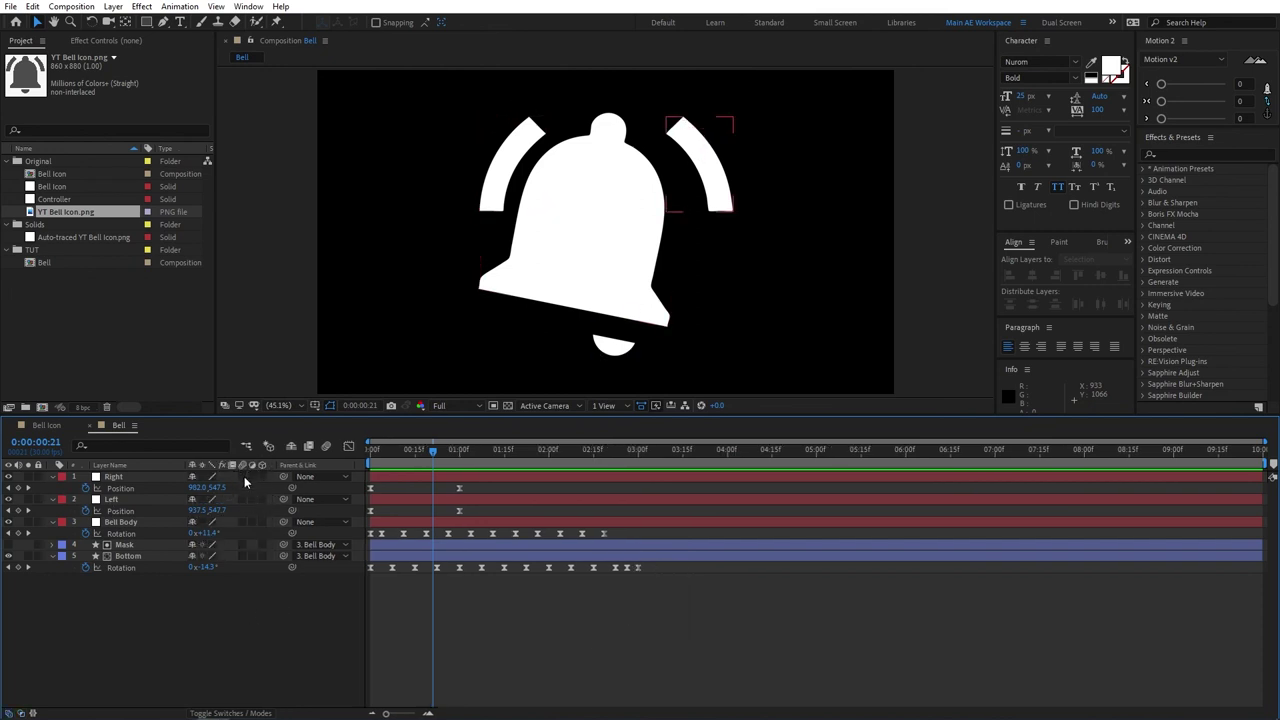
left_click_drag(242, 476, 243, 522)
left_click_drag(437, 451, 371, 451)
key("space")
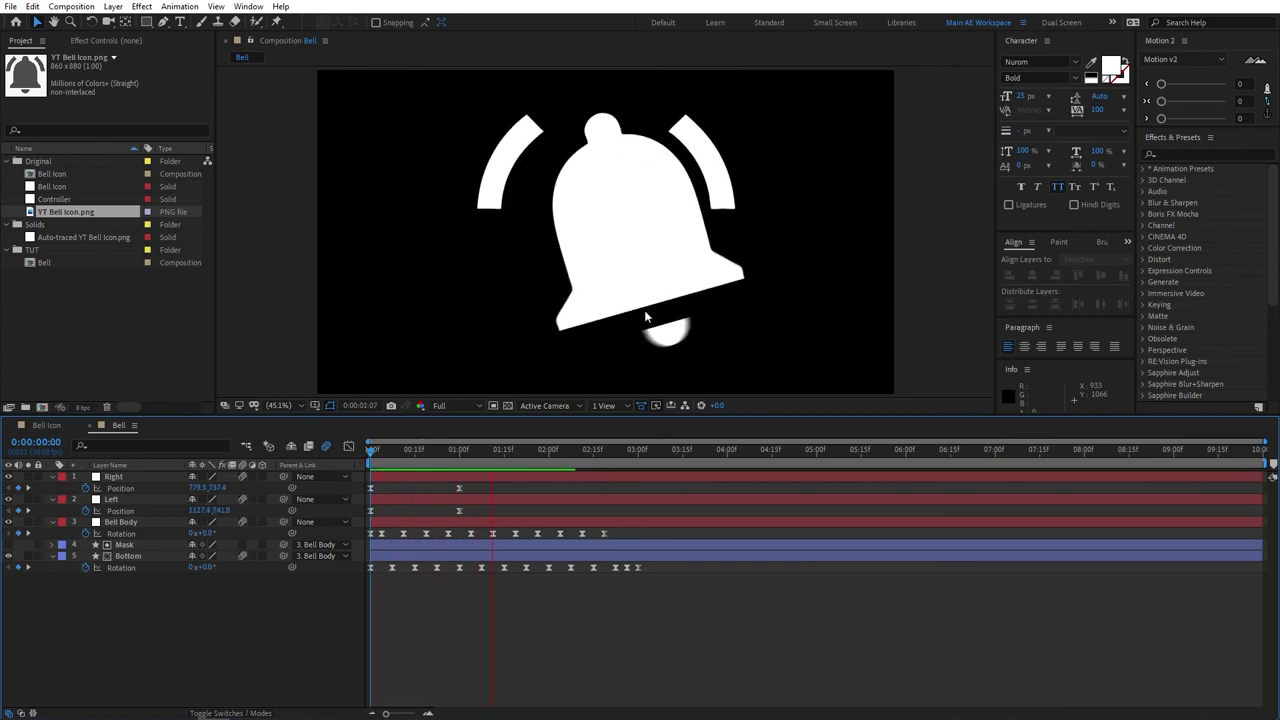
key("space")
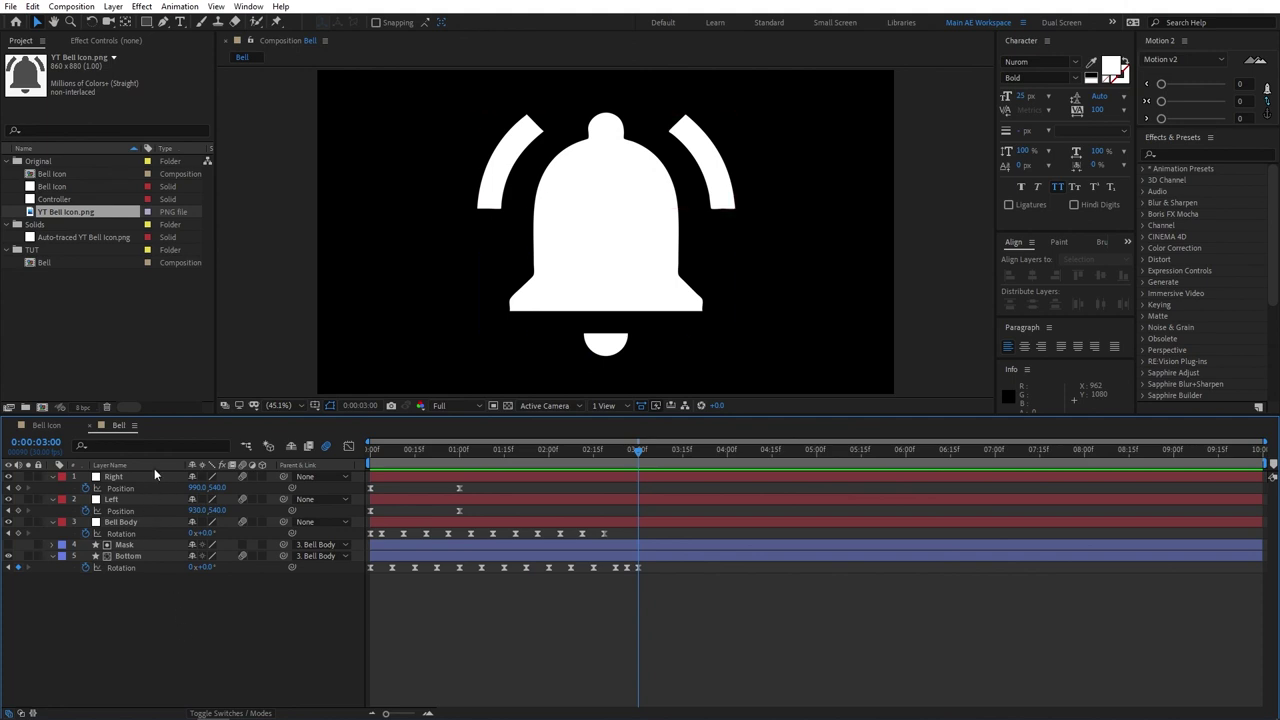
Precompose all five bell layers into Pre-comp 1.
left_click_drag(147, 609, 118, 478)
key("ctrl+shift+c")
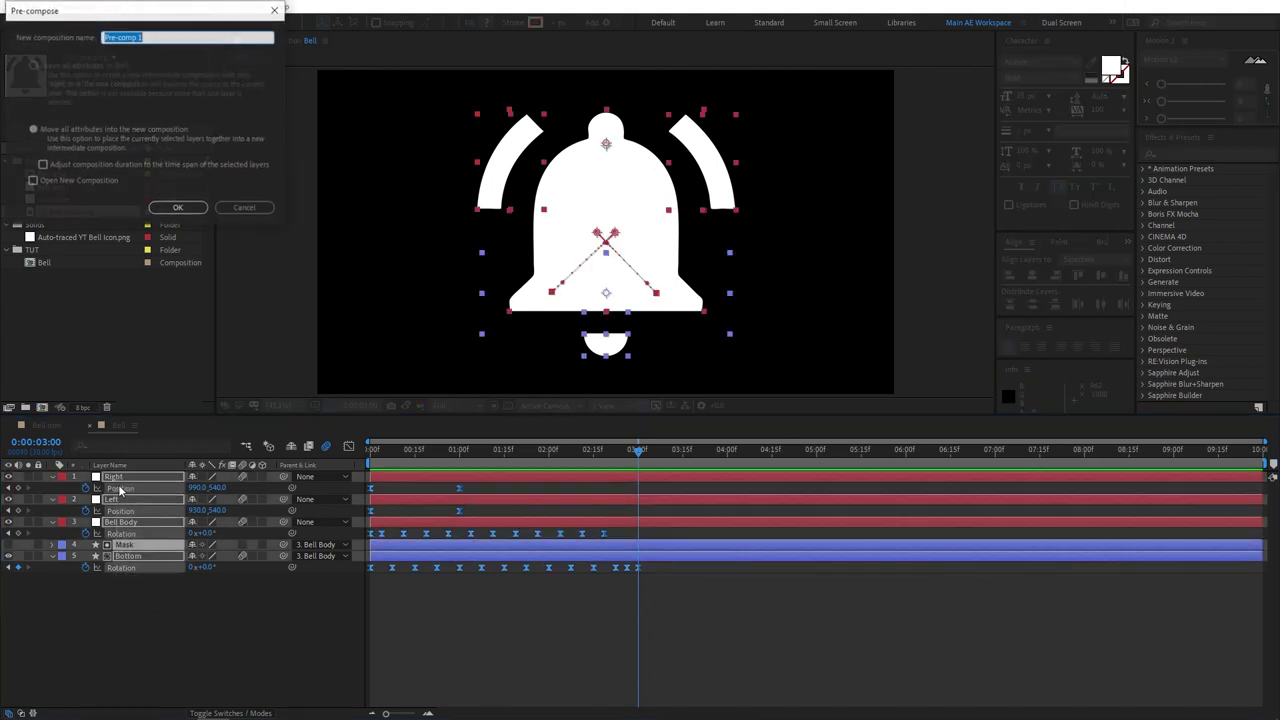
left_click(172, 208)
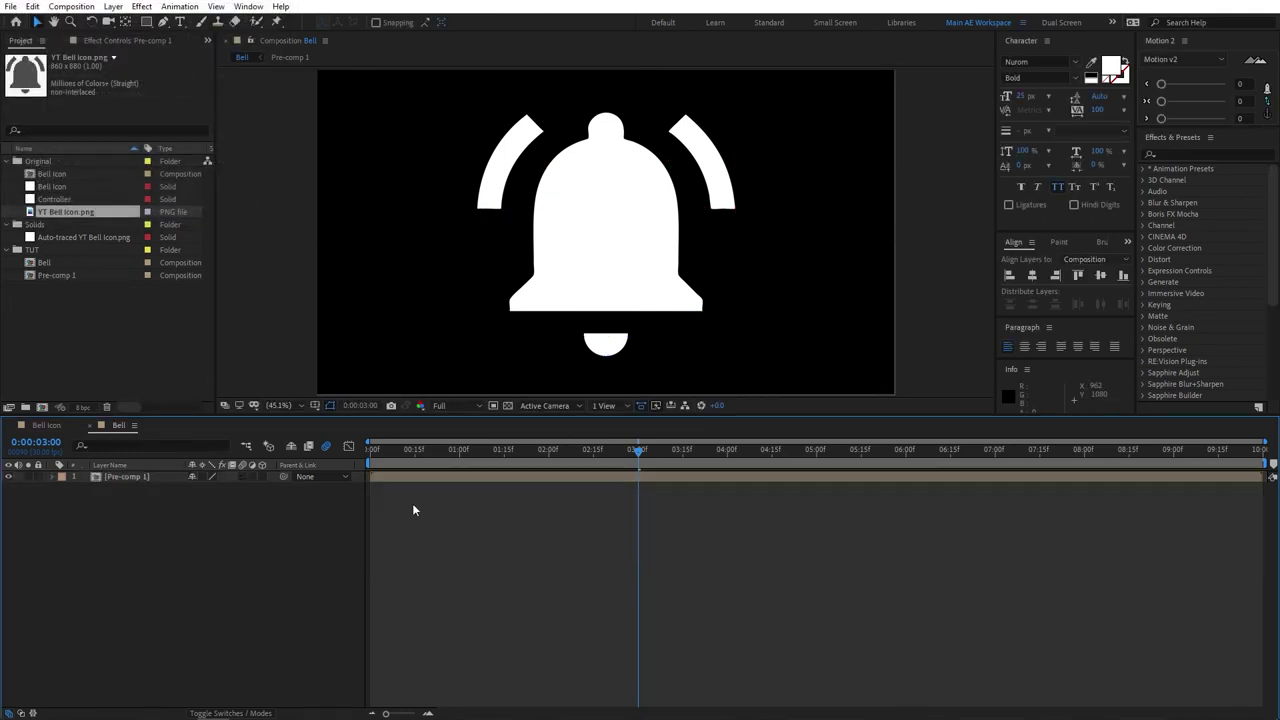
Apply a Fill effect to Pre-comp 1, keeping the default red colour.
left_click(1178, 153)
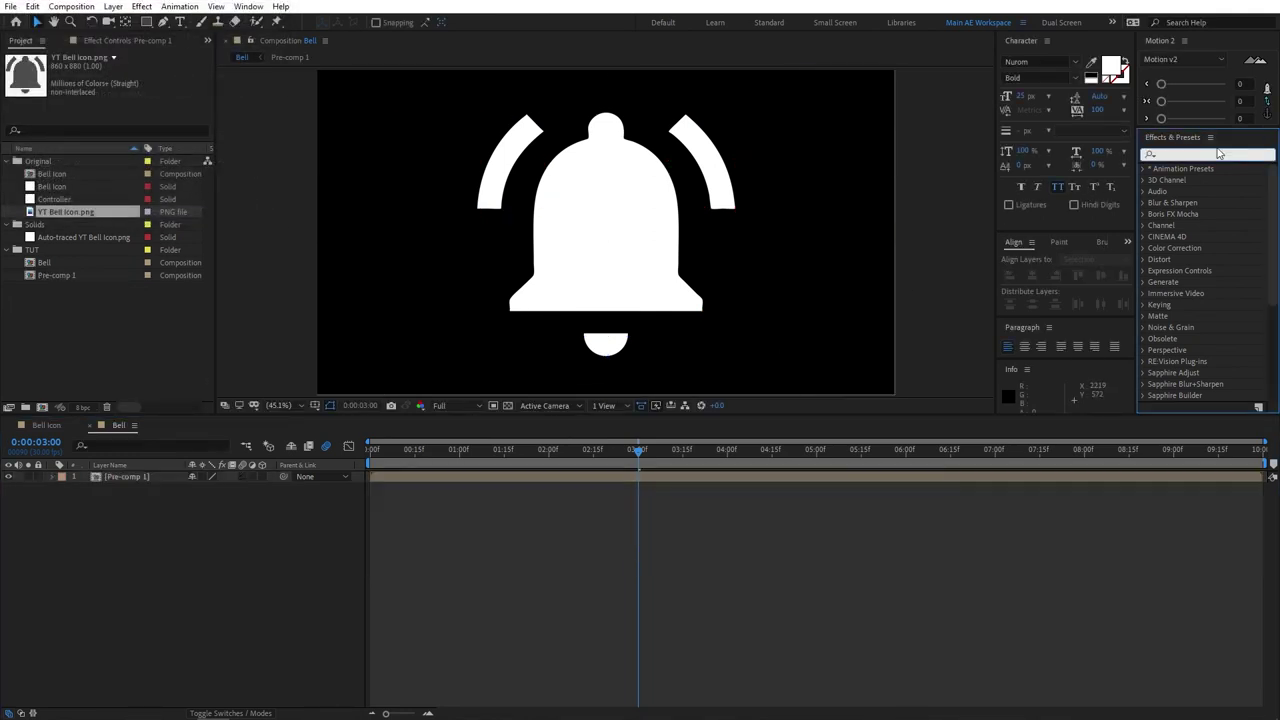
left_click(124, 477)
right_click(124, 479)
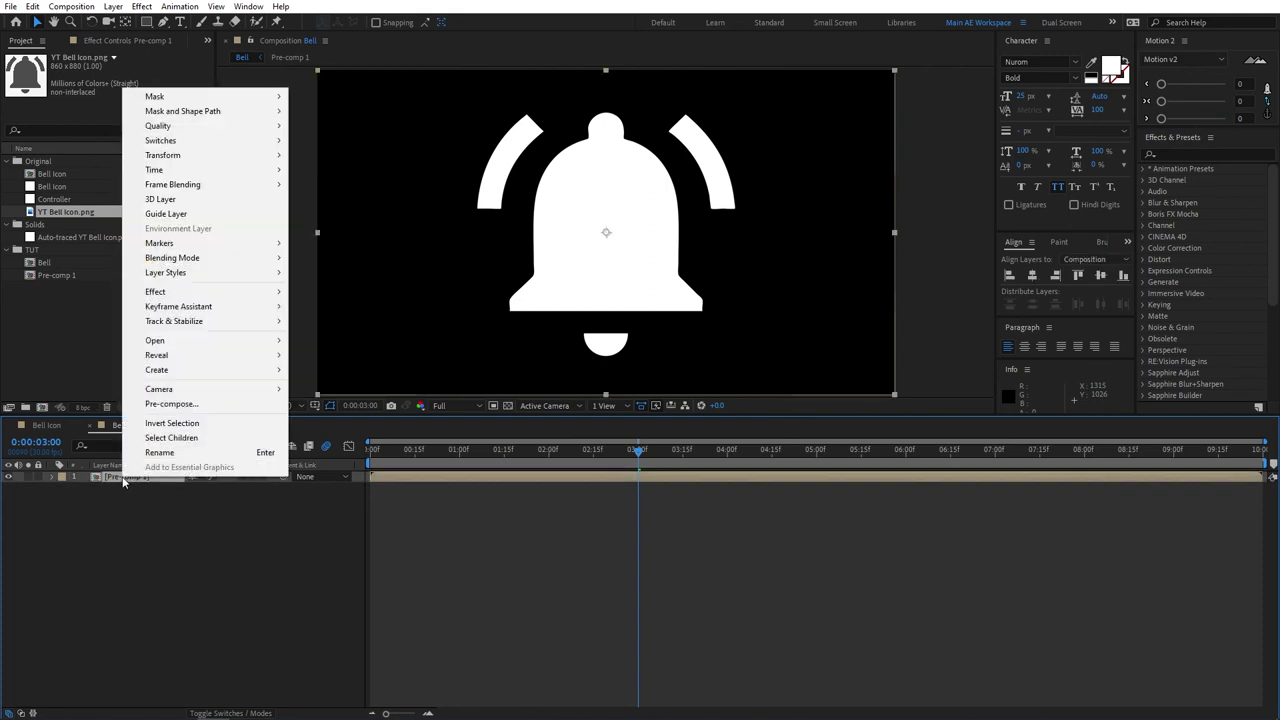
mouse_move(178, 296)
mouse_move(318, 358)
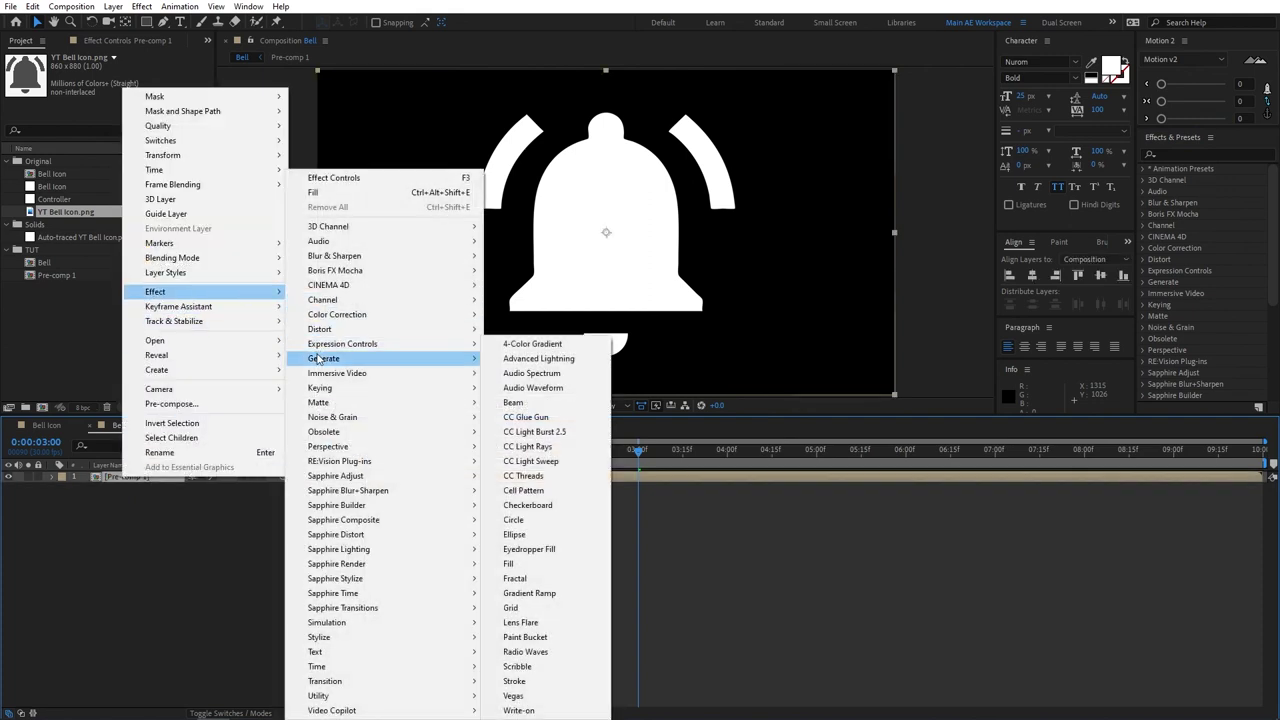
left_click(532, 562)
left_click(124, 102)
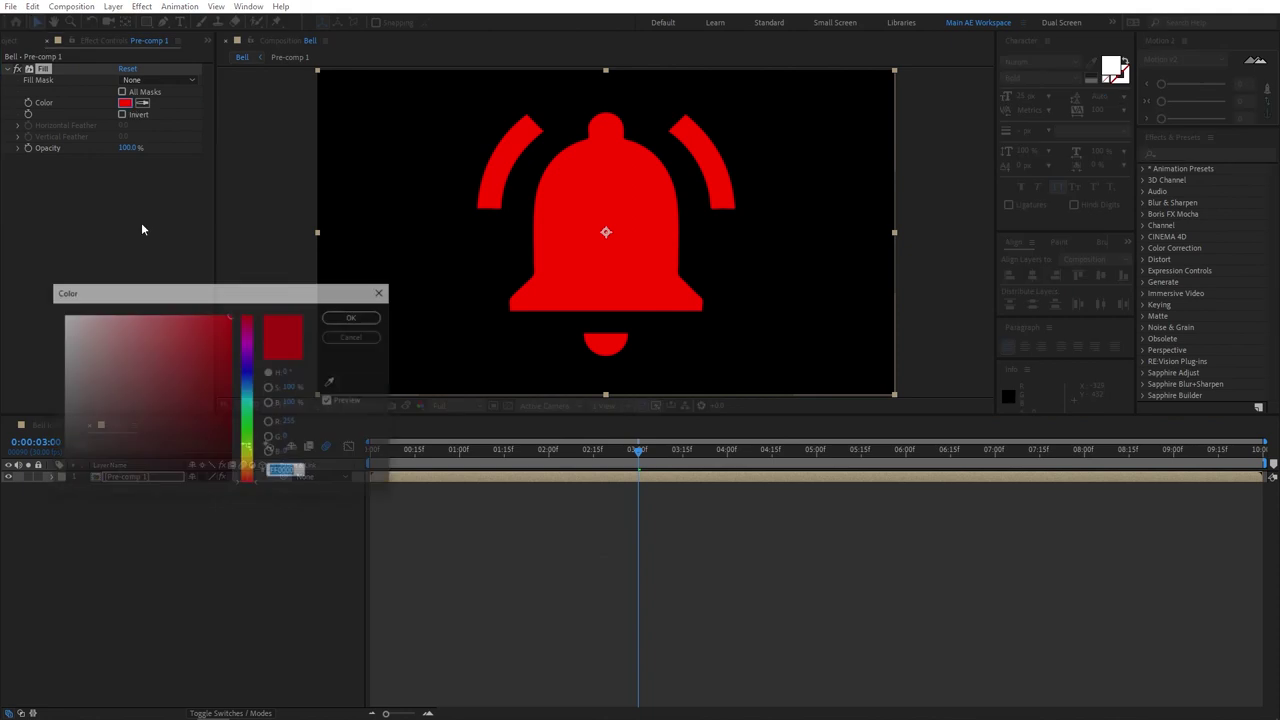
mouse_move(230, 335)
left_mouse_down()
mouse_move(234, 346)
mouse_move(103, 466)
mouse_move(51, 374)
mouse_move(22, 429)
mouse_move(42, 380)
mouse_move(40, 330)
mouse_move(37, 384)
mouse_move(62, 457)
mouse_move(86, 411)
mouse_move(211, 331)
mouse_move(103, 357)
mouse_move(220, 380)
left_mouse_up()
left_click(375, 340)
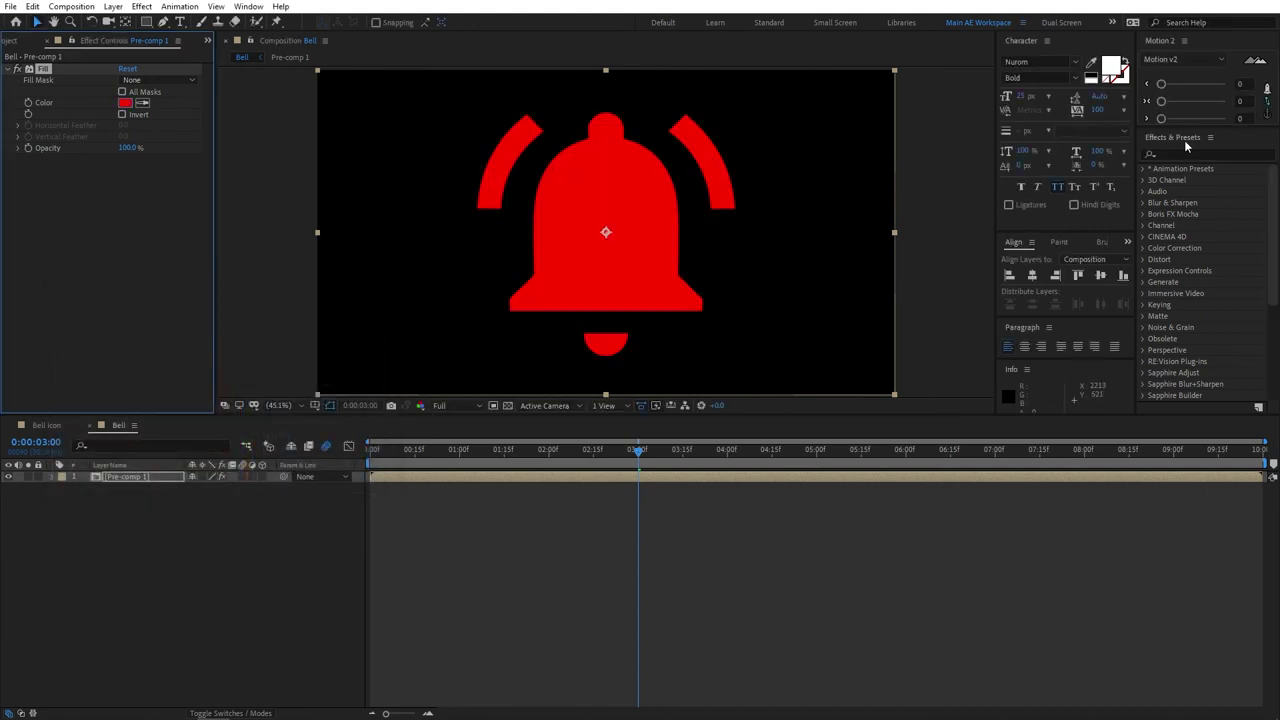
Open Pre-comp 1 to view its five original layers.
left_click(144, 615)
left_click(118, 478)
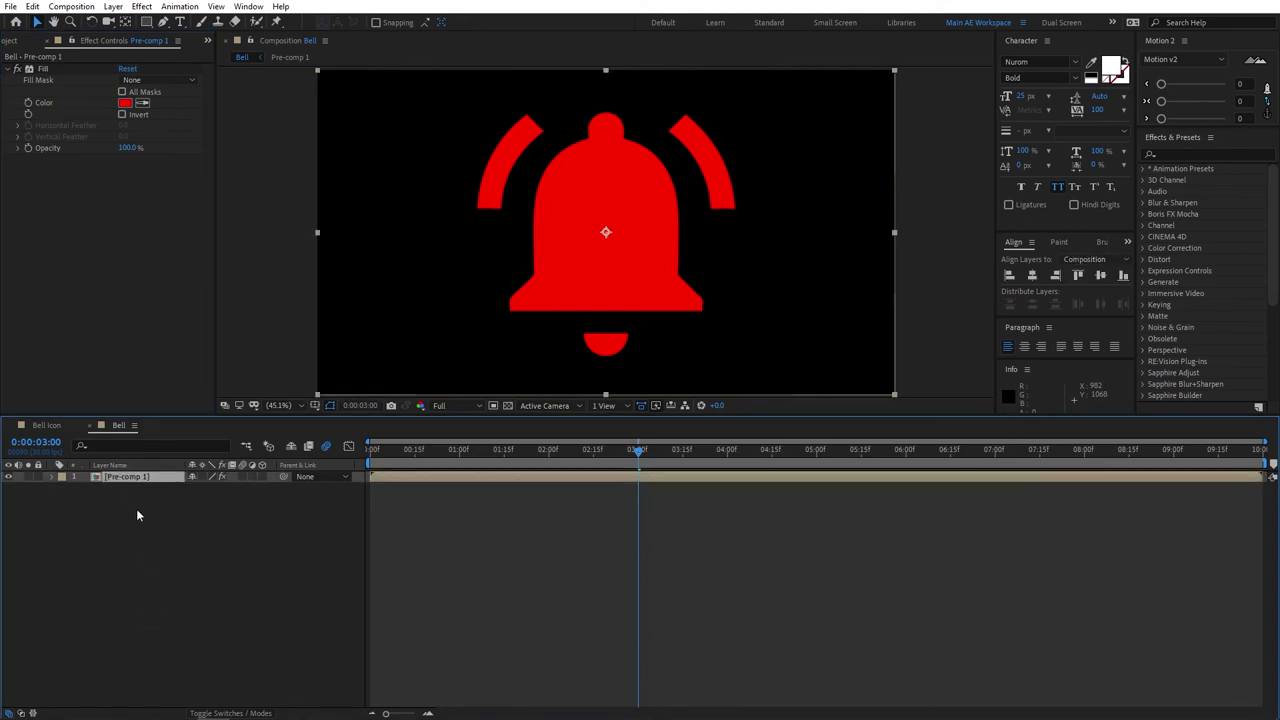
left_click(136, 508)
double_click(116, 478)
left_click_drag(440, 449, 638, 448)
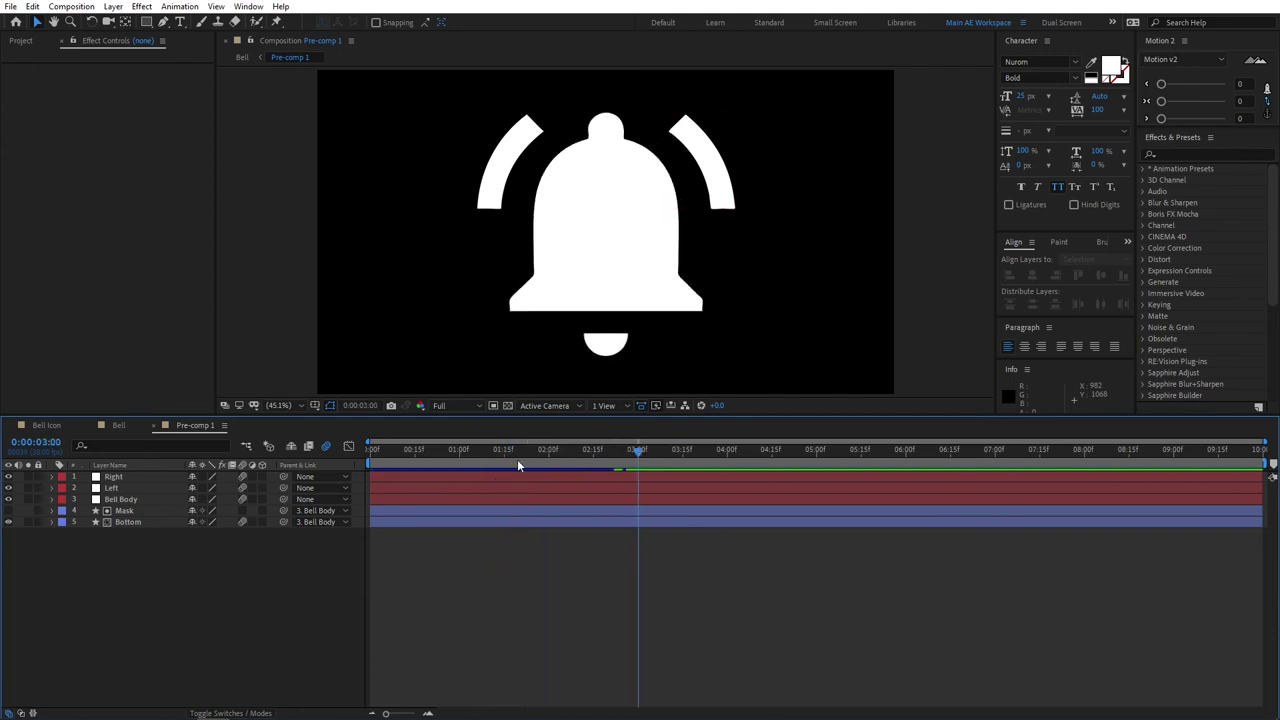
left_click_drag(529, 450, 365, 481)
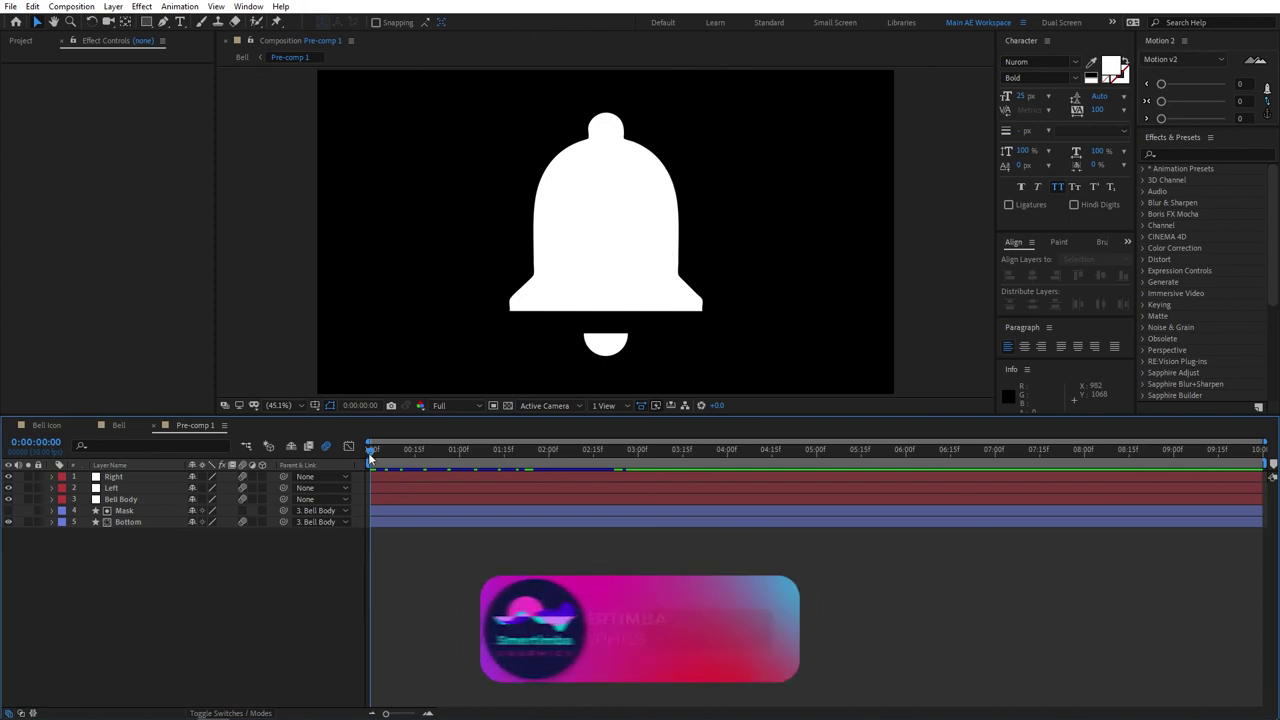
left_click_drag(372, 450, 460, 462)
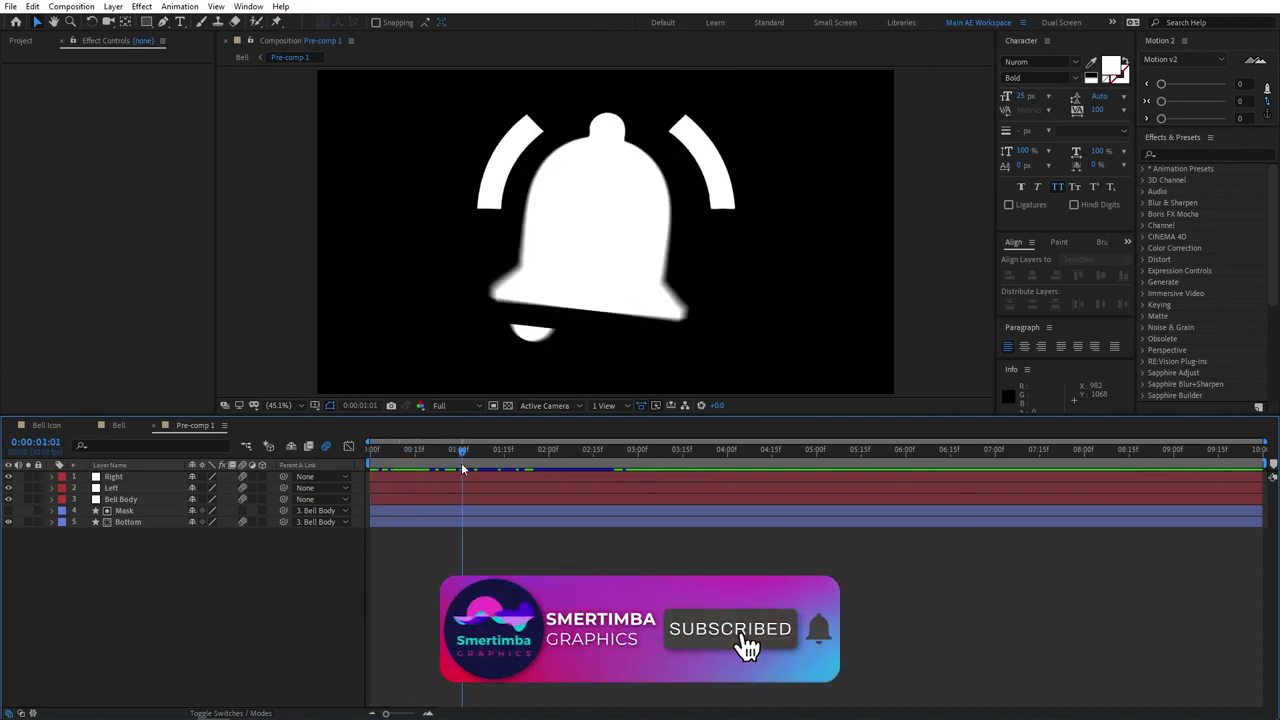
left_click(457, 488)
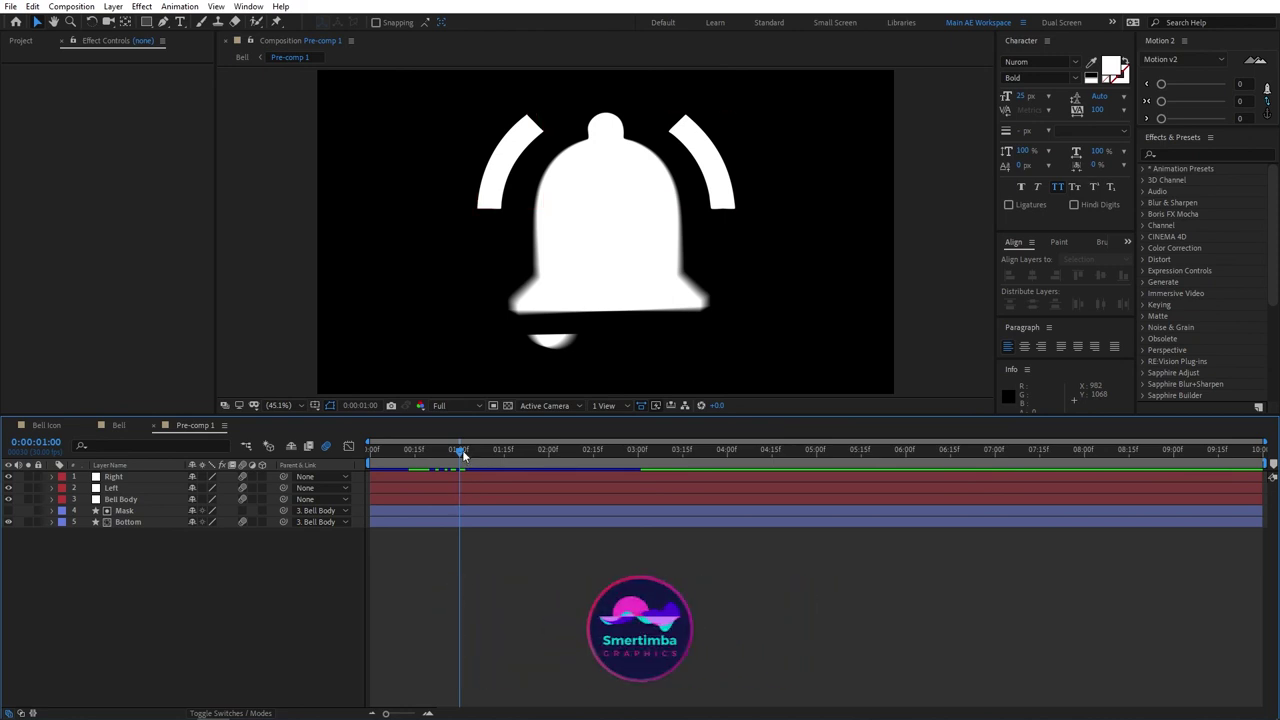
left_click_drag(462, 450, 638, 450)
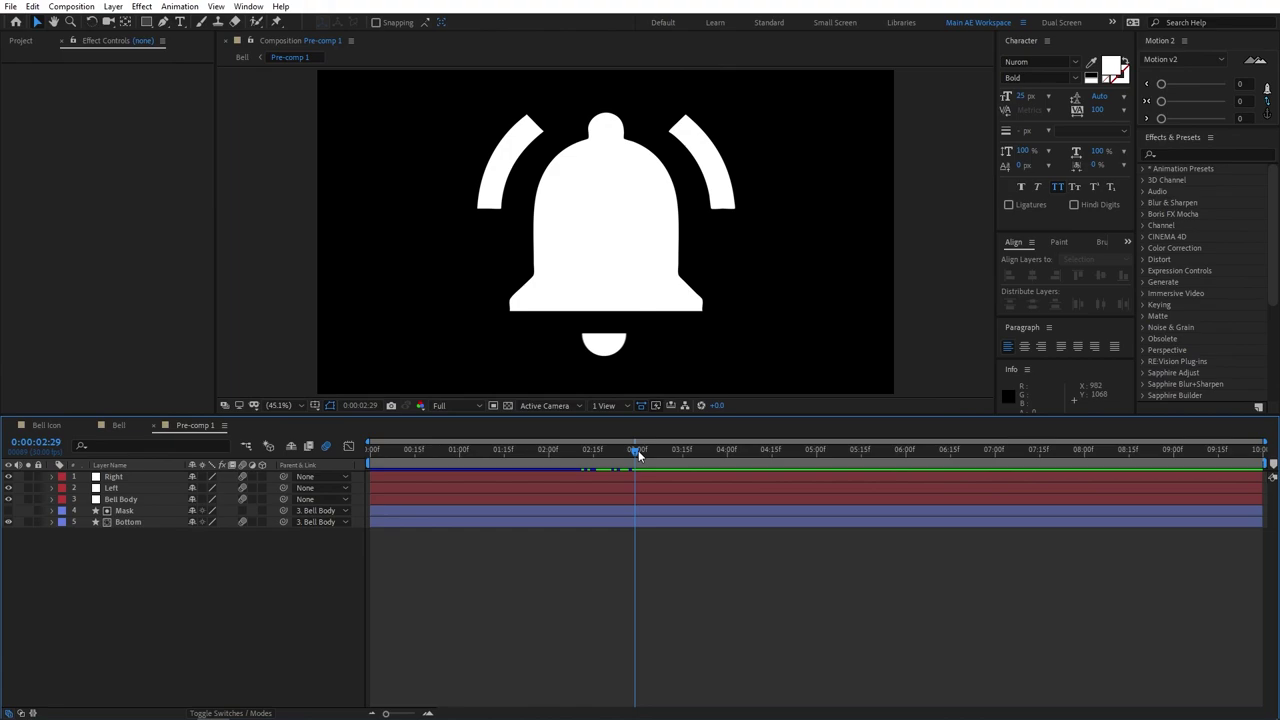